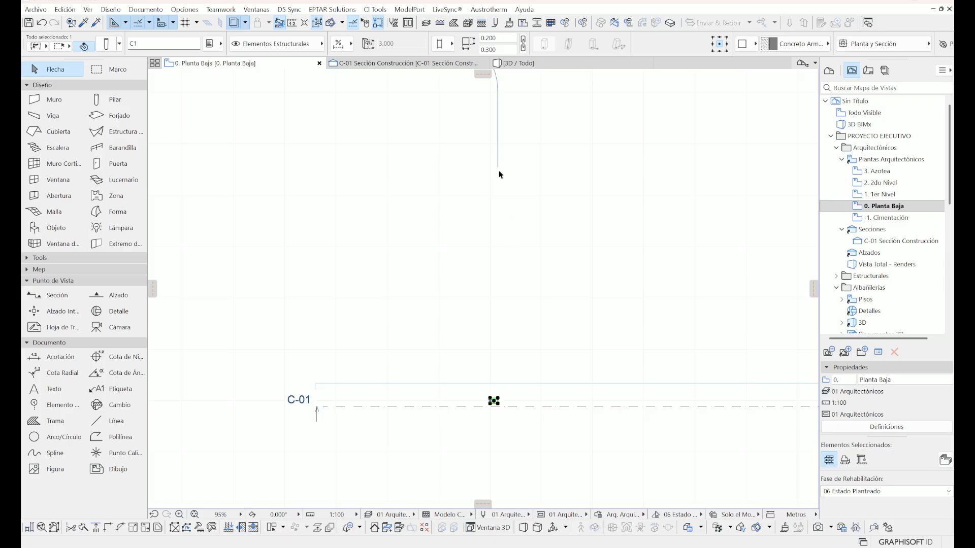
Move the curved guide polyline so its lower end lines up with the column's left edge, then clear the selection.
middle_drag(499, 173, 495, 269)
key(ctrl+d)
click(493, 264)
scroll(508, 265, down, 3)
scroll(494, 377, up, 8)
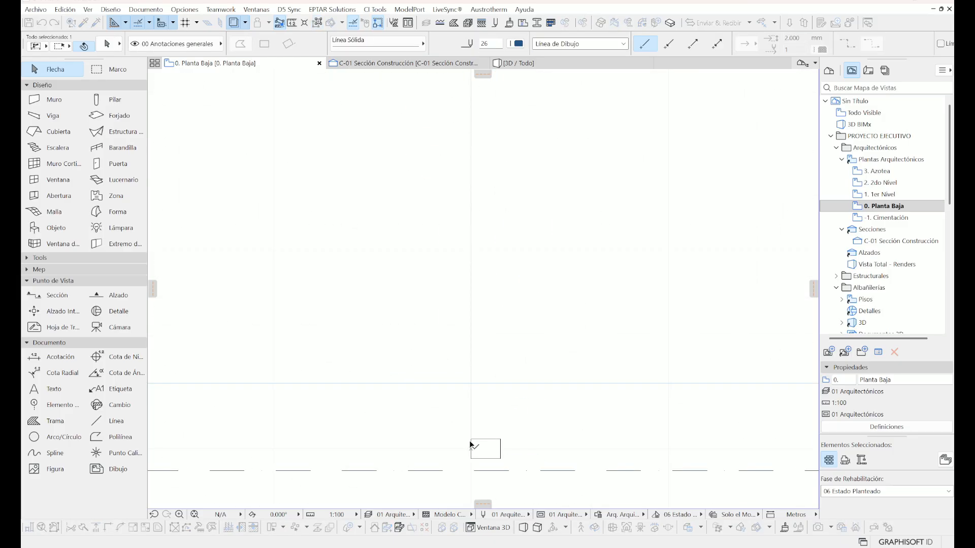
click(470, 445)
scroll(490, 417, down, 4)
scroll(502, 235, down, 3)
key(Escape)
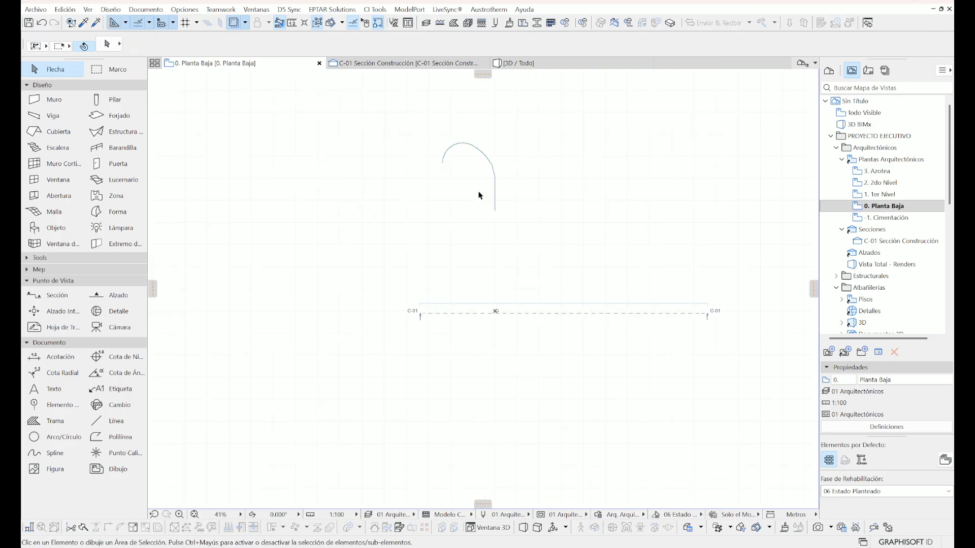
Draw a short horizontal beam with a 0.300 by 0.200 section in the floor plan, just left of the column.
scroll(495, 312, up, 5)
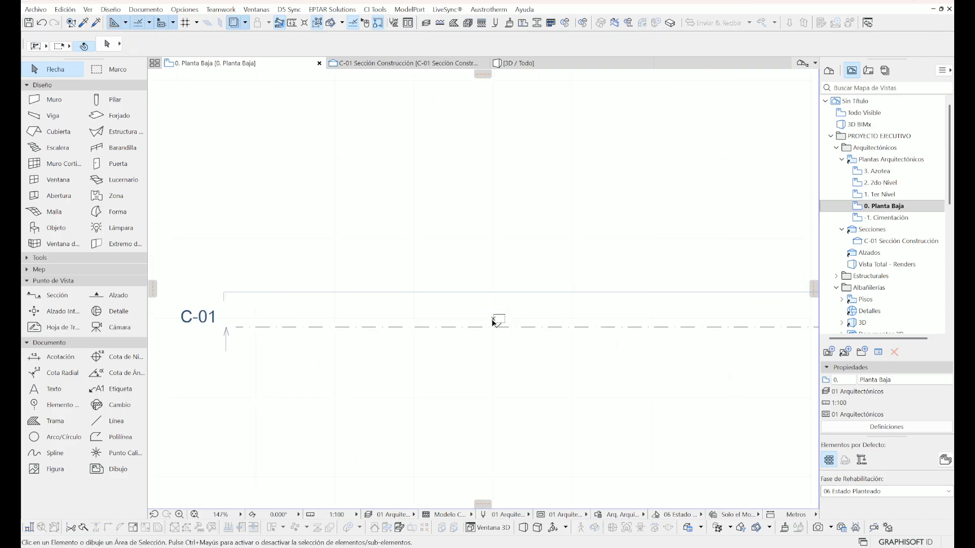
click(49, 117)
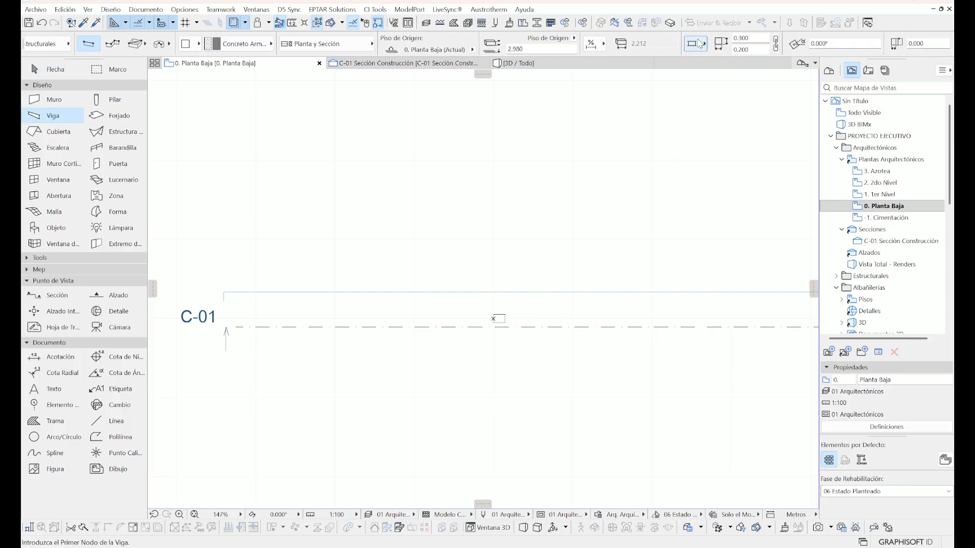
scroll(745, 33, right, 5)
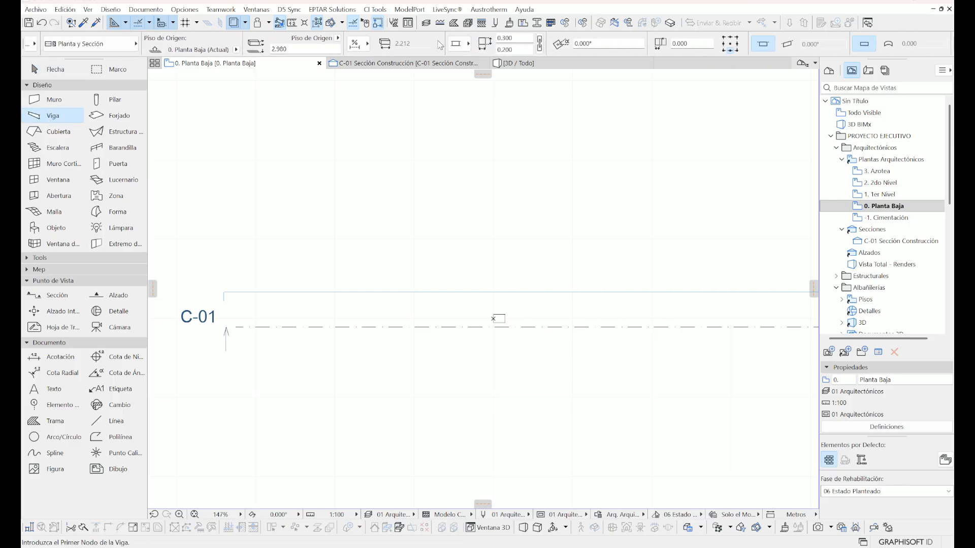
scroll(578, 40, right, 5)
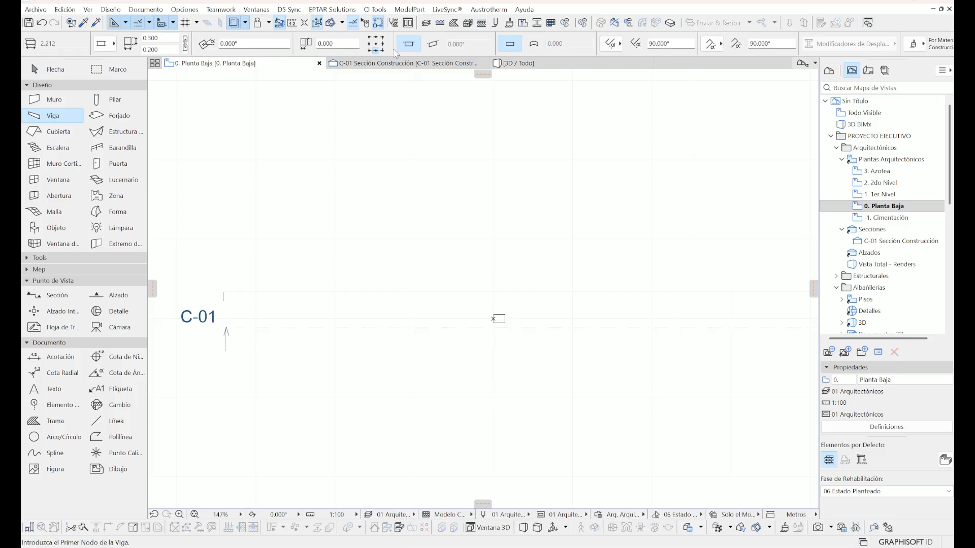
scroll(395, 46, left, 5)
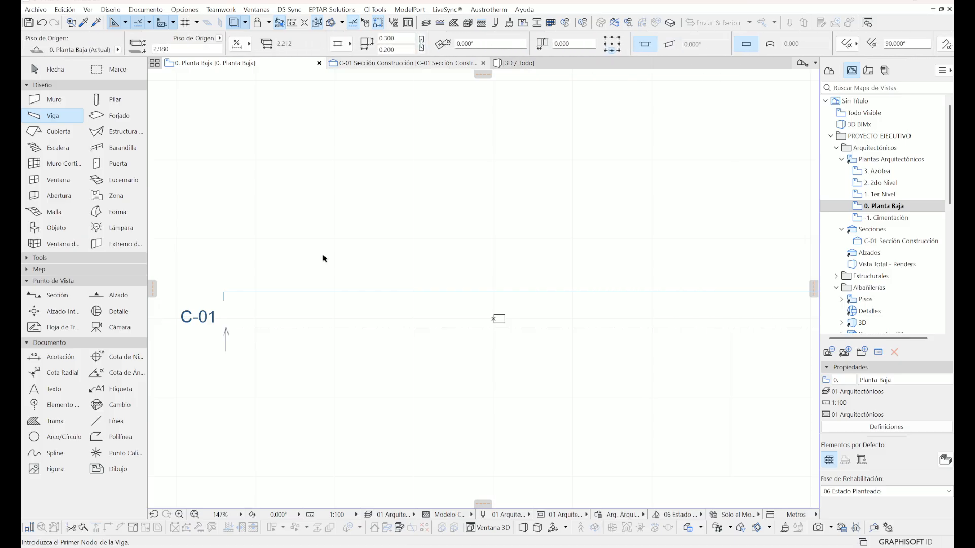
scroll(406, 320, up, 3)
click(406, 317)
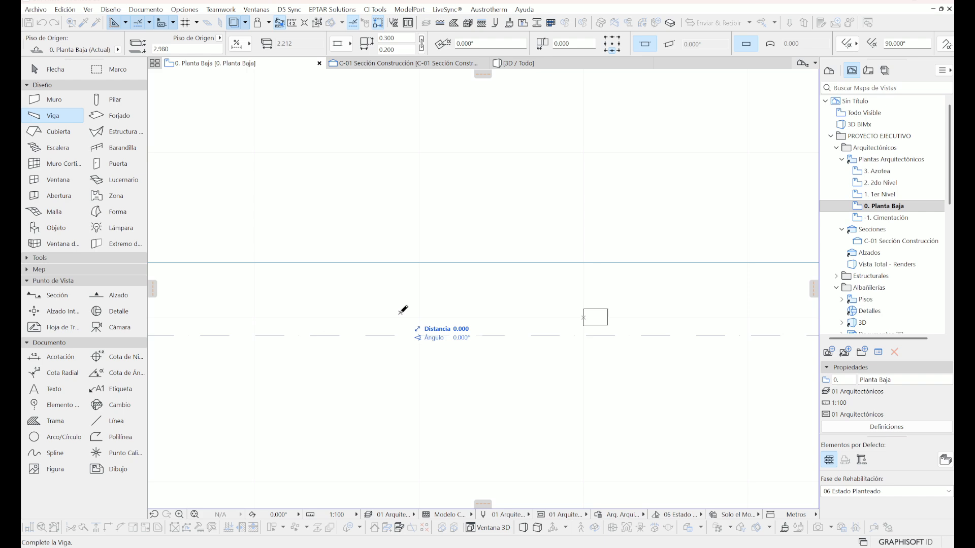
click(491, 313)
key(Escape)
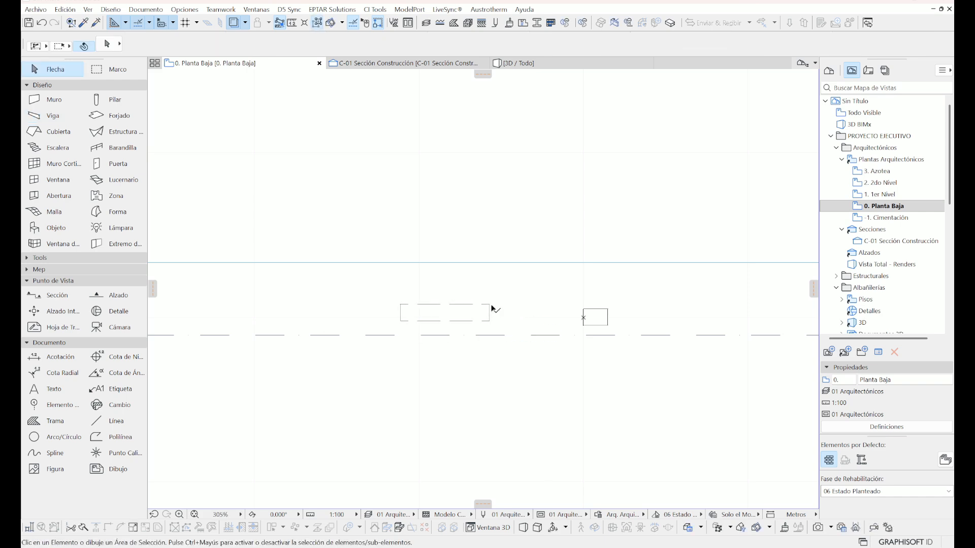
Move the beam so its right end snaps to the midpoint of the column's left edge.
click(490, 313)
click(490, 315)
scroll(577, 318, up, 2)
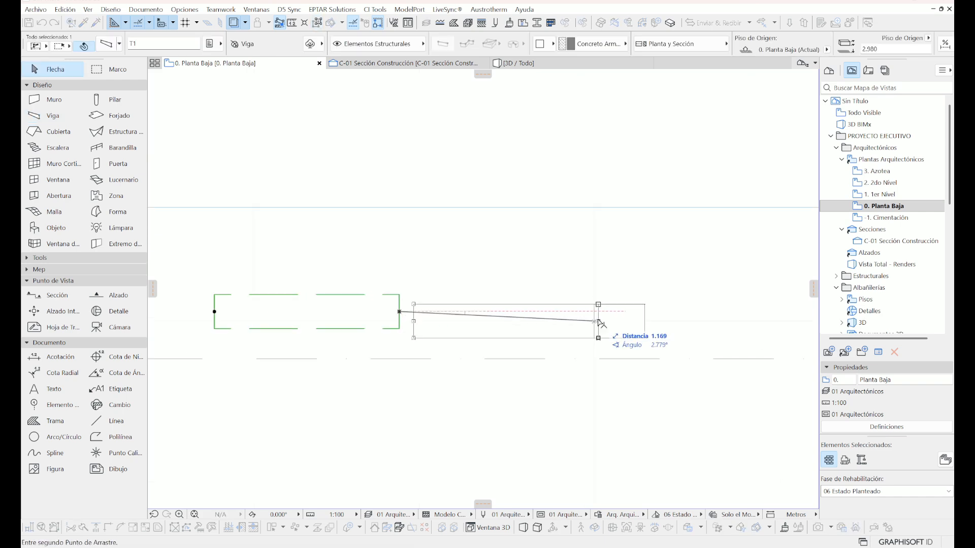
click(594, 321)
key(Escape)
scroll(459, 284, down, 3)
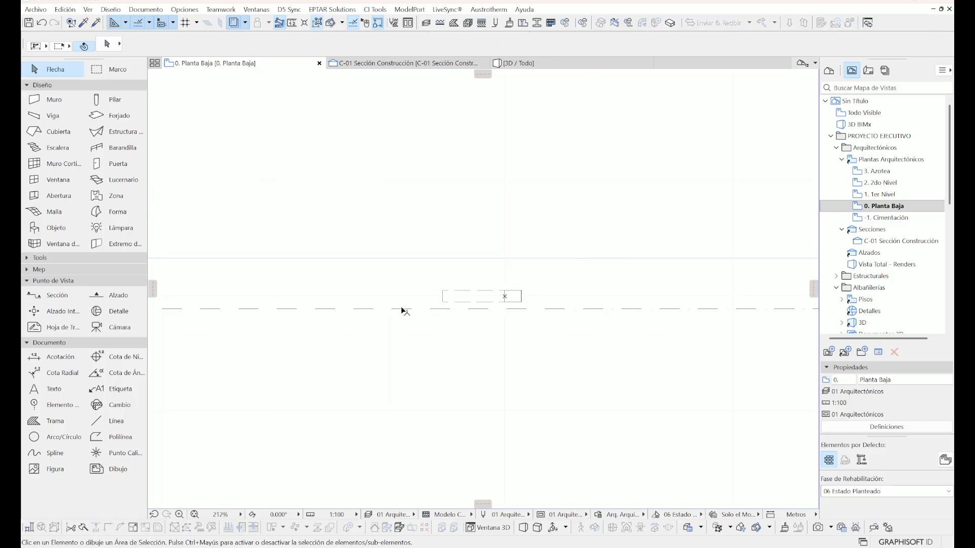
In section C-01 Sección Construcción, shorten the beam's free end to line up with the inner curve's lowest intermediate vertex.
click(405, 65)
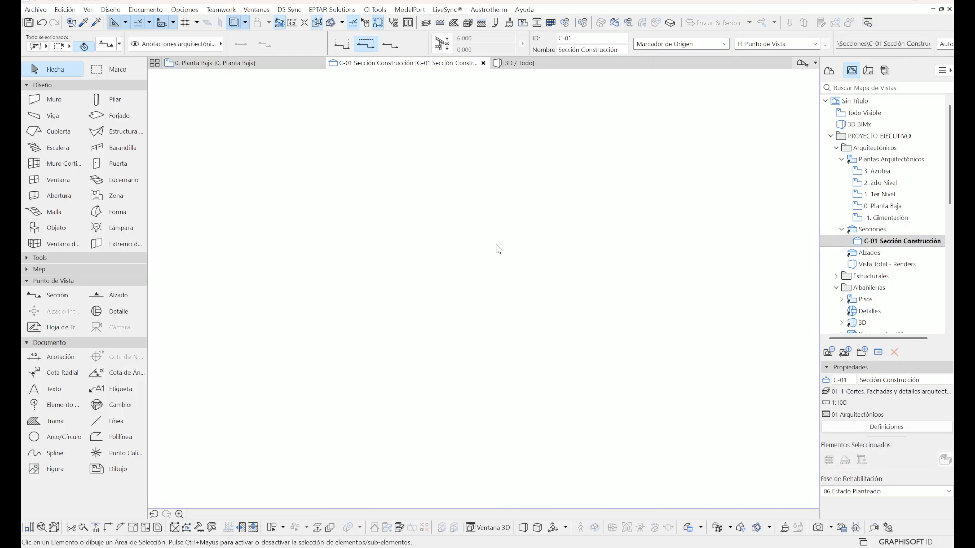
scroll(560, 245, up, 5)
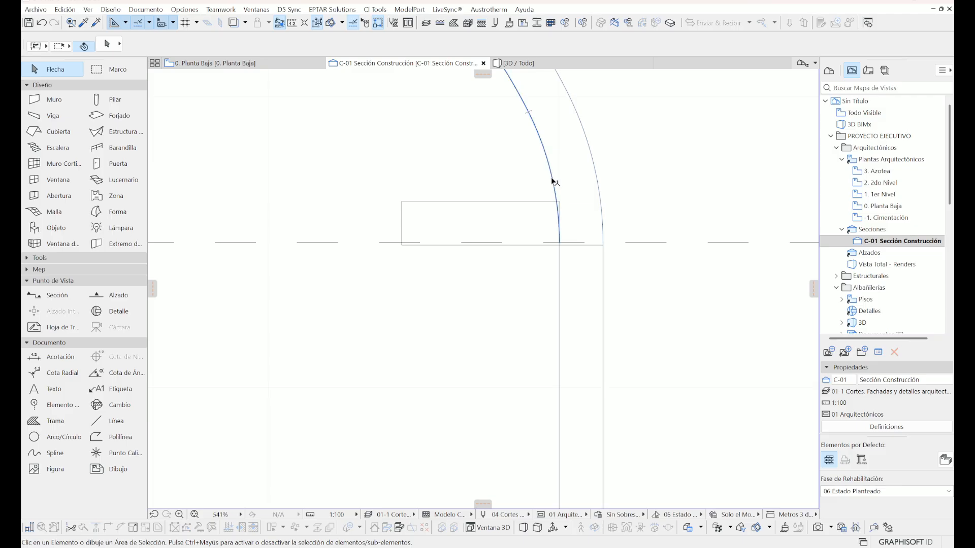
click(552, 181)
scroll(512, 228, down, 3)
middle_drag(511, 228, 509, 291)
scroll(508, 290, up, 4)
shift+click(466, 284)
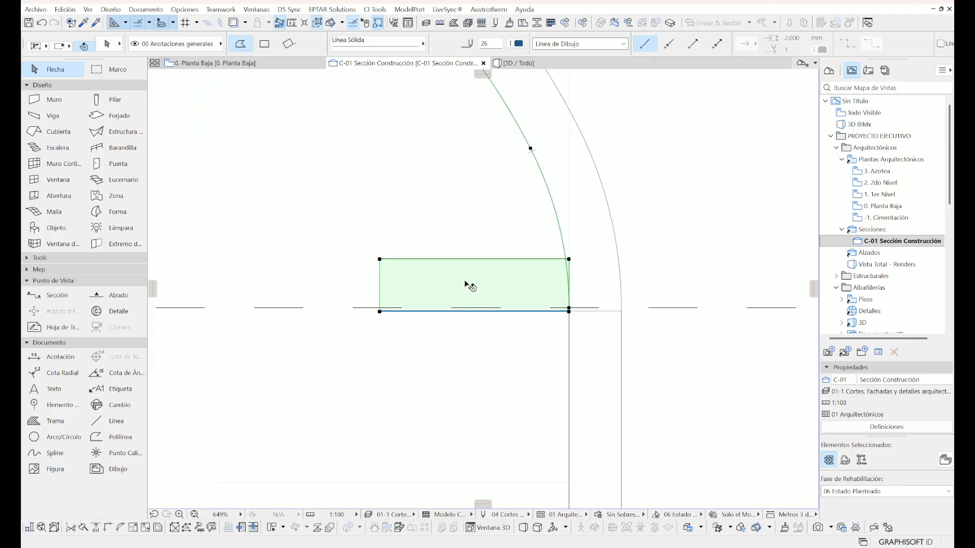
click(379, 312)
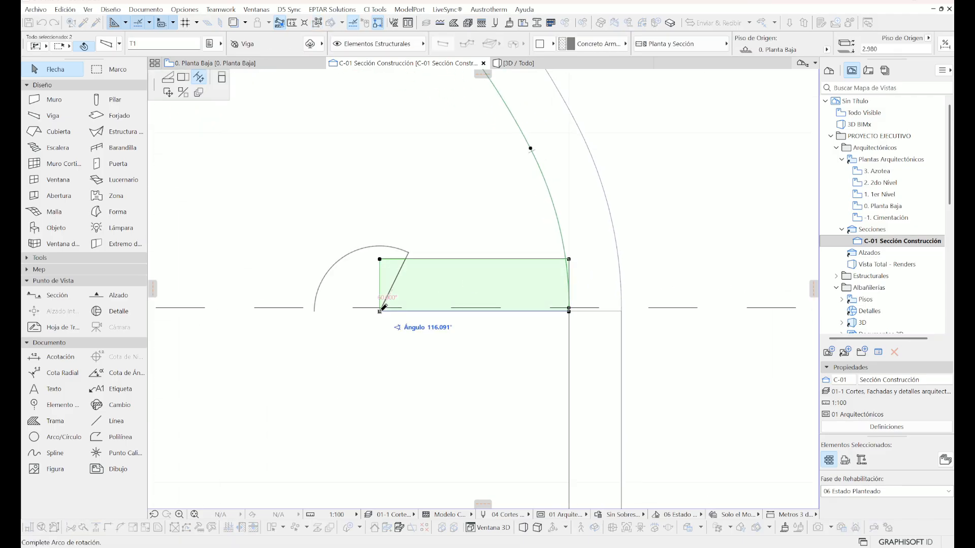
click(184, 78)
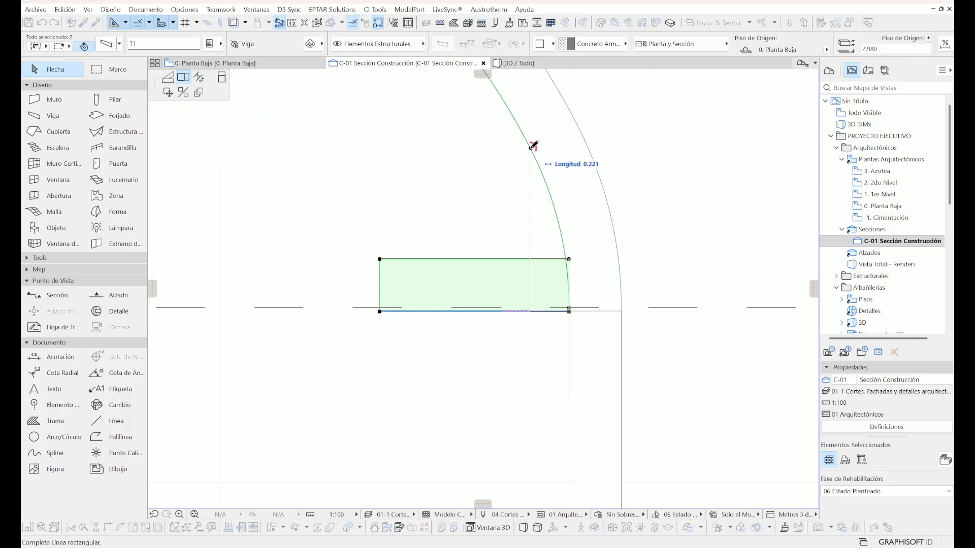
click(533, 146)
Place a copy of the shortened beam end to end on its left side.
click(546, 283)
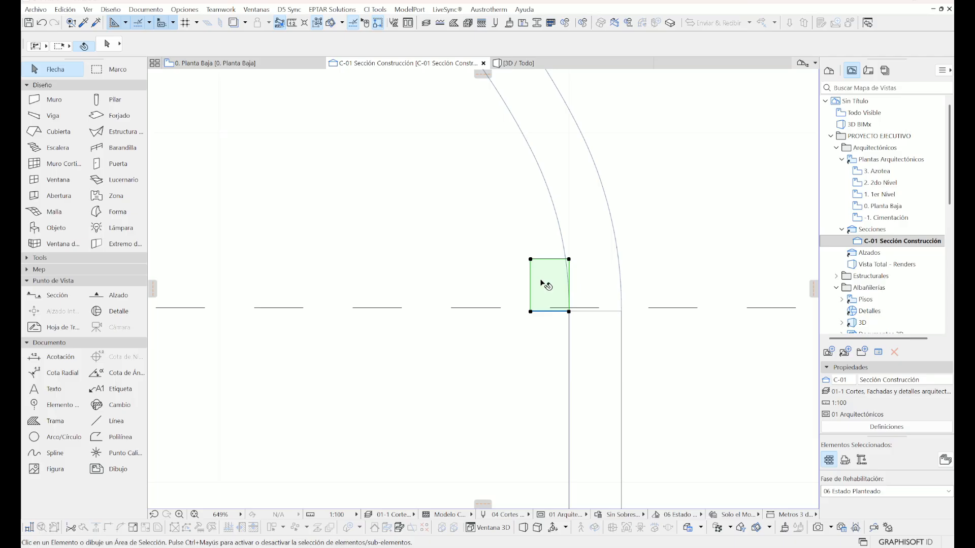
key(ctrl+d)
click(568, 311)
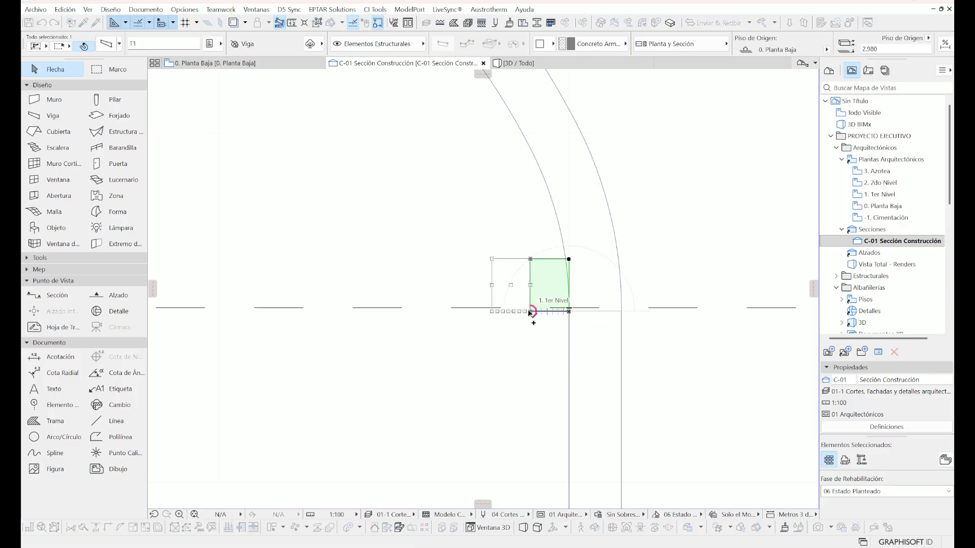
click(530, 312)
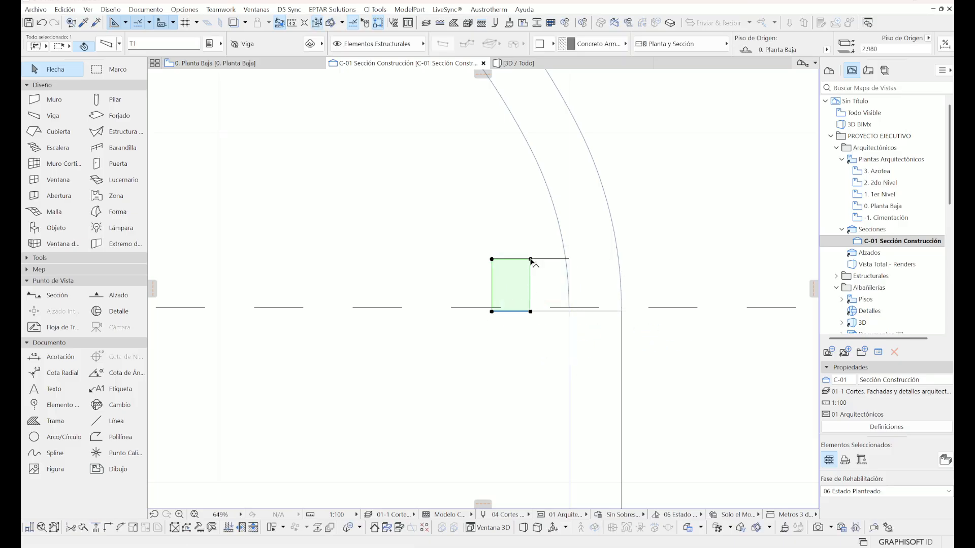
Stretch the copied beam's left end until it lines up with the inner curve's upper vertex.
shift+click(550, 190)
scroll(589, 358, down, 3)
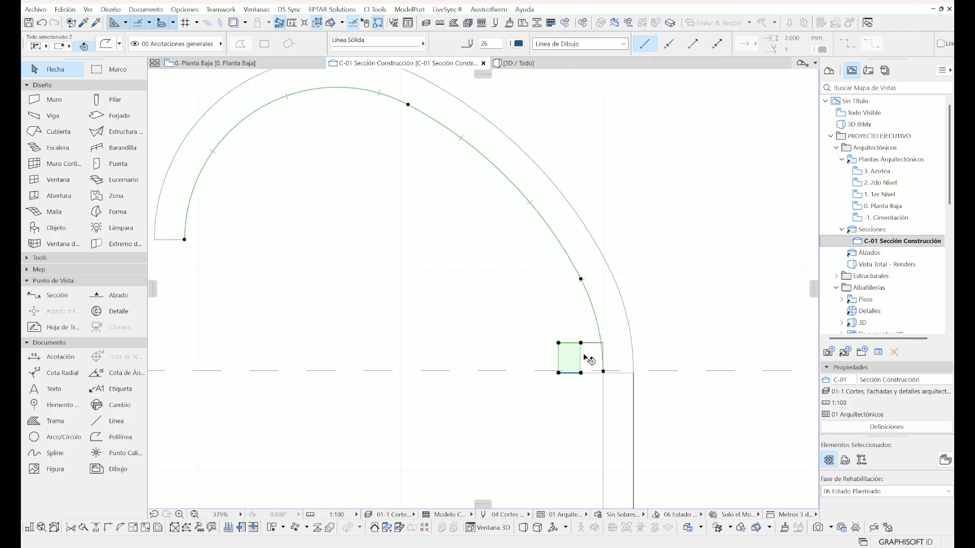
click(559, 373)
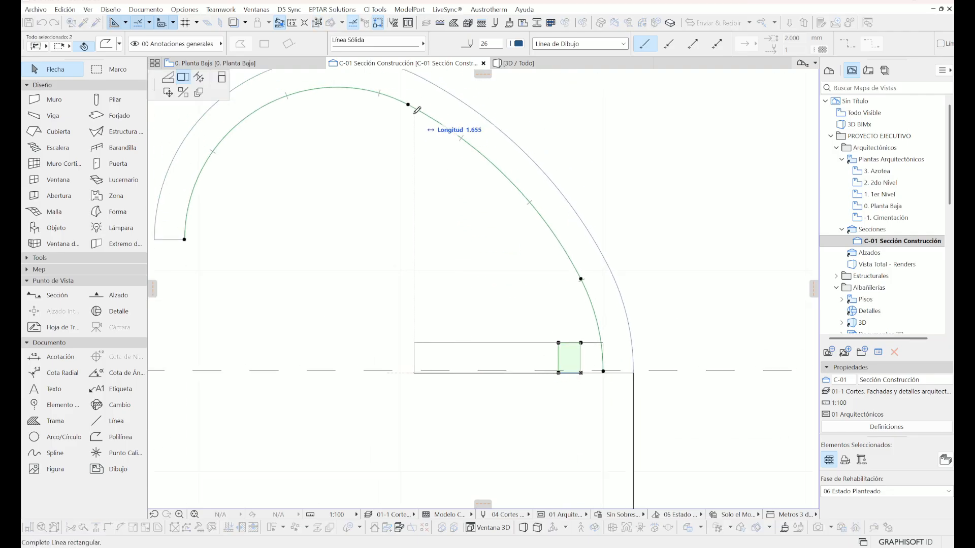
click(409, 103)
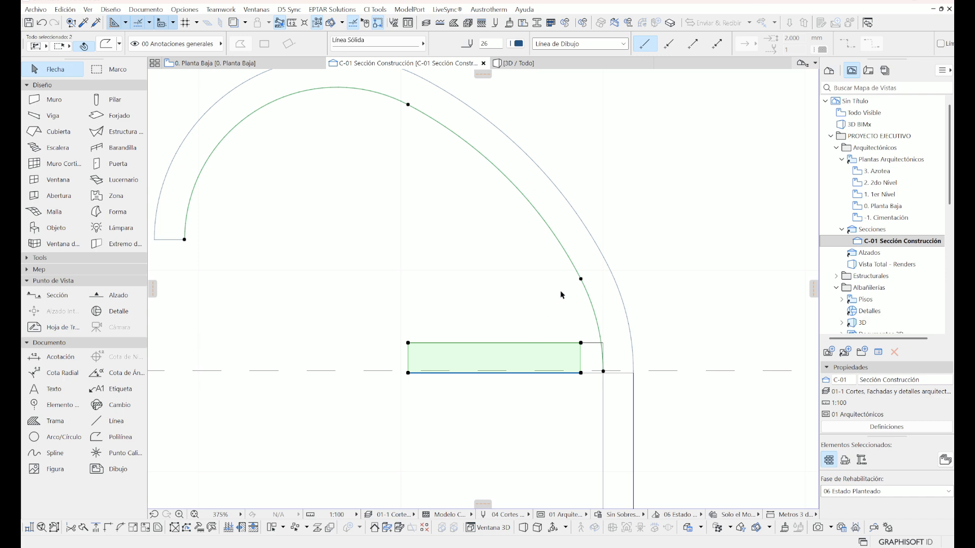
Place a copy of the stretched beam end to end on its left side, making a third segment.
shift+click(571, 264)
key(ctrl+shift+d)
click(581, 373)
click(409, 373)
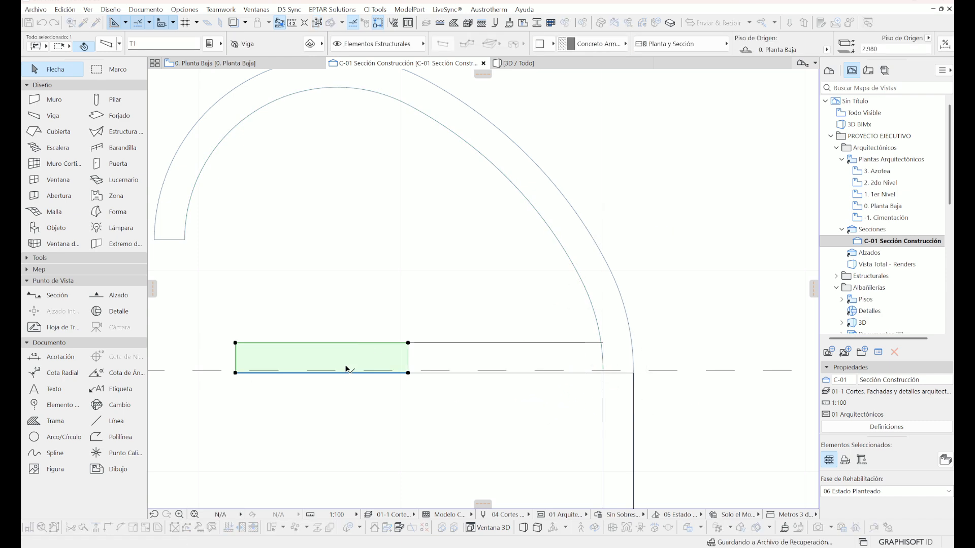
Stretch the third beam's left end to line up with the inner curve's left endpoint.
middle_drag(351, 369, 503, 364)
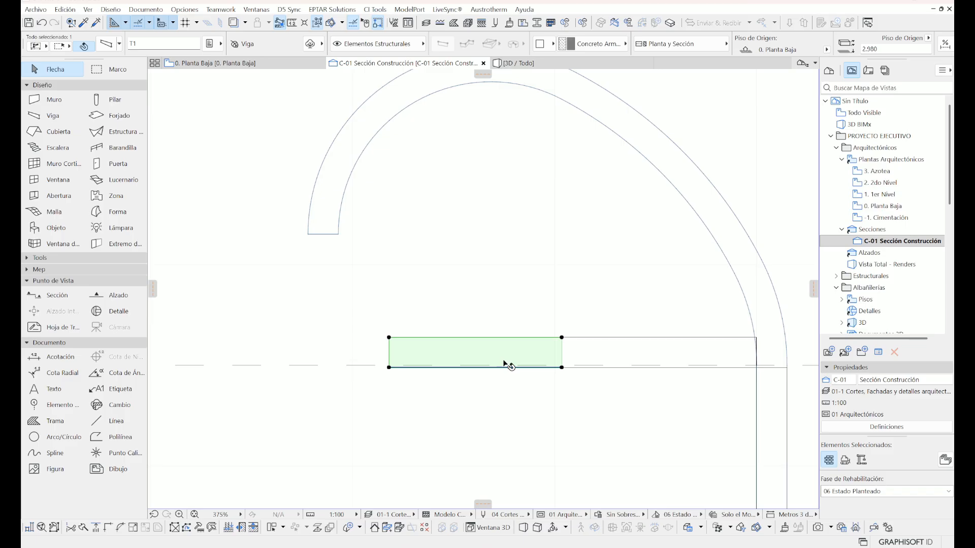
shift+click(367, 148)
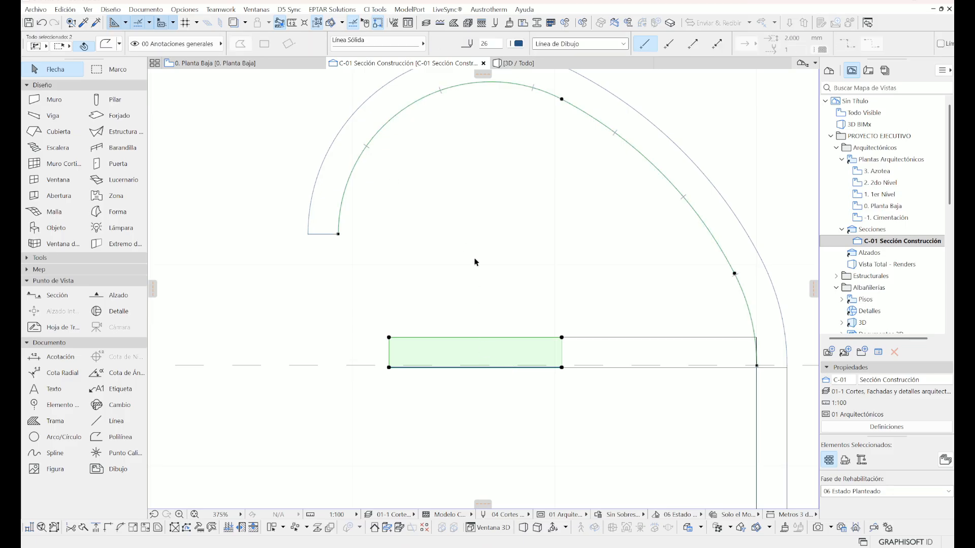
click(390, 368)
click(340, 233)
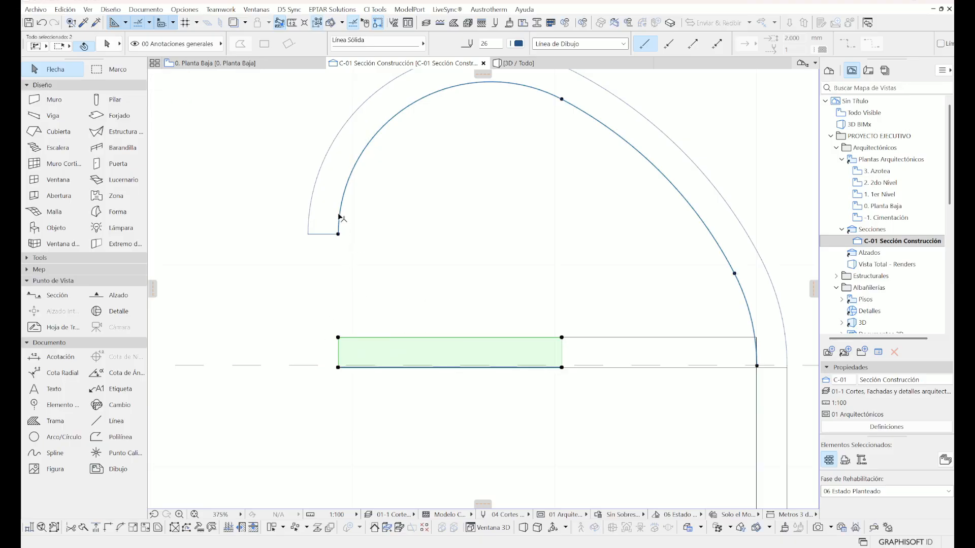
Move the third beam up so its lower-left corner meets the inner curve's left endpoint.
shift+click(339, 218)
drag(338, 368, 338, 234)
key(ctrl+z)
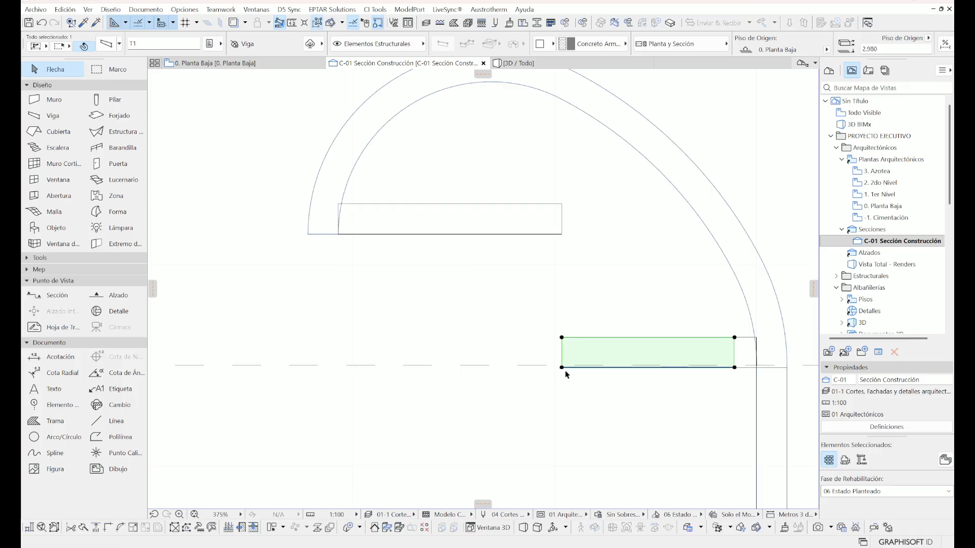
Move the middle beam up so its lower-left corner sits on the inner curve's upper vertex.
drag(563, 368, 562, 366)
key(ctrl+d)
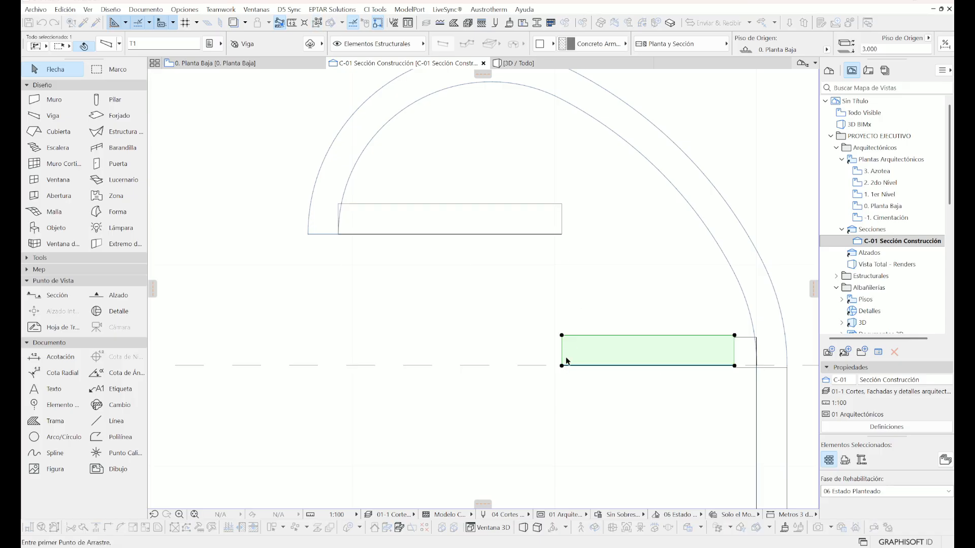
click(562, 366)
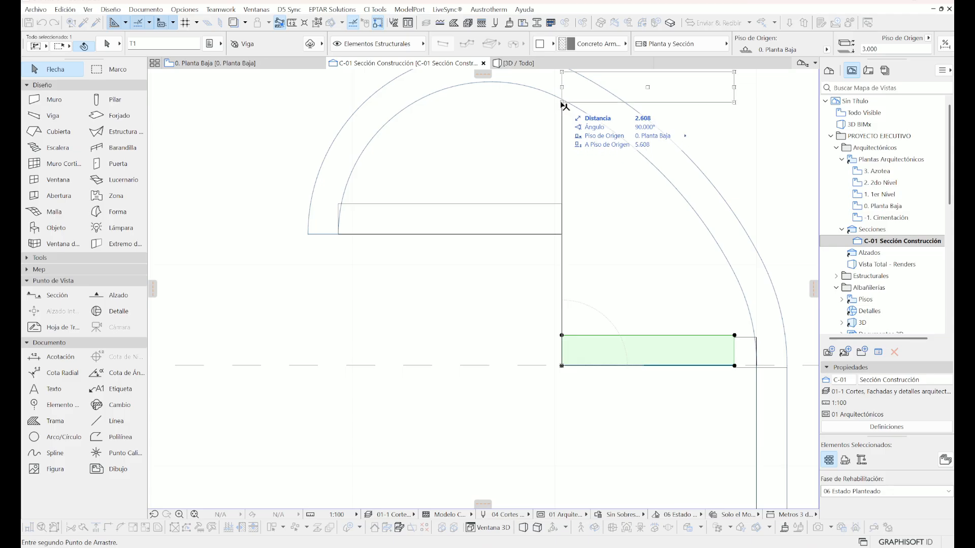
click(561, 101)
Incline the middle beam by lowering its right end onto the inner curve's lower intermediate vertex.
click(736, 350)
click(736, 100)
middle_drag(736, 99, 542, 139)
click(545, 137)
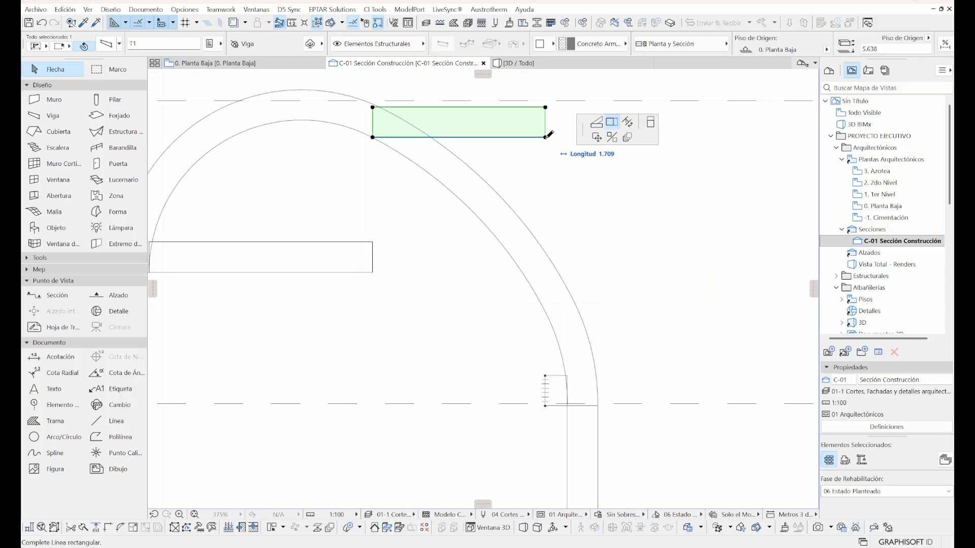
click(169, 79)
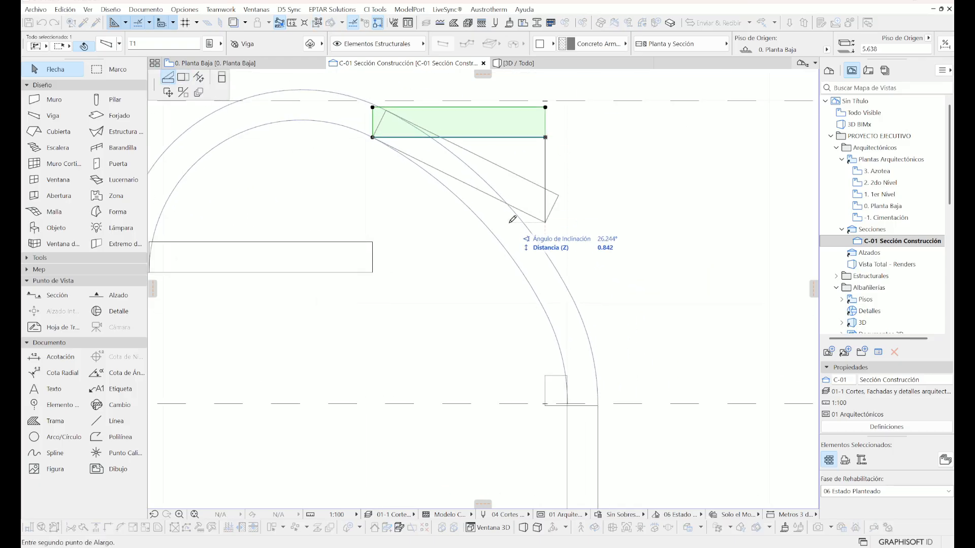
click(547, 313)
scroll(544, 315, up, 5)
click(542, 315)
click(543, 315)
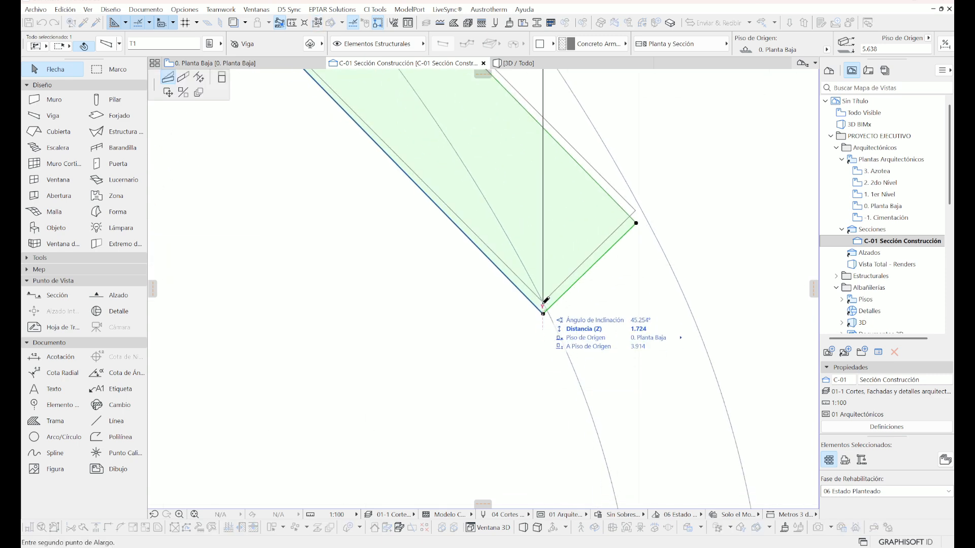
shift+click(550, 318)
Incline the short beam above the column by raising its left end to the middle beam's lower end.
scroll(544, 301, down, 8)
scroll(543, 303, up, 5)
scroll(543, 303, up, 1)
click(530, 348)
click(524, 390)
scroll(525, 262, up, 7)
click(526, 246)
Incline the third beam by raising its right end to the inner curve's upper vertex, and clear the selection.
scroll(568, 230, down, 10)
middle_drag(569, 230, 686, 305)
click(541, 274)
click(541, 274)
scroll(540, 164, up, 7)
click(540, 156)
scroll(518, 223, down, 6)
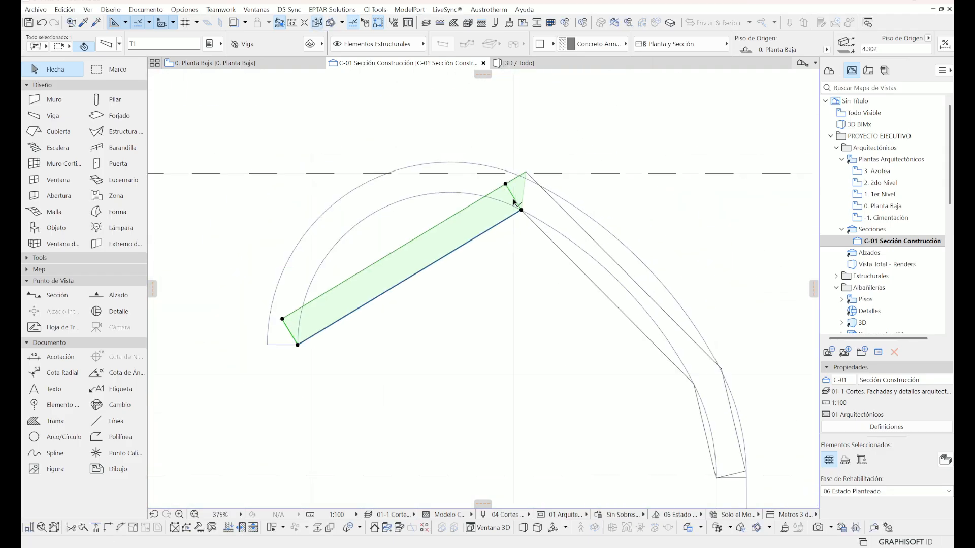
key(Escape)
Select the straight upper beam that spans from the guide arch's free end to the inner curve's upper vertex.
scroll(716, 325, down, 3)
middle_drag(679, 359, 573, 248)
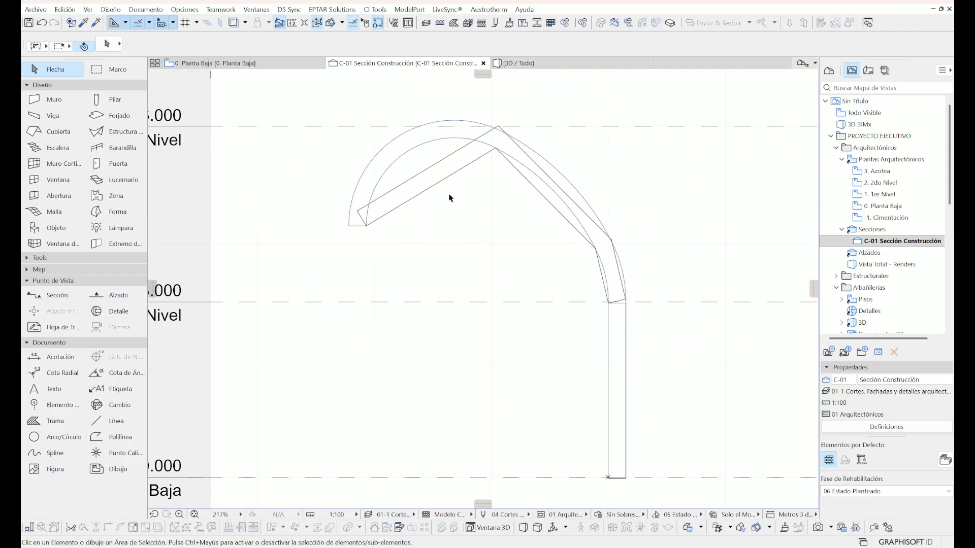
scroll(413, 170, up, 6)
click(445, 299)
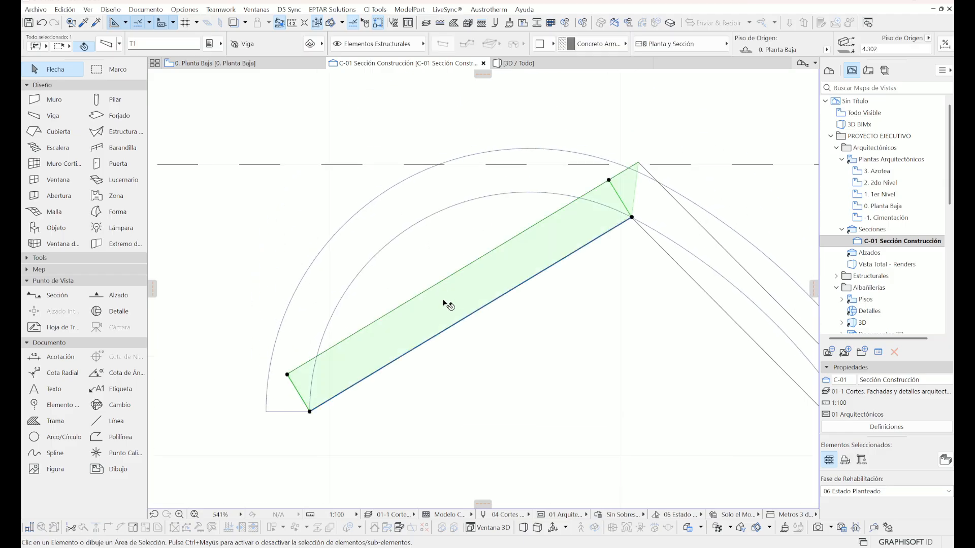
click(464, 320)
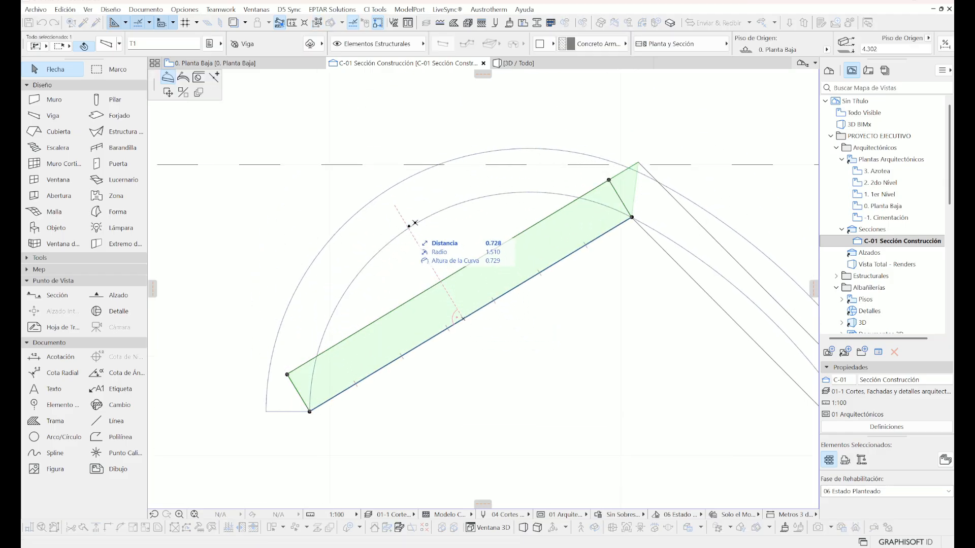
key(Escape)
click(496, 311)
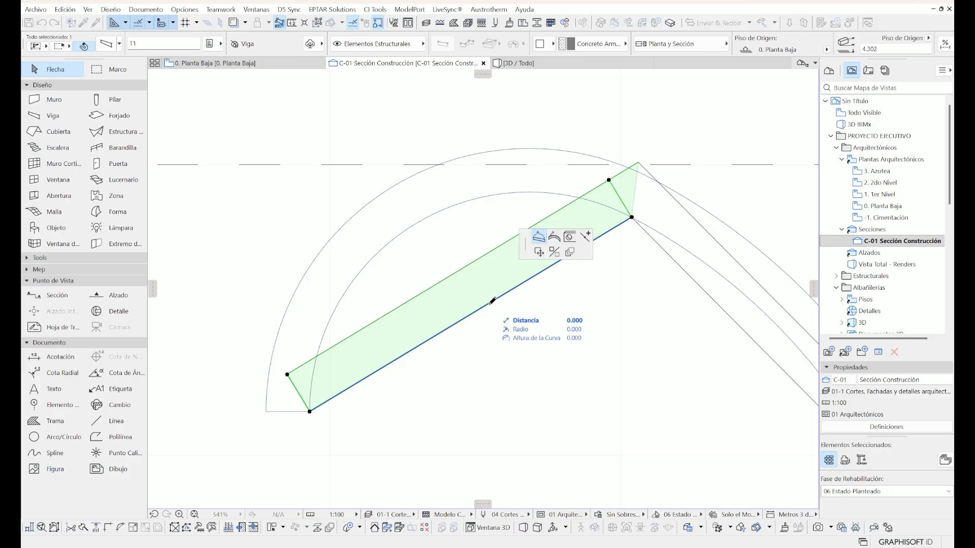
key(Escape)
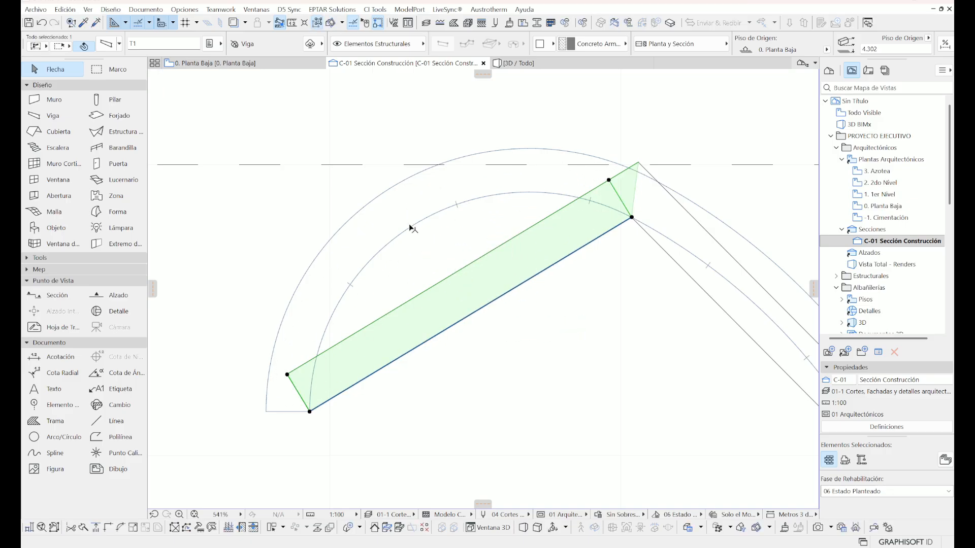
Curve the selected upper beam's lower edge so it follows the inner arc of the guide profile.
scroll(431, 209, down, 2)
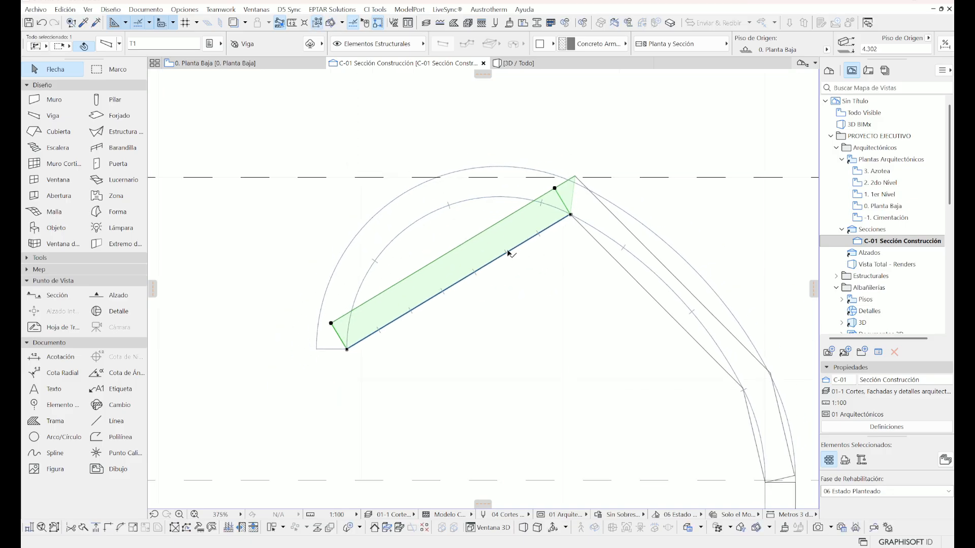
click(440, 296)
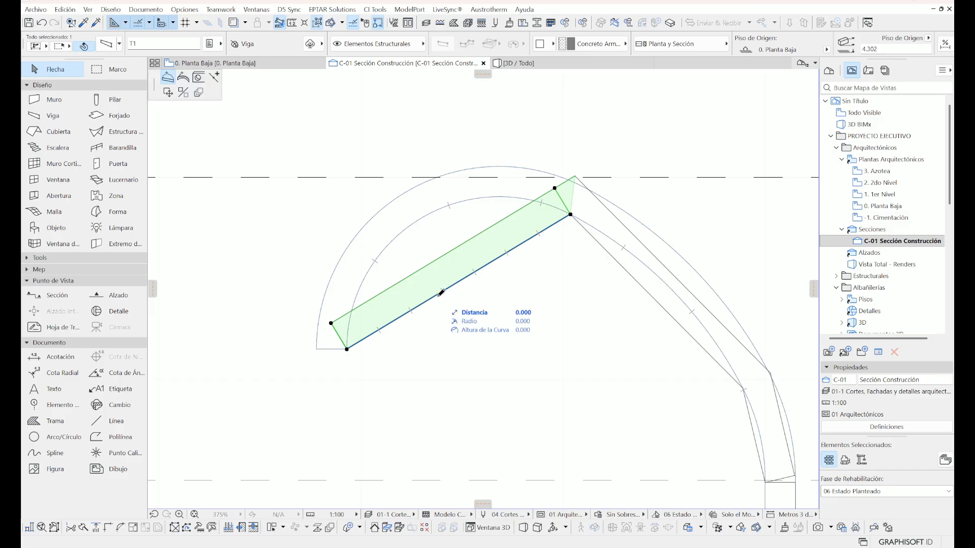
click(401, 246)
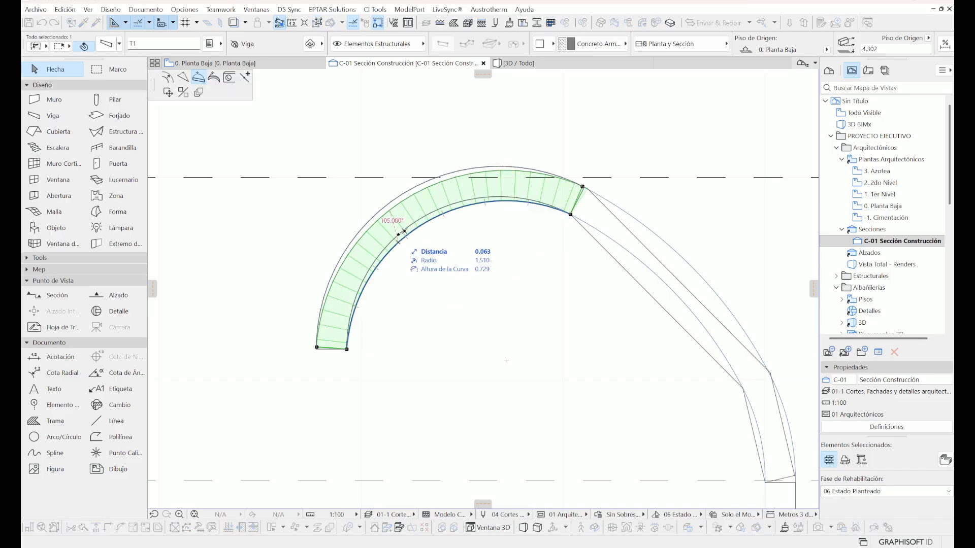
Curve the middle beam's lower edge onto the guide profile's inner curve between its upper and intermediate vertices.
click(640, 291)
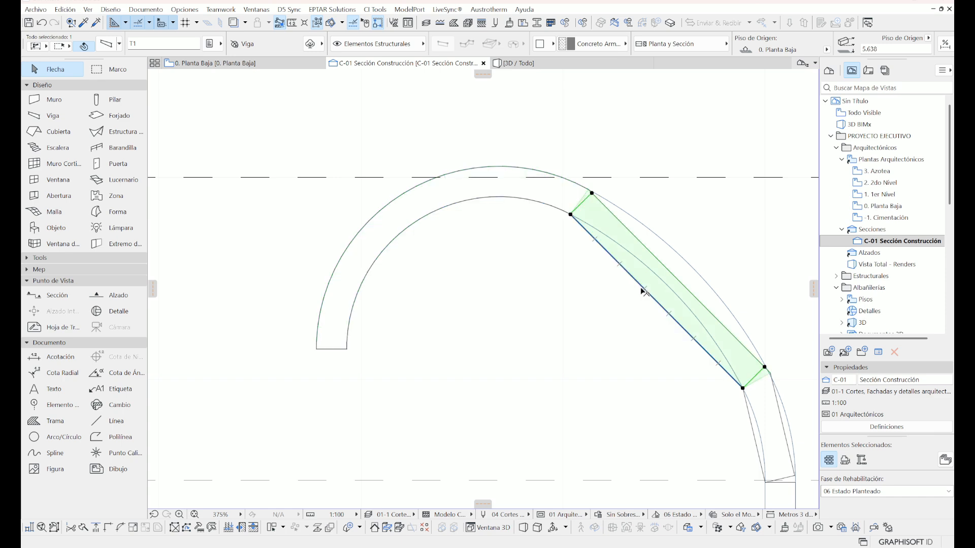
click(640, 290)
click(647, 297)
click(650, 298)
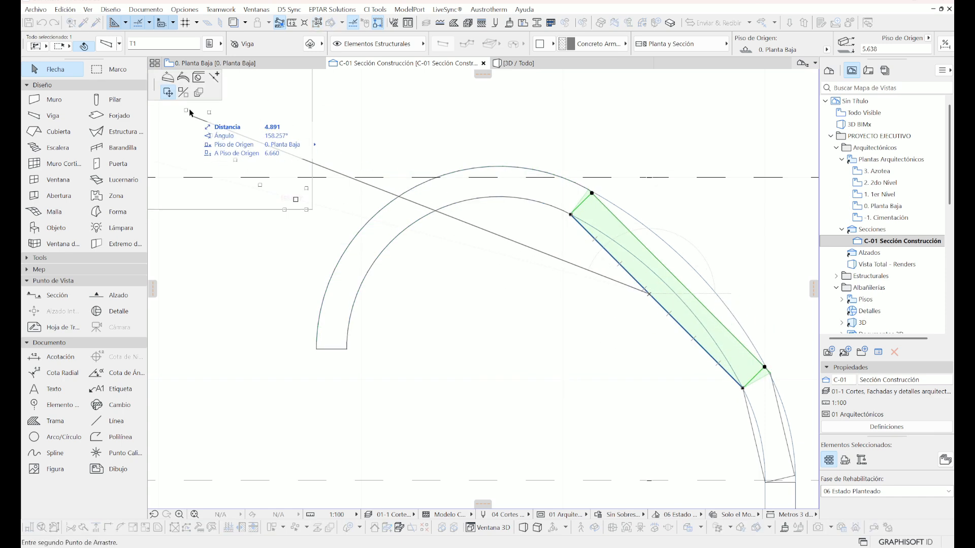
click(168, 79)
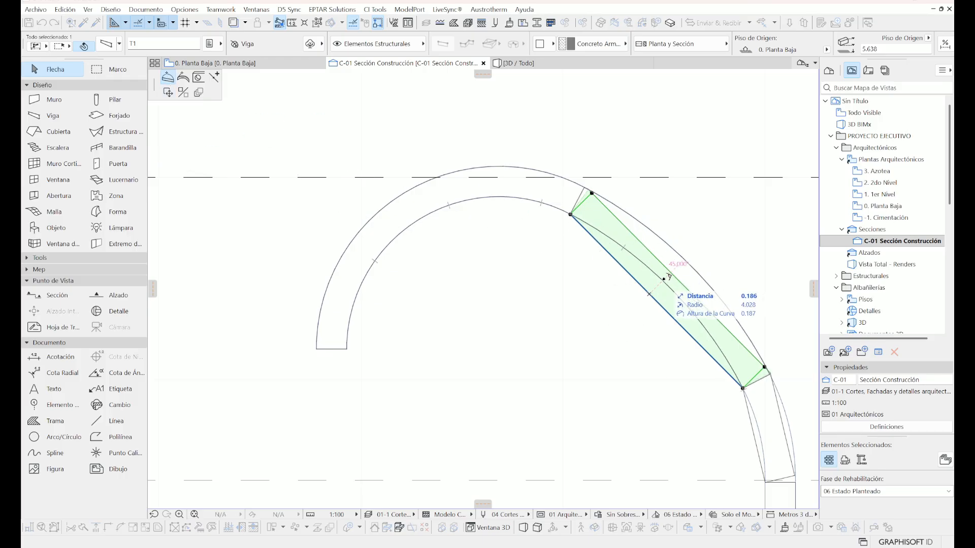
click(724, 305)
Curve the short beam above the column along the guide profile's inner curve, and clear the selection.
scroll(669, 342, up, 5)
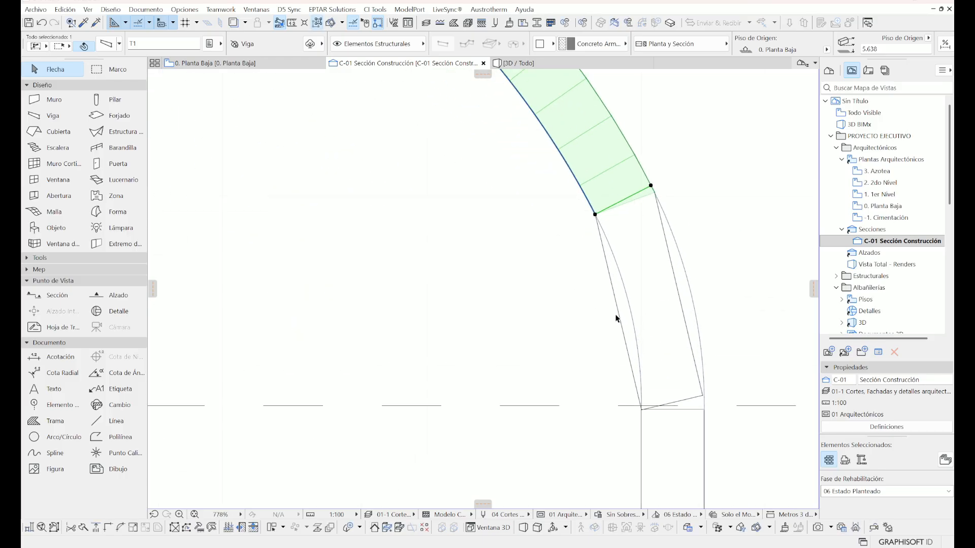
key(Escape)
click(618, 316)
click(618, 317)
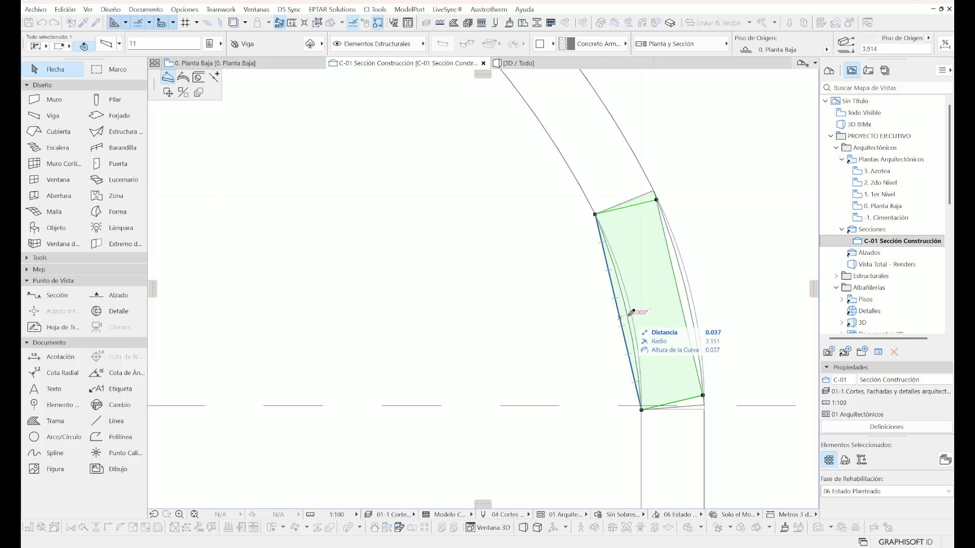
click(633, 312)
click(540, 297)
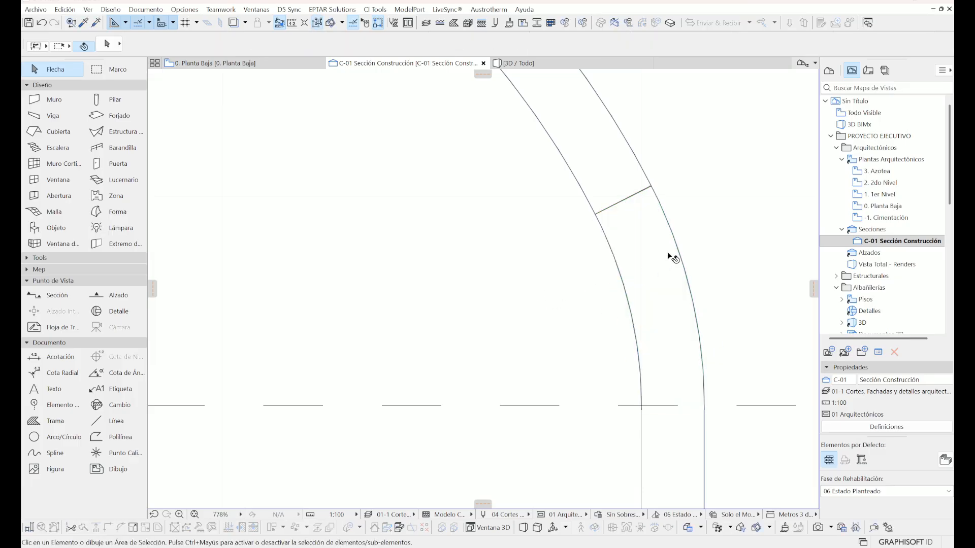
Review the chain of curved beams and the column in section C-01.
scroll(673, 259, down, 5)
scroll(594, 203, up, 1)
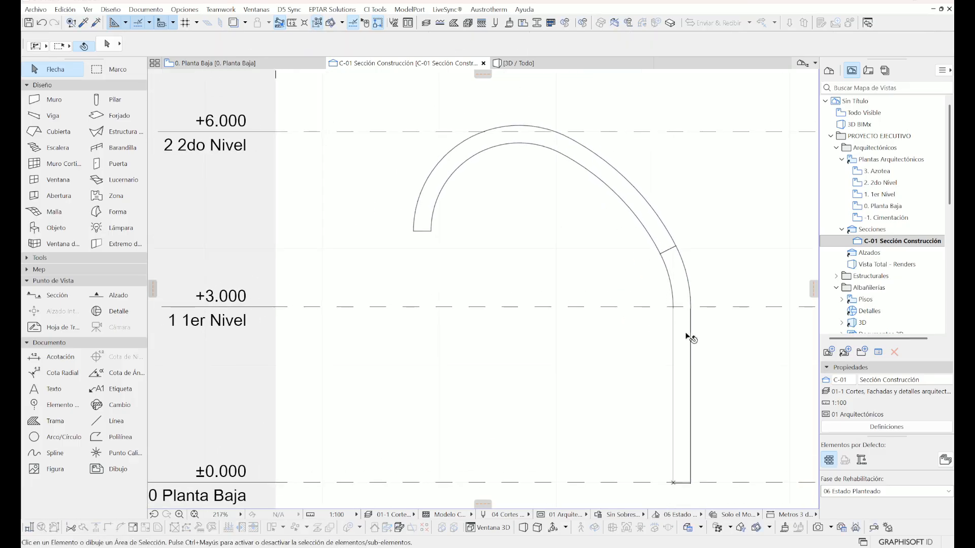
click(688, 331)
click(680, 272)
click(665, 242)
click(581, 246)
Examine the joint between the middle and short curved beams from several angles in the 3D view.
click(528, 65)
click(528, 240)
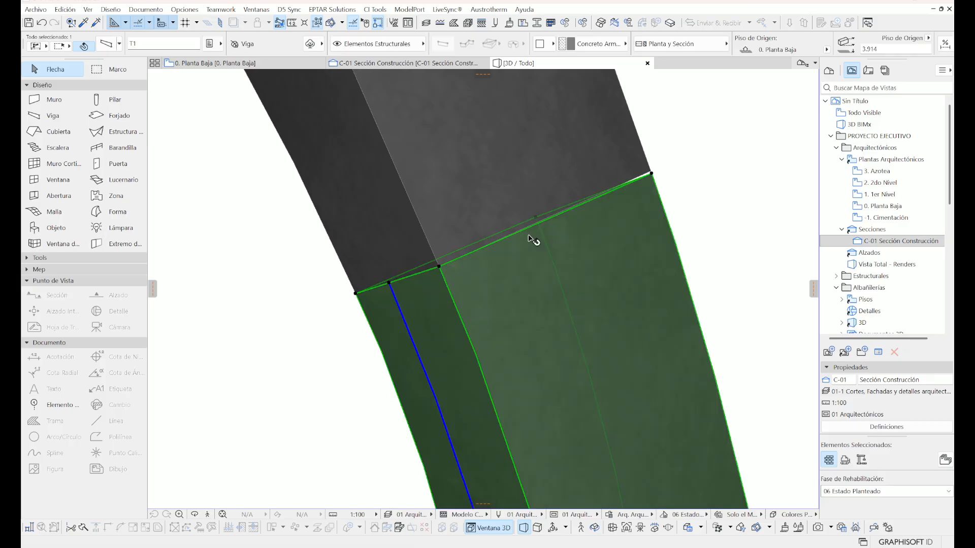
shift+middle_drag(540, 216, 358, 265)
shift+middle_drag(729, 209, 684, 192)
scroll(684, 192, down, 5)
scroll(654, 198, up, 4)
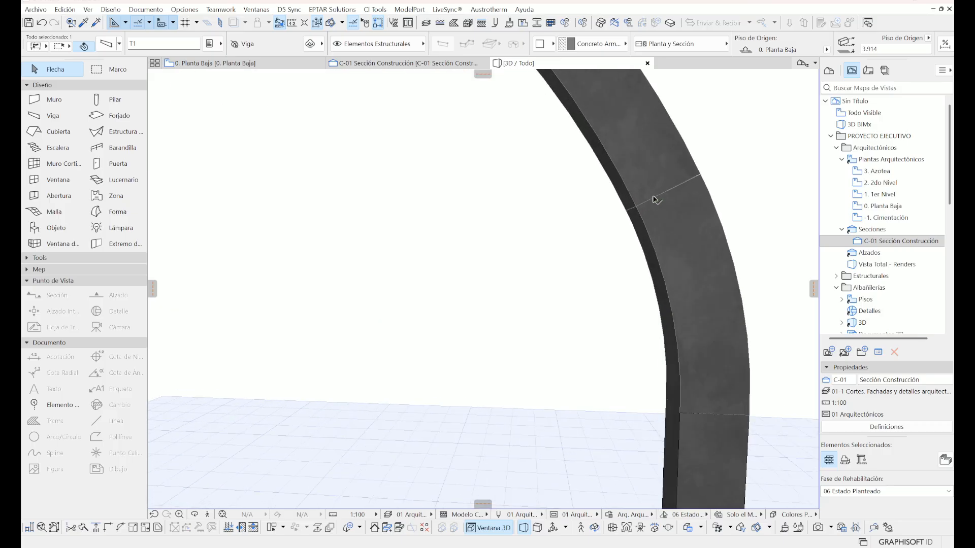
shift+click(654, 176)
scroll(706, 299, down, 3)
scroll(659, 259, up, 3)
scroll(643, 229, up, 4)
scroll(642, 228, down, 4)
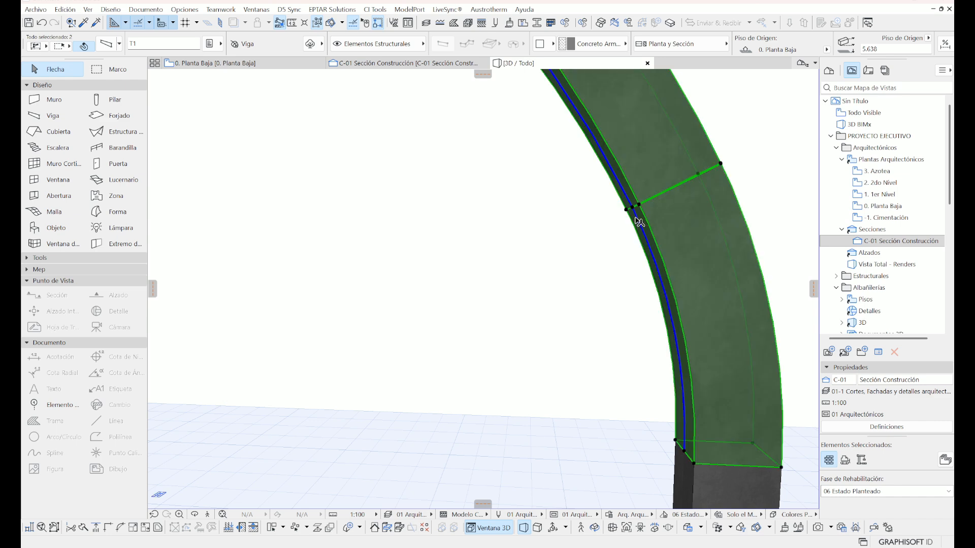
key(Escape)
Examine the joint between the middle and short beams up close in section C-01 with both beams selected.
click(403, 63)
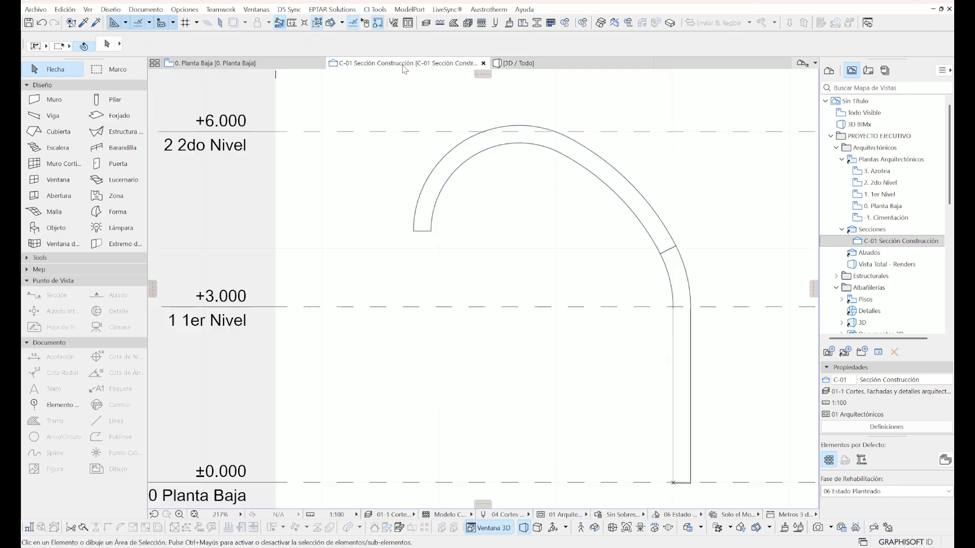
scroll(679, 254, up, 5)
scroll(679, 224, up, 4)
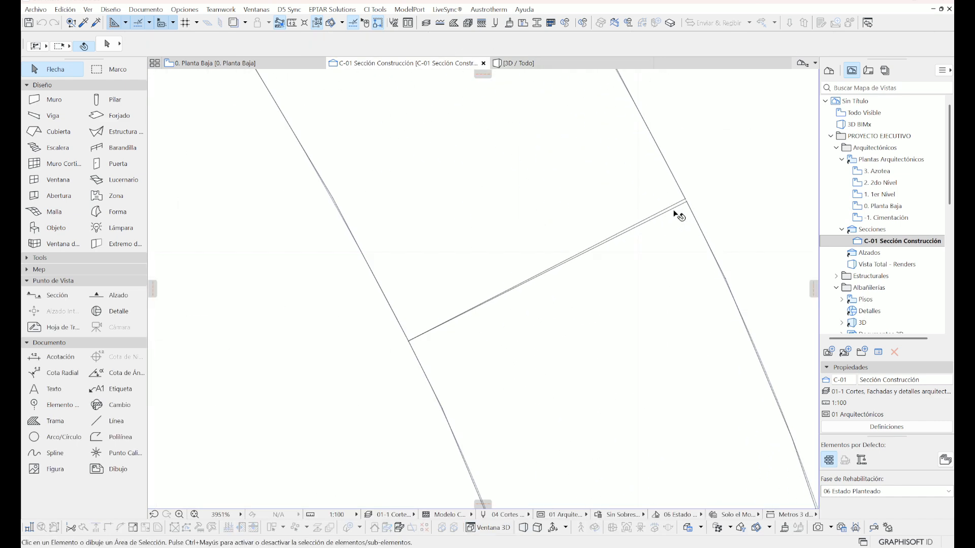
click(614, 289)
shift+click(506, 267)
scroll(340, 375, up, 9)
scroll(325, 370, down, 2)
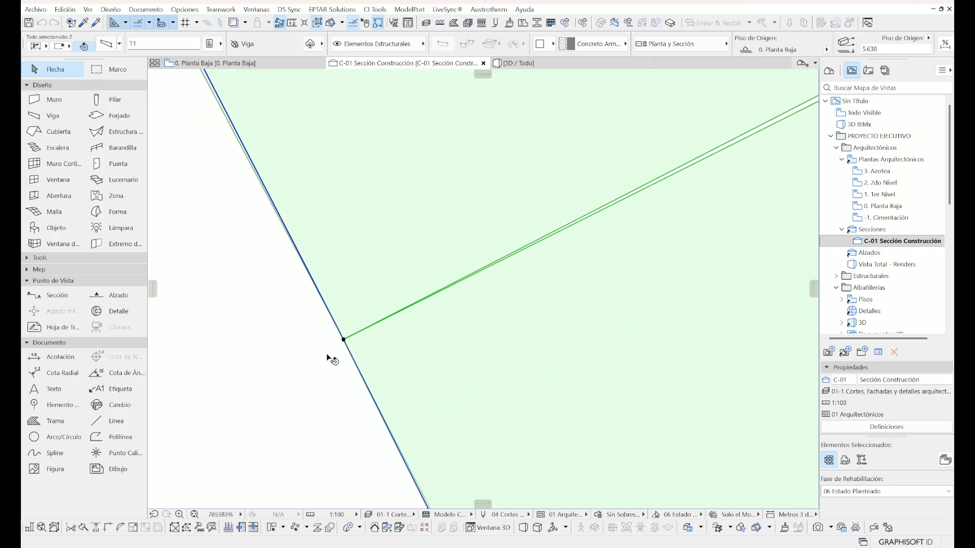
scroll(424, 310, down, 2)
scroll(419, 305, down, 12)
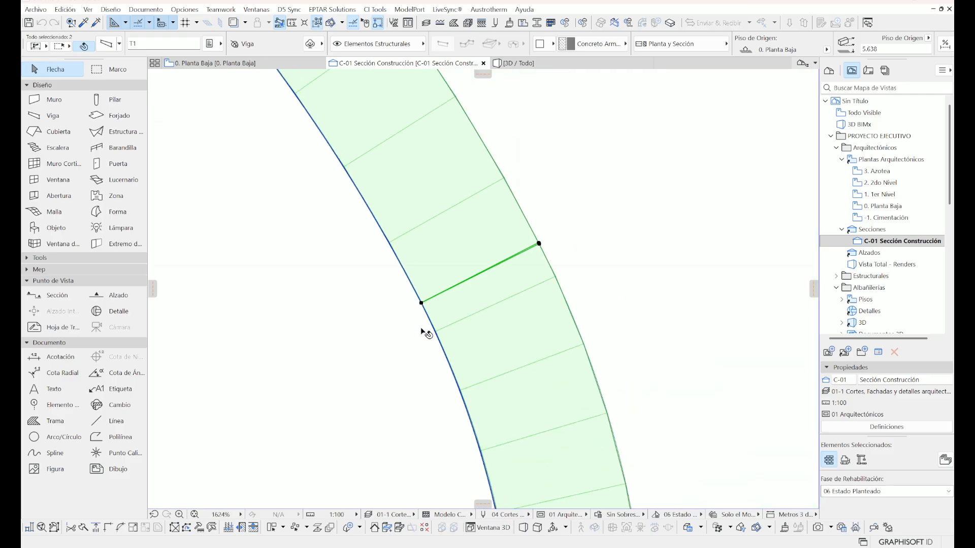
In the 3D view, extend the middle beam's lower end along its arc to meet the short beam's upper end.
key(F3)
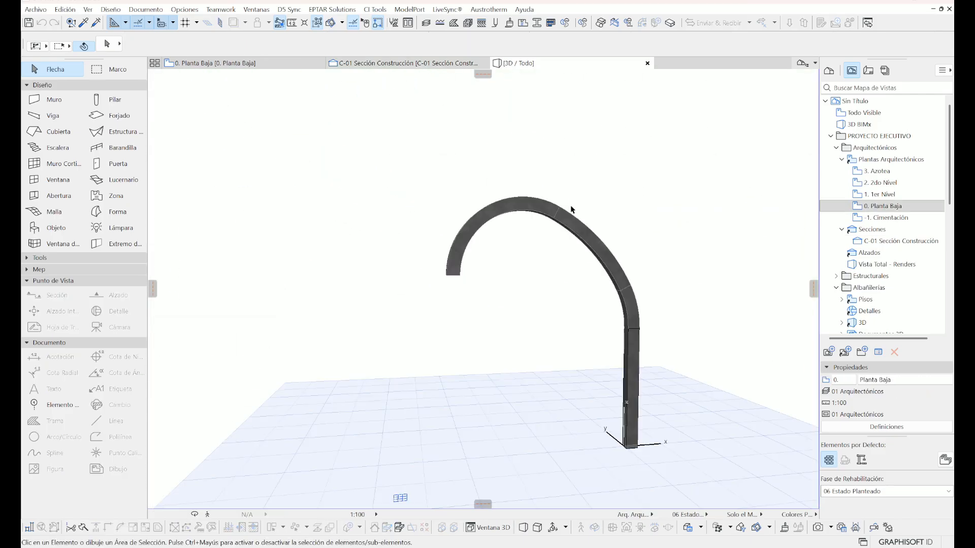
scroll(636, 292, up, 5)
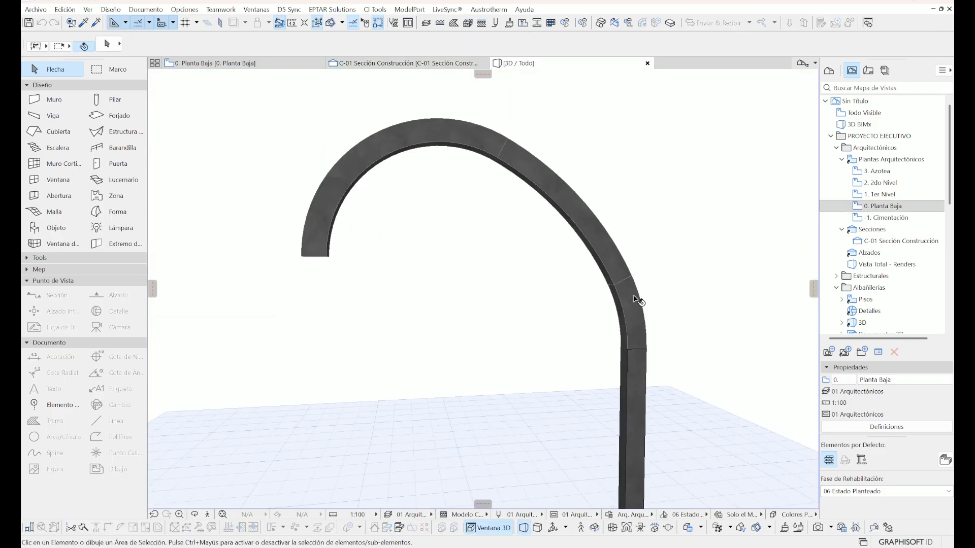
click(594, 245)
click(572, 291)
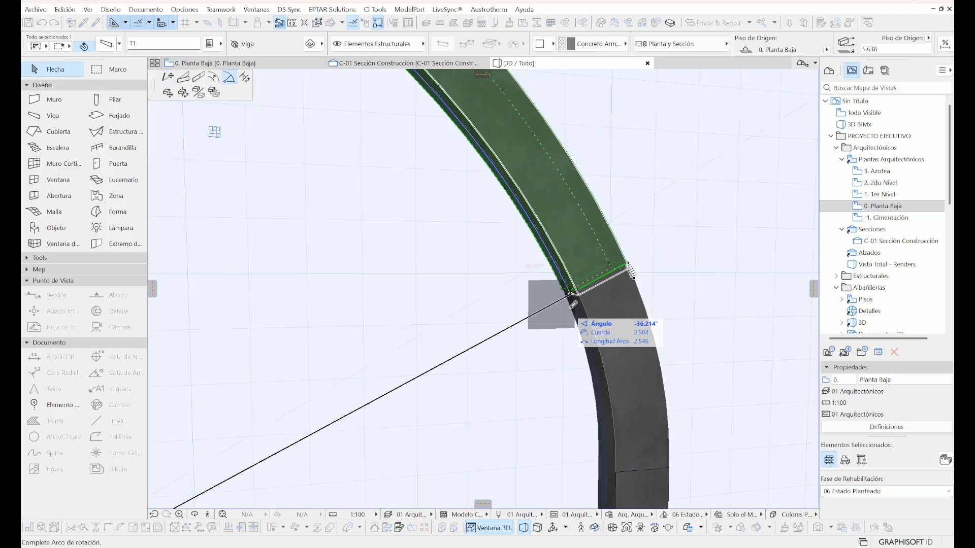
click(625, 289)
click(692, 222)
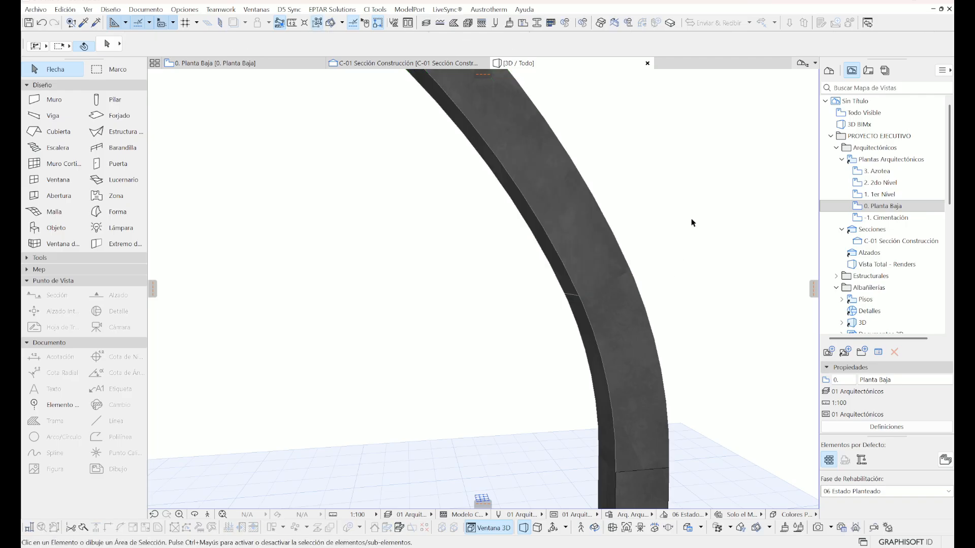
Check the adjusted joint between the middle and short beams in section C-01.
click(402, 63)
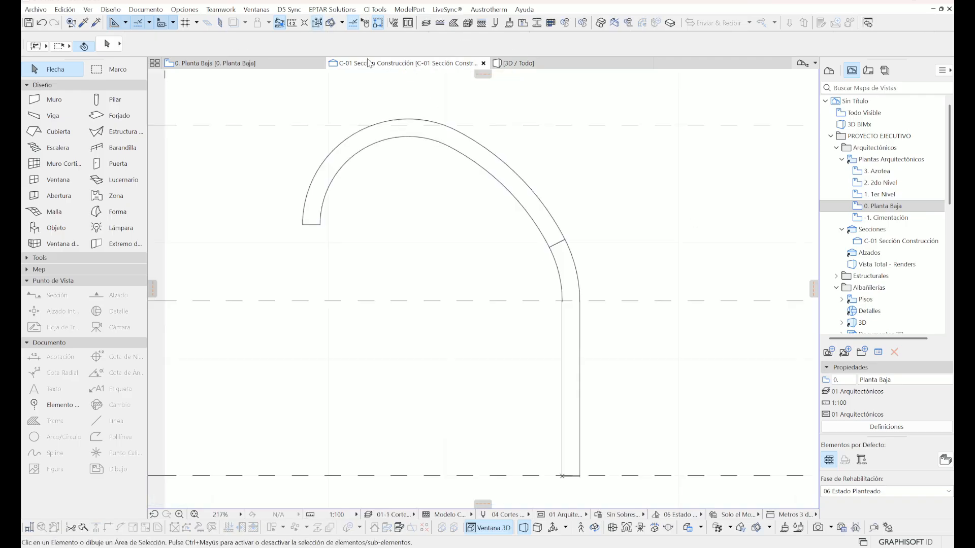
scroll(558, 258, up, 8)
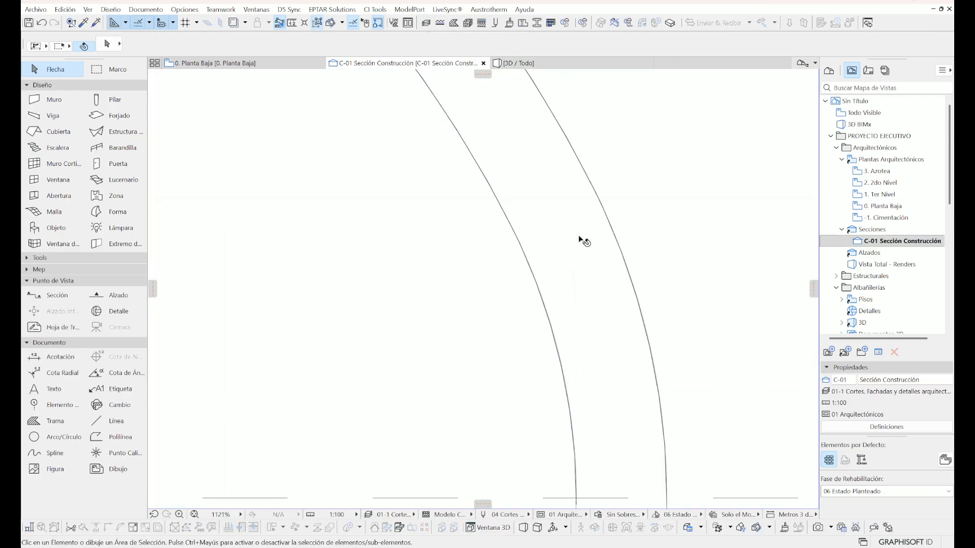
click(581, 239)
click(535, 200)
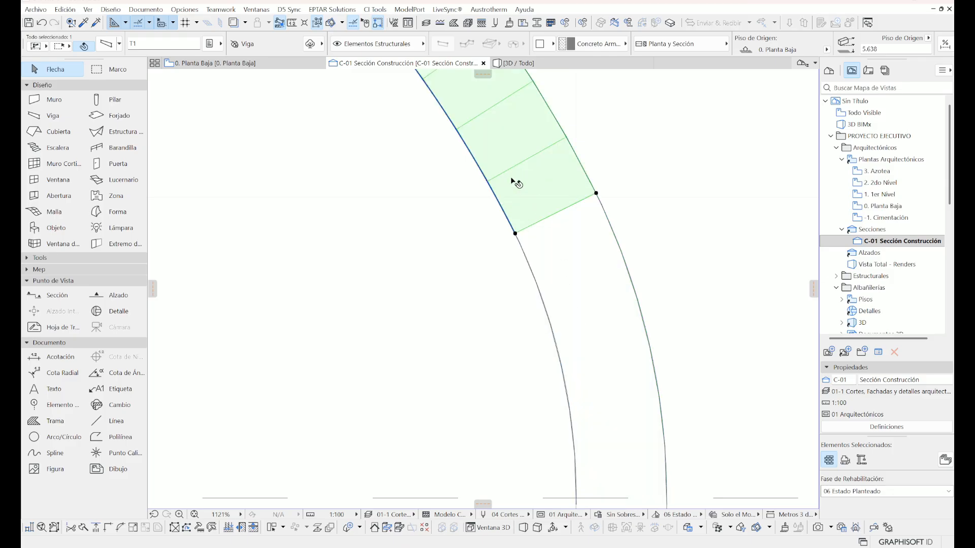
click(672, 214)
Select the three curved beams and the column in section C-01, and show them in the 3D view.
scroll(600, 224, down, 11)
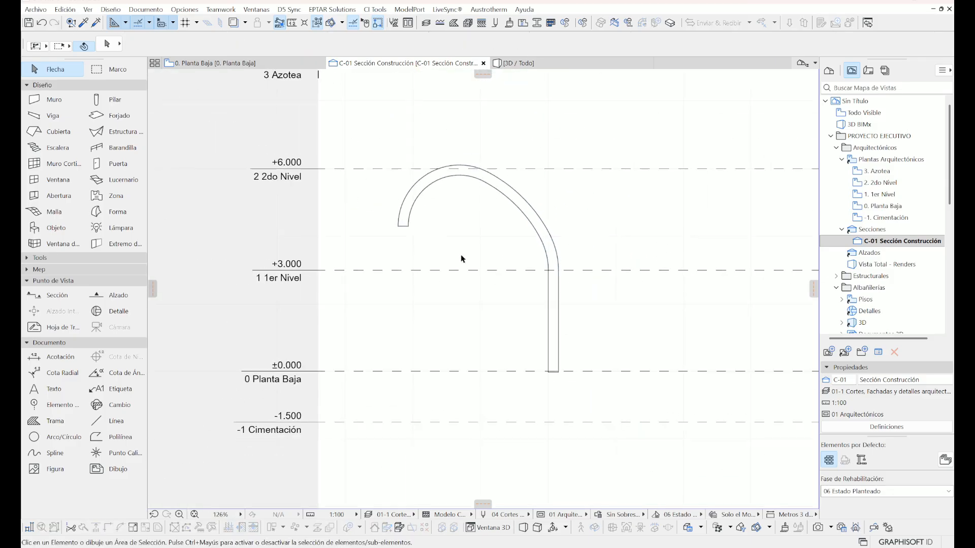
scroll(457, 287, up, 3)
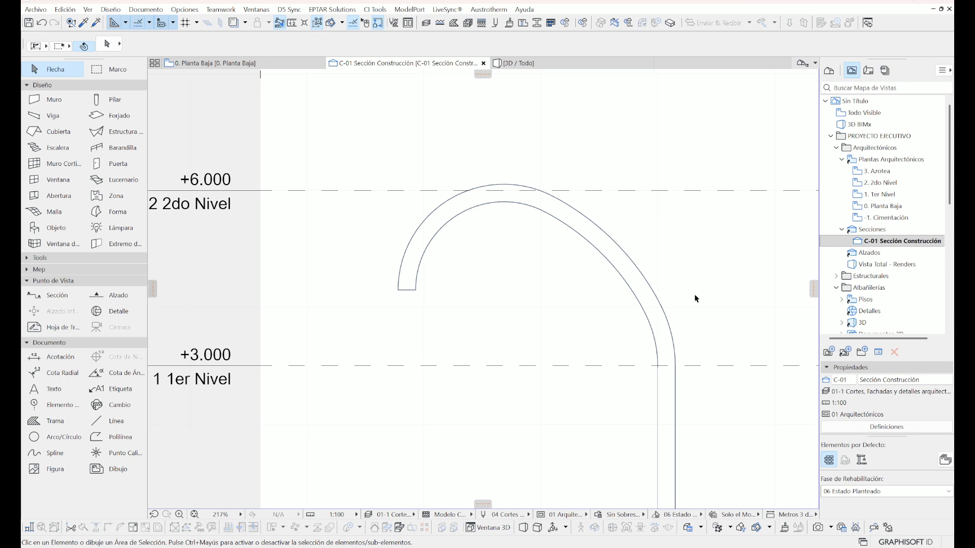
click(639, 281)
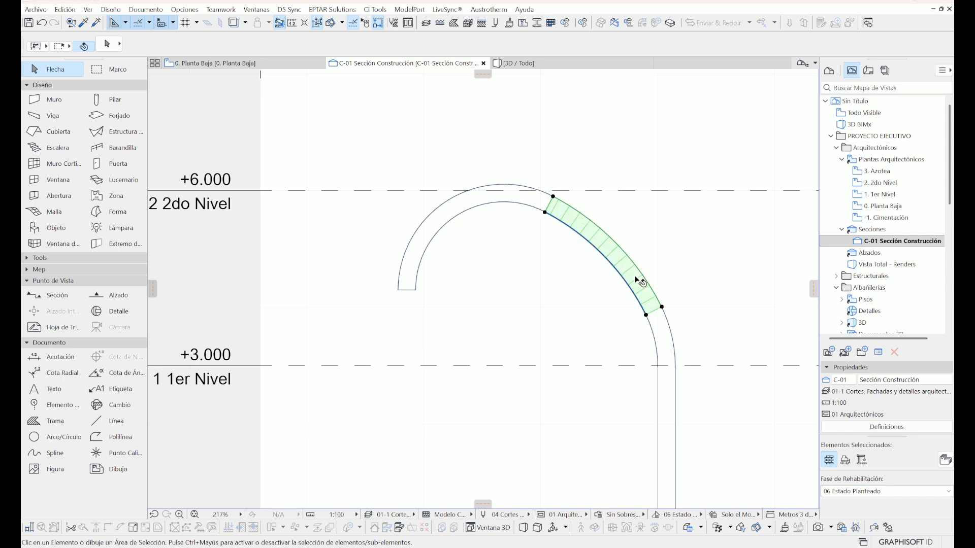
shift+click(666, 386)
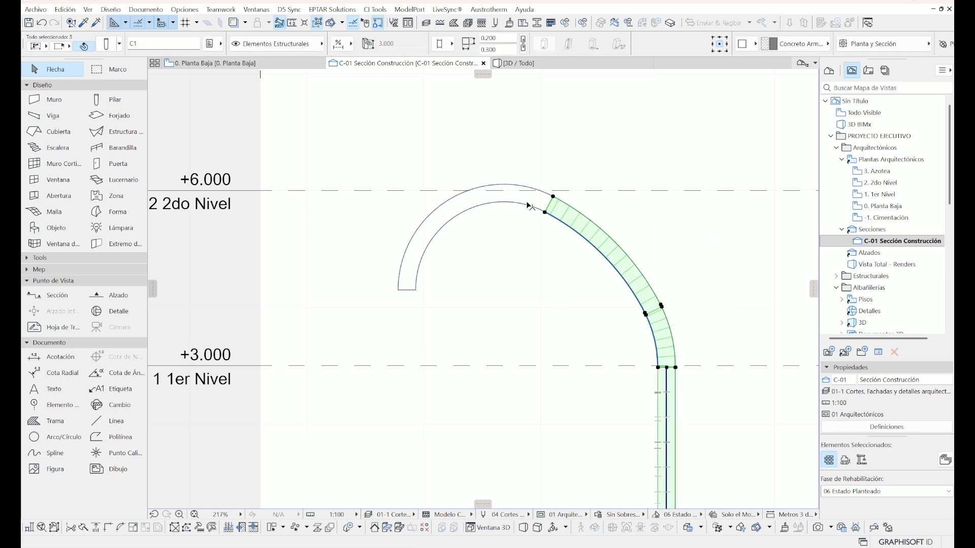
shift+click(532, 203)
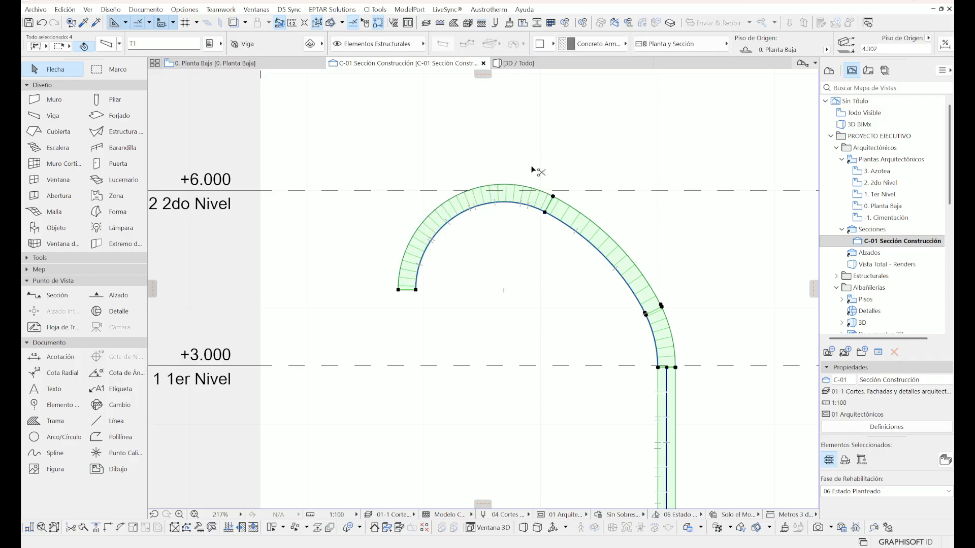
key(F5)
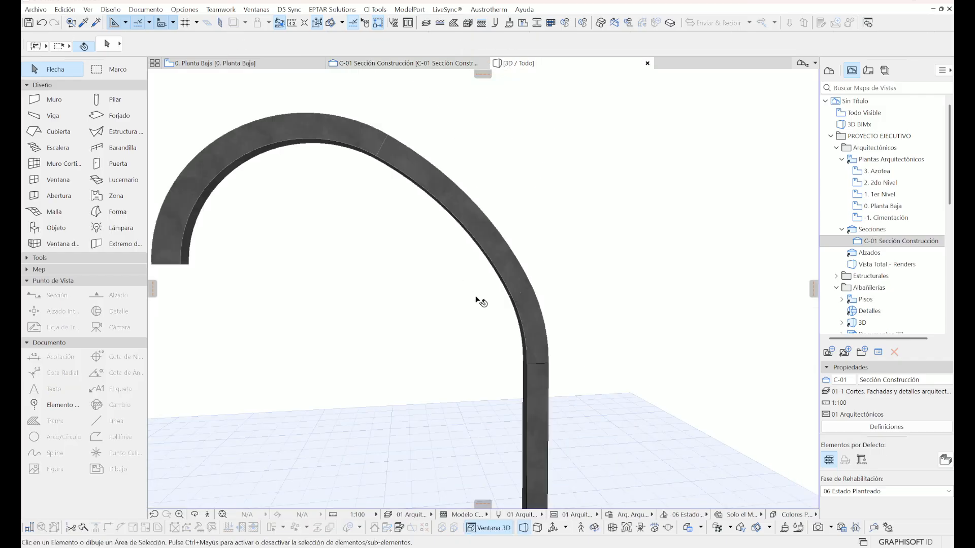
Look over the complete curved structure in 3D with all its elements selected, clear the selection and return to section C-01.
drag(540, 449, 311, 176)
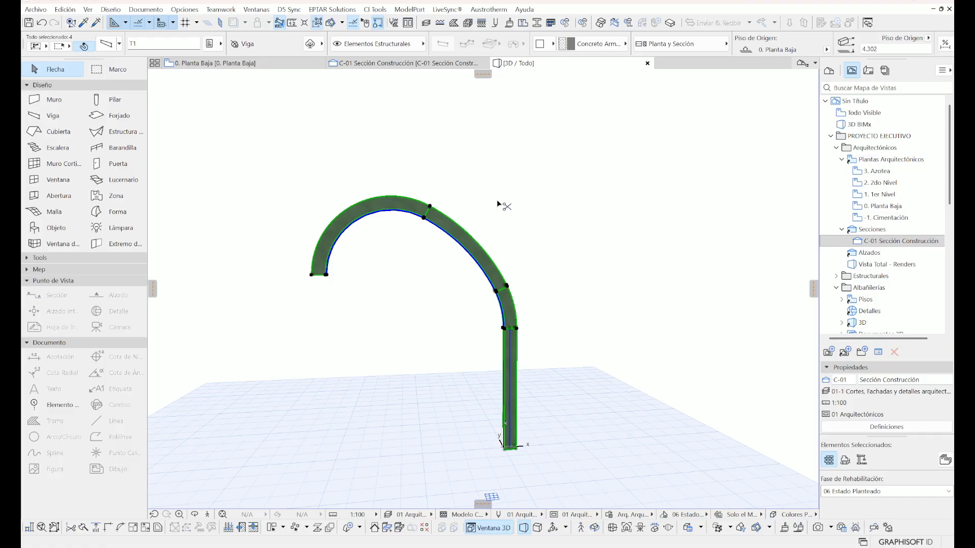
key(Escape)
click(367, 64)
scroll(542, 265, down, 1)
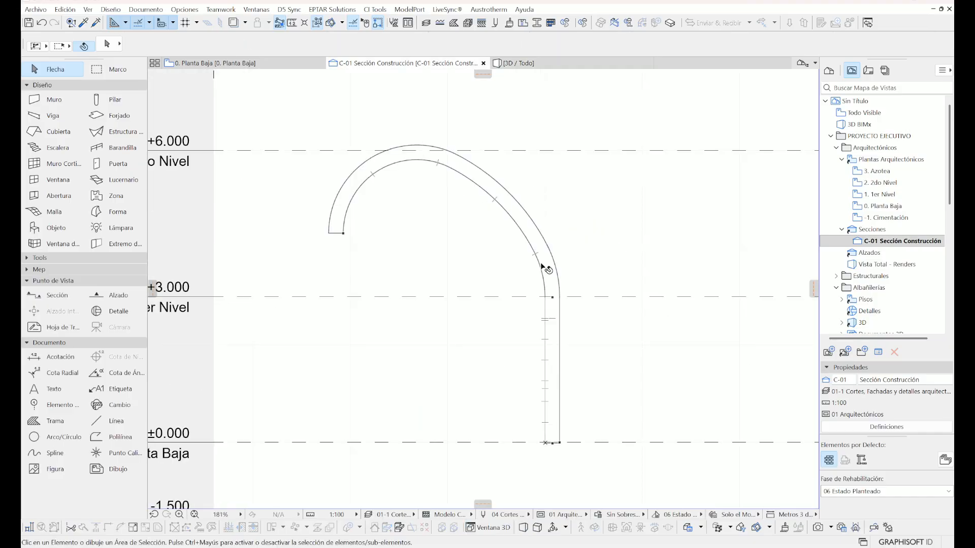
Place a horizontal copy of the outer guide polyline to the right of the arched profile in section C-01, and deselect it.
click(351, 189)
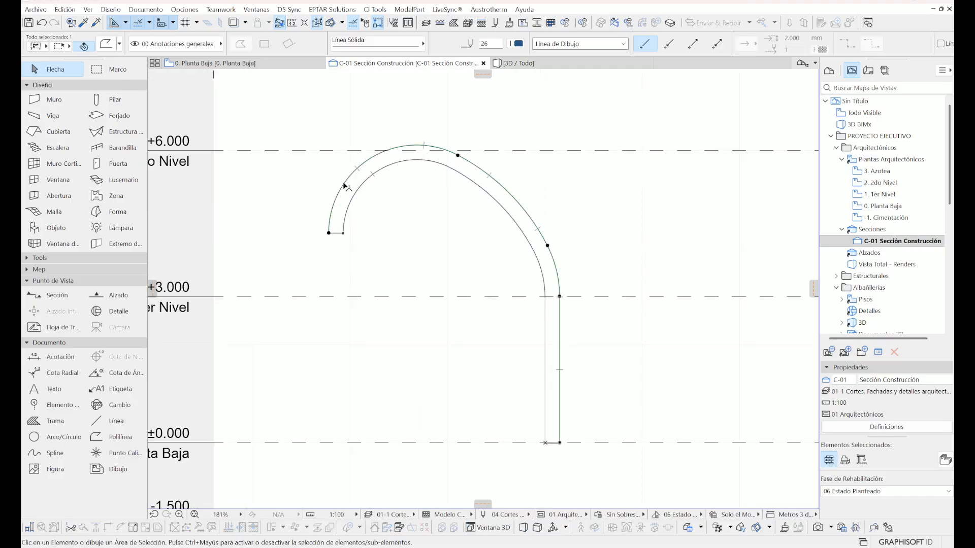
click(329, 233)
key(ctrl)
click(673, 236)
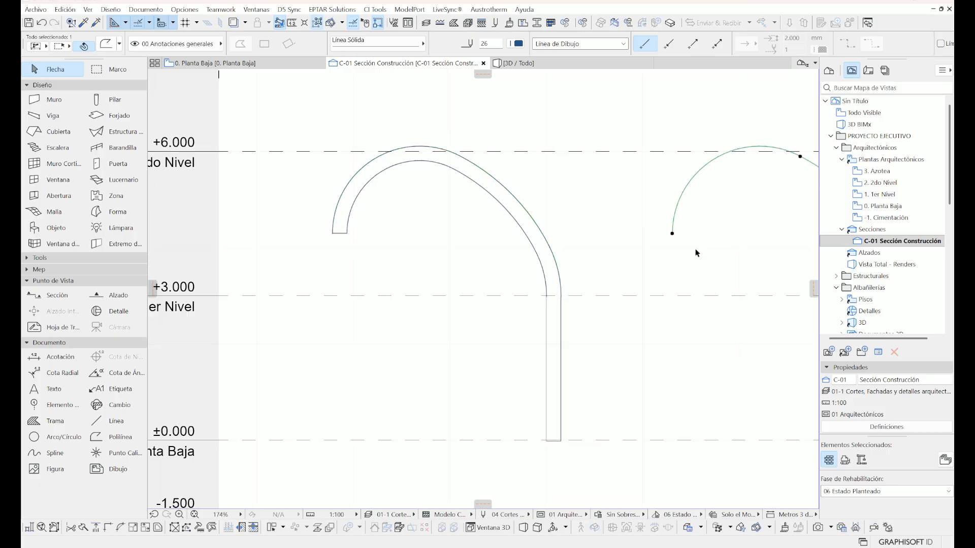
scroll(655, 246, down, 3)
scroll(550, 220, up, 3)
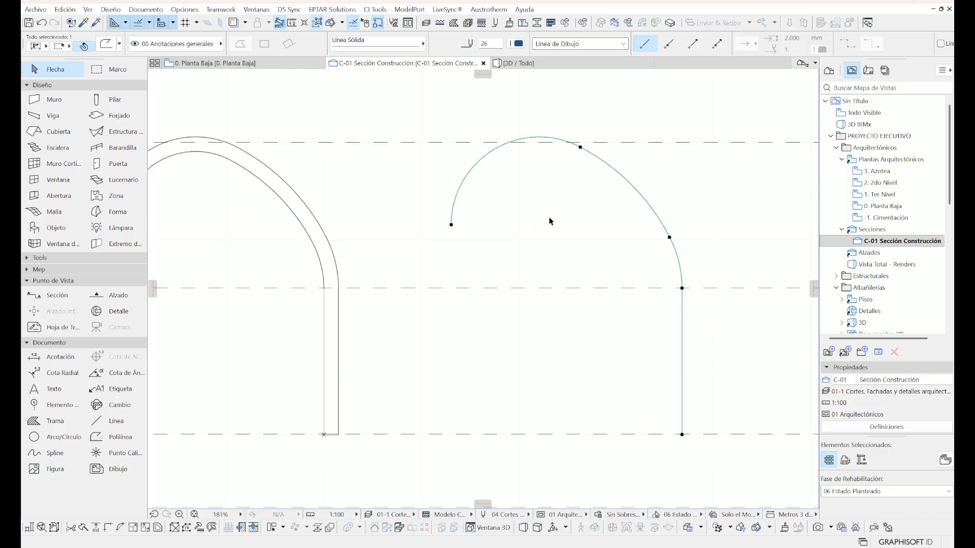
click(550, 222)
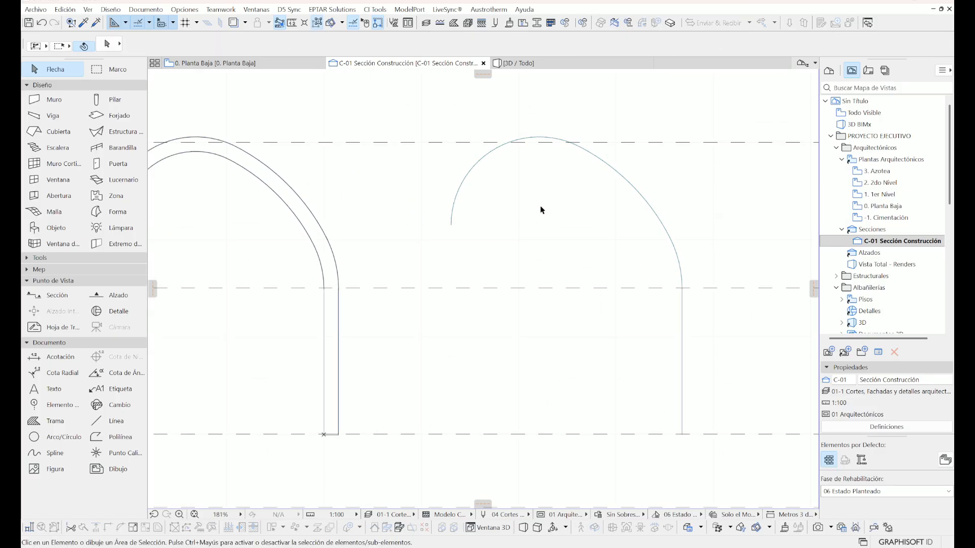
Create a parallel copy of the new guide polyline, offset outward by 0.15.
click(621, 178)
click(632, 186)
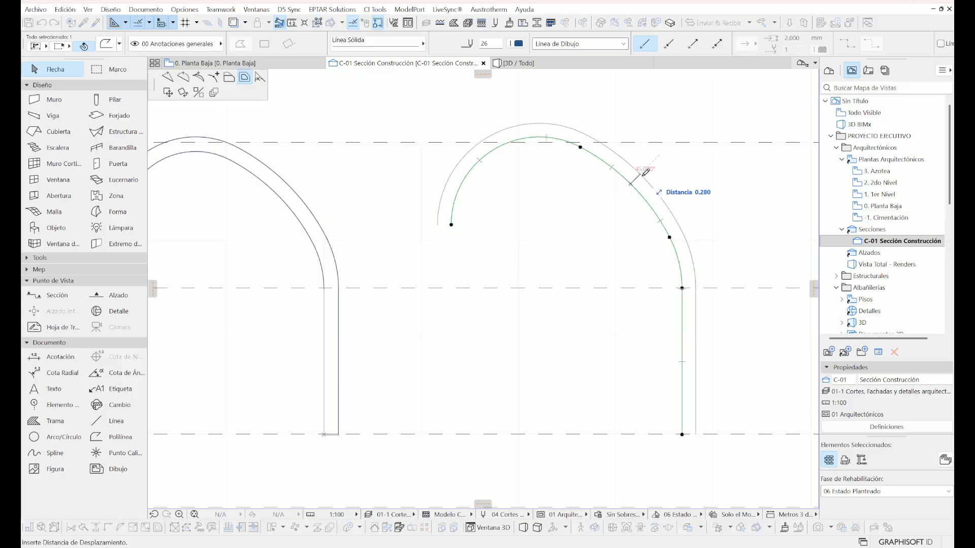
text(.)
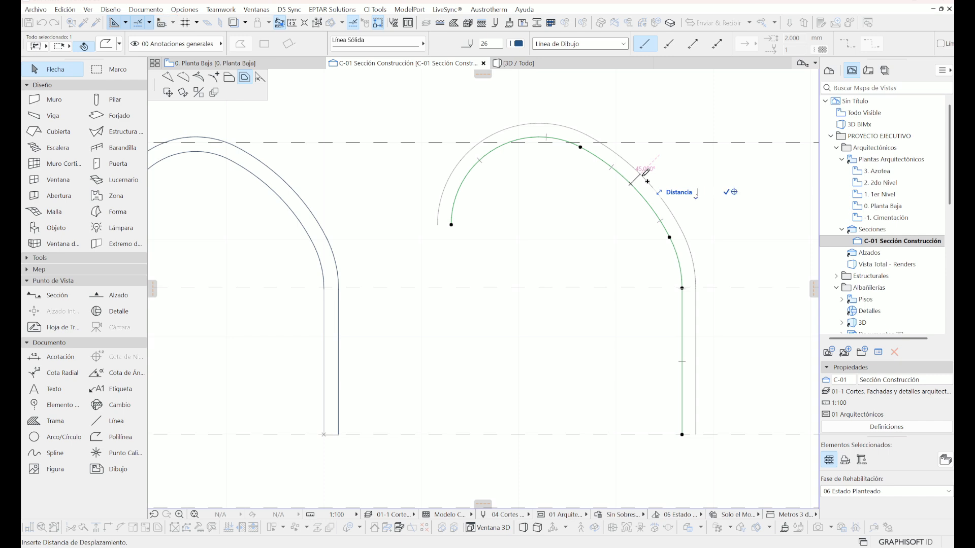
text(15)
key(Return)
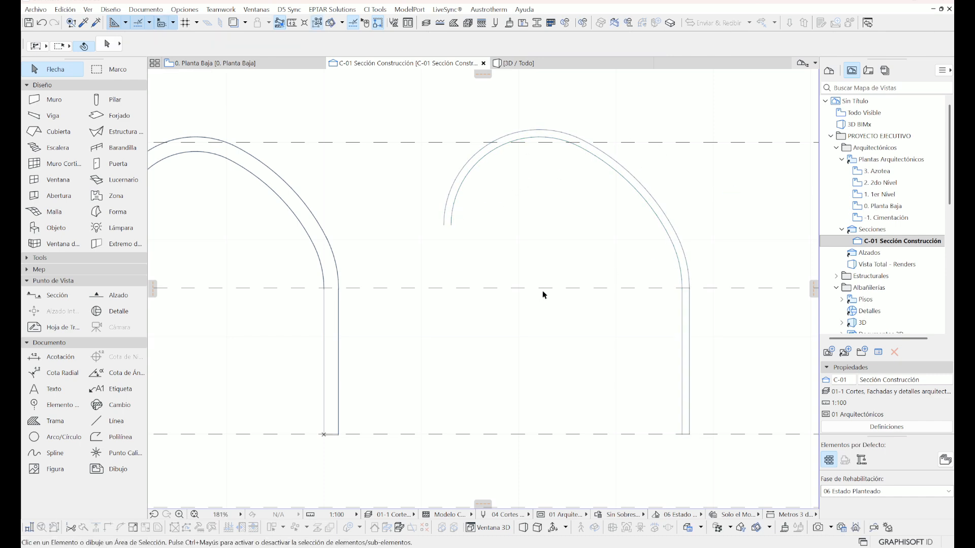
Draw a rotated rectangular polyline across the base of the two parallel guide lines, with a height of 0.25.
click(114, 438)
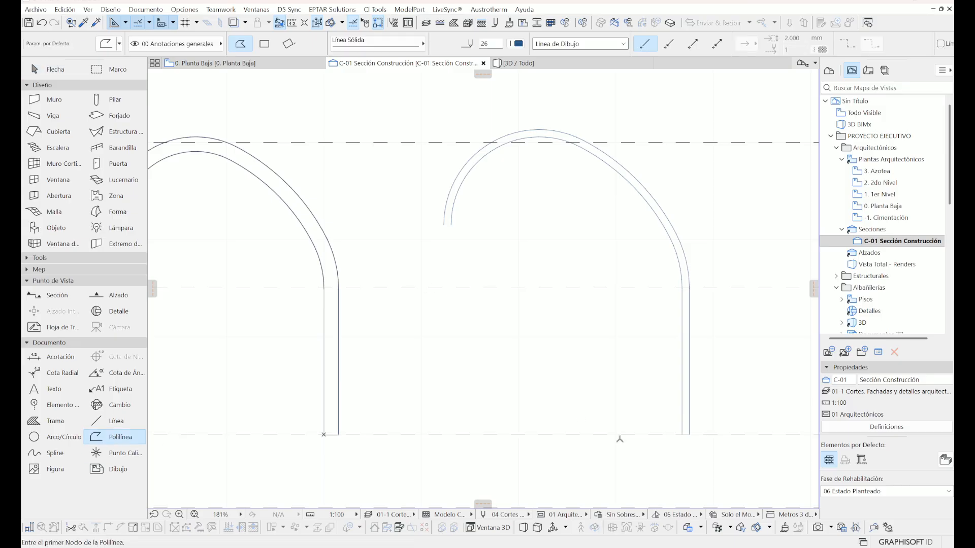
scroll(703, 444, up, 5)
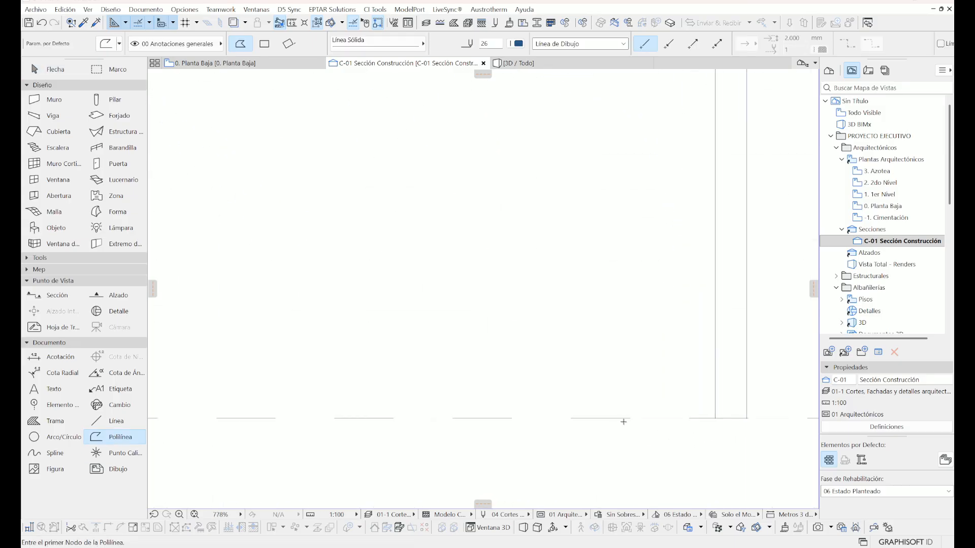
click(289, 43)
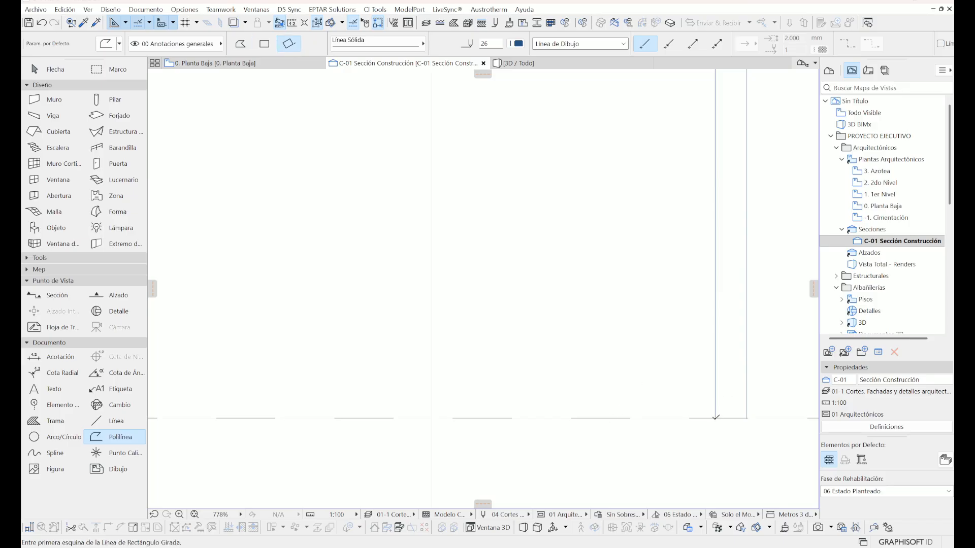
click(715, 418)
click(746, 418)
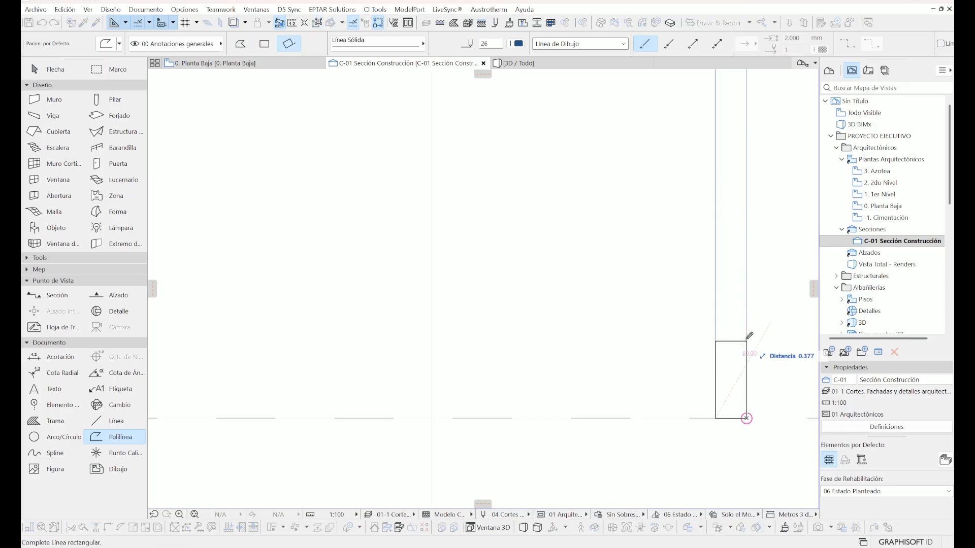
text(.)
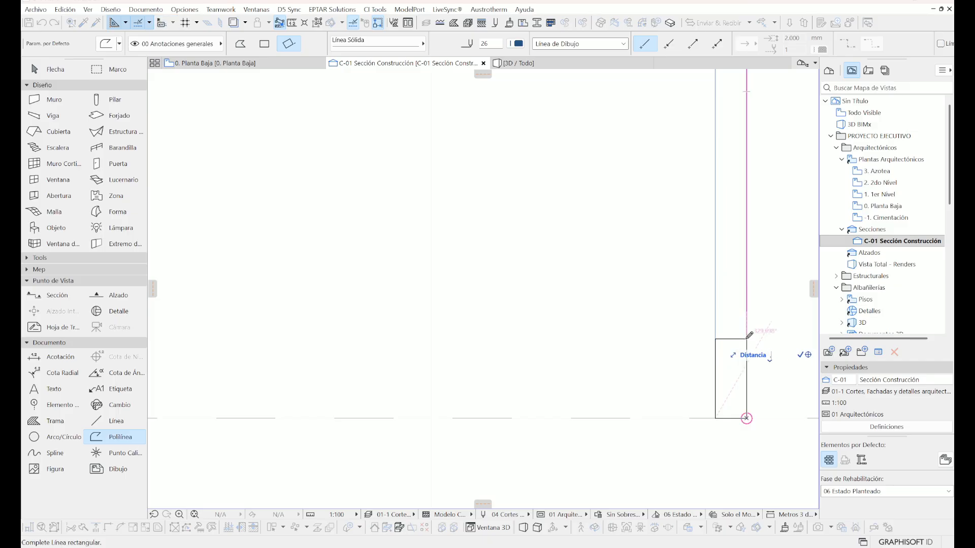
text(25)
key(Return)
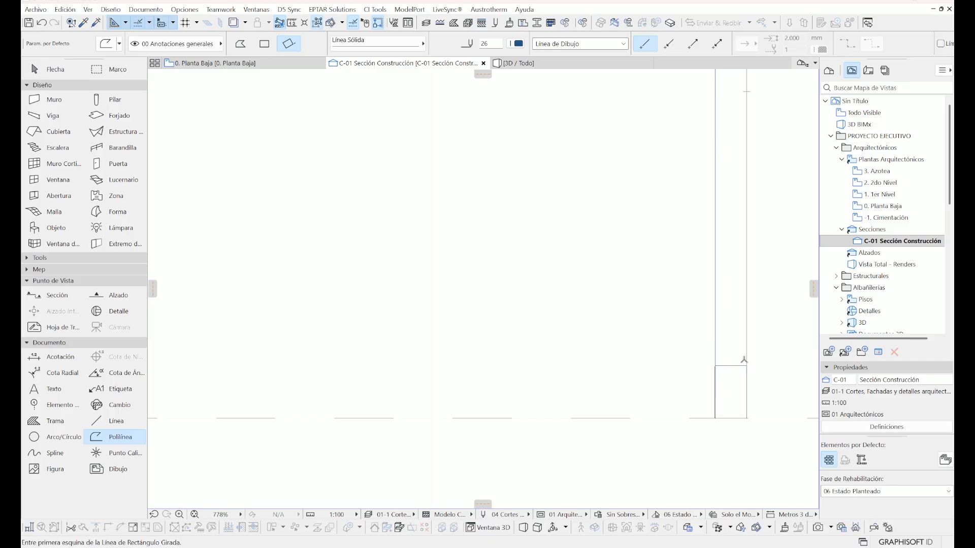
key(Escape)
Insert a node at the midpoint of the rectangle's outer side and offset it 0.025 inward to form a notch.
scroll(736, 398, up, 8)
scroll(526, 256, up, 5)
click(524, 228)
scroll(433, 222, down, 8)
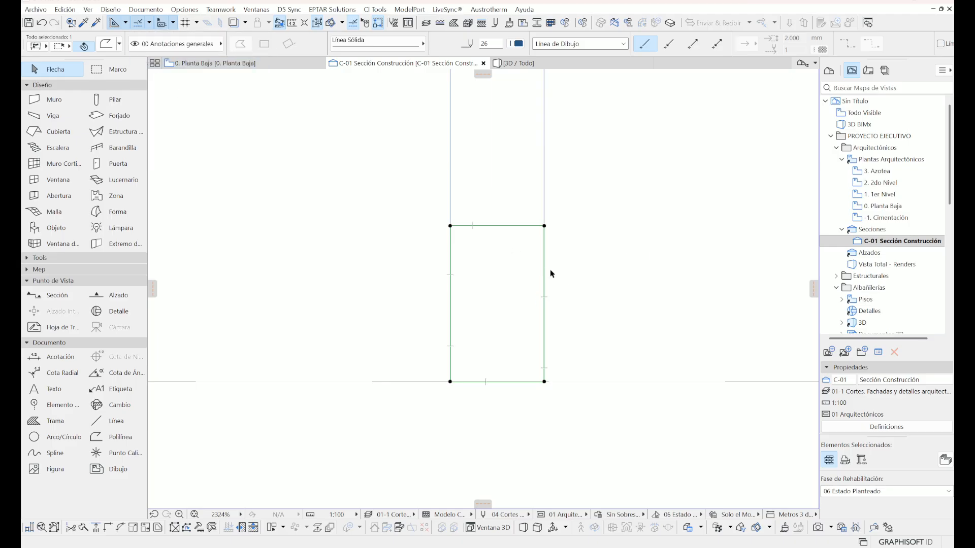
click(544, 303)
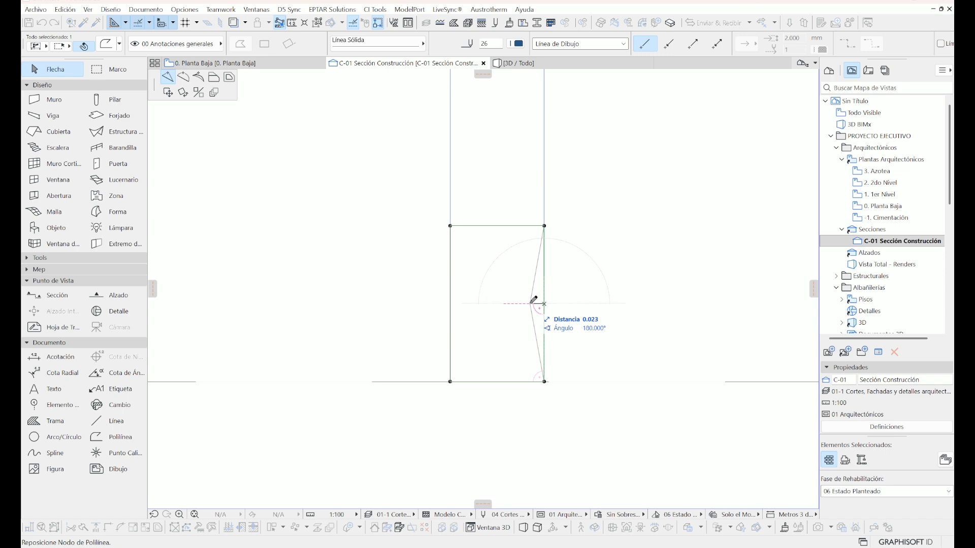
text(.025)
key(Return)
key(Escape)
scroll(537, 312, up, 3)
click(529, 336)
click(522, 298)
click(183, 77)
key(Return)
key(ctrl+z)
Set up Multiply by dragging for the notched polyline with 10 distributed copies rotated with the path, using the inner guide line as path.
scroll(599, 343, down, 7)
click(574, 348)
scroll(570, 347, up, 5)
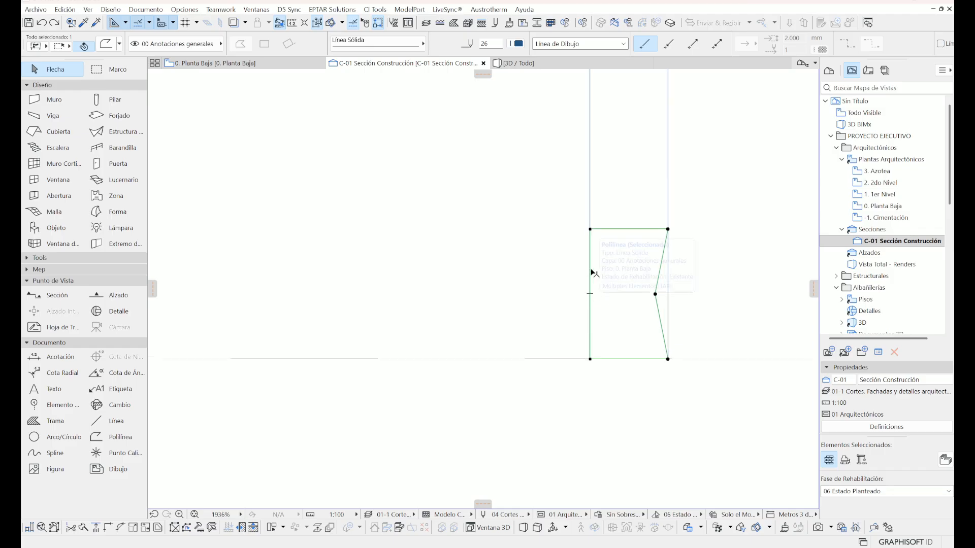
click(589, 229)
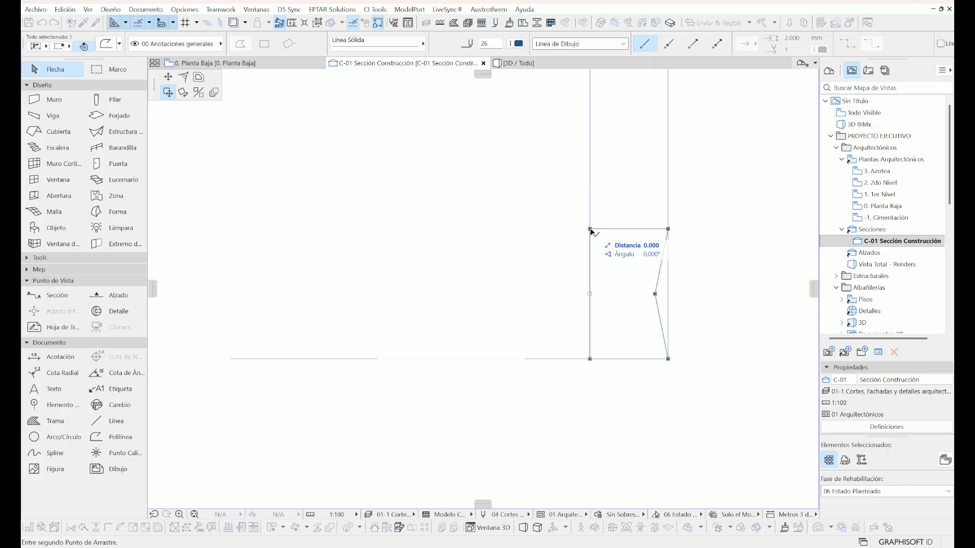
click(213, 92)
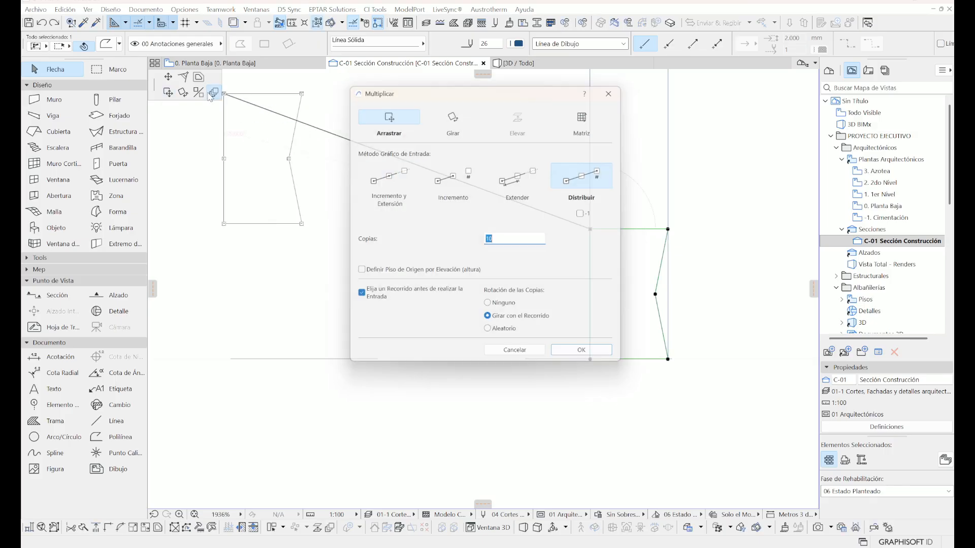
click(584, 359)
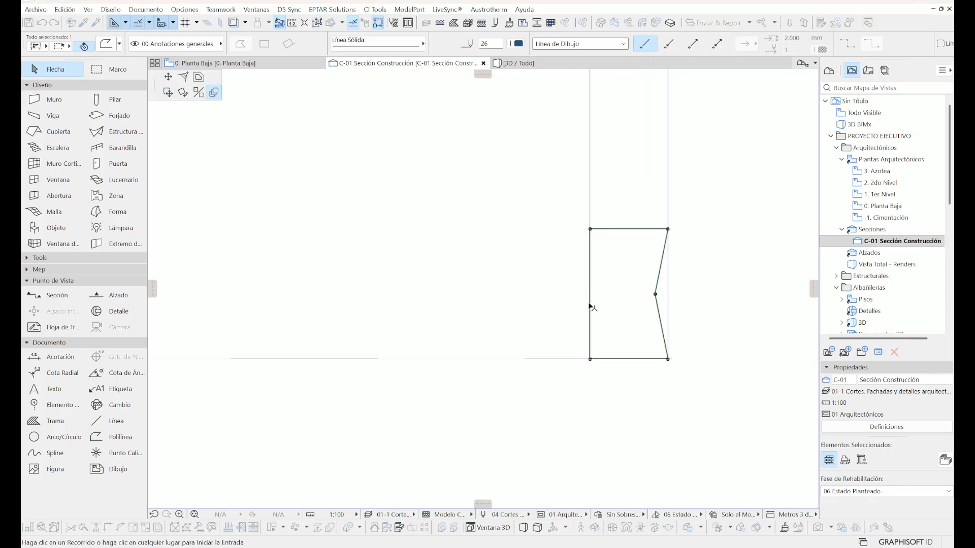
click(590, 303)
click(589, 294)
Distribute the copies along the inner guide line up to near its free end, over a distance of about 10.2.
scroll(590, 263, down, 10)
middle_drag(558, 75, 708, 264)
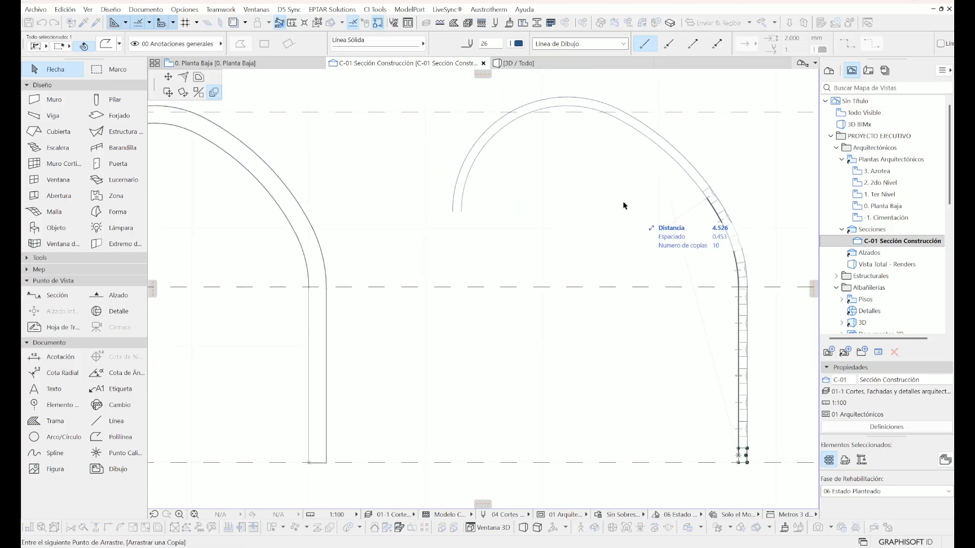
scroll(463, 208, up, 10)
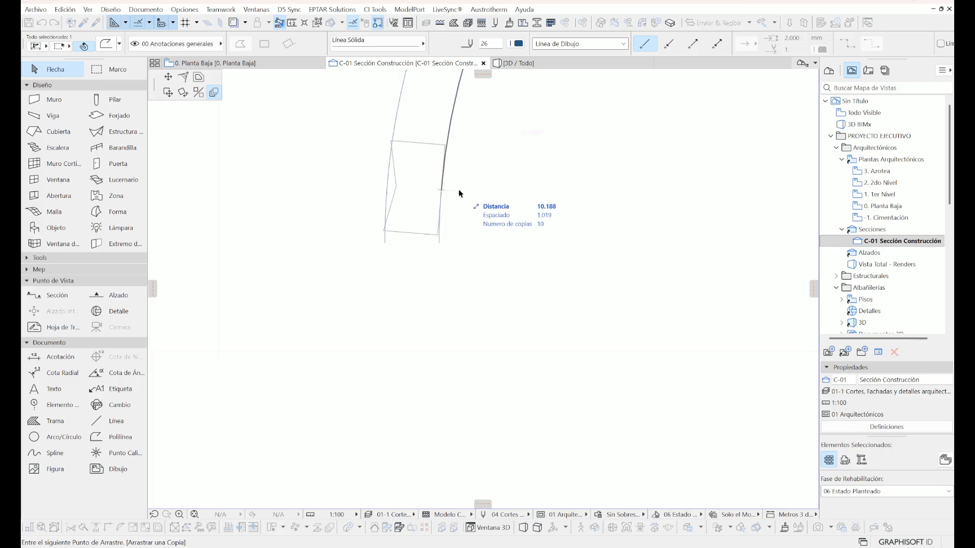
scroll(461, 201, down, 2)
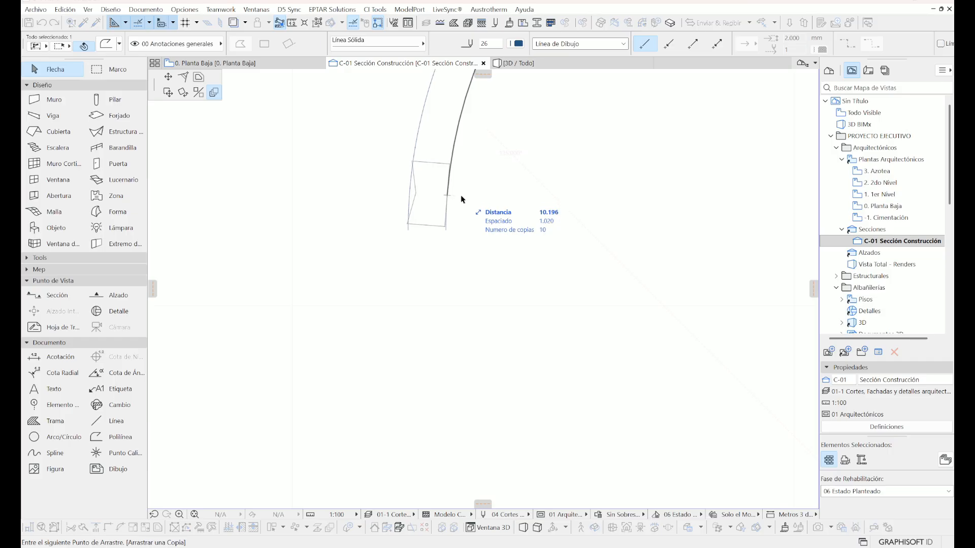
click(461, 195)
scroll(505, 337, down, 3)
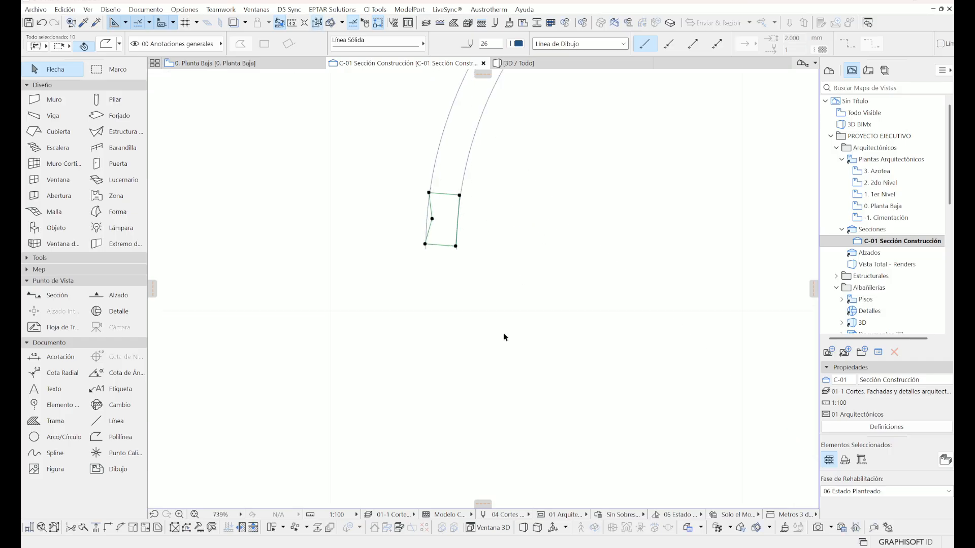
Examine how the copied notched pieces fit between the two guide lines along the arch and at its free end.
scroll(565, 184, up, 12)
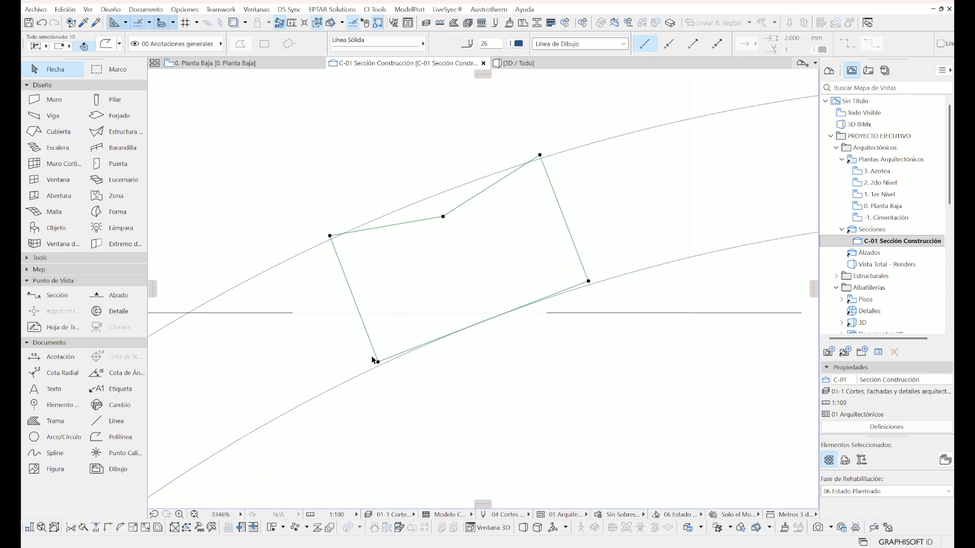
scroll(457, 222, down, 7)
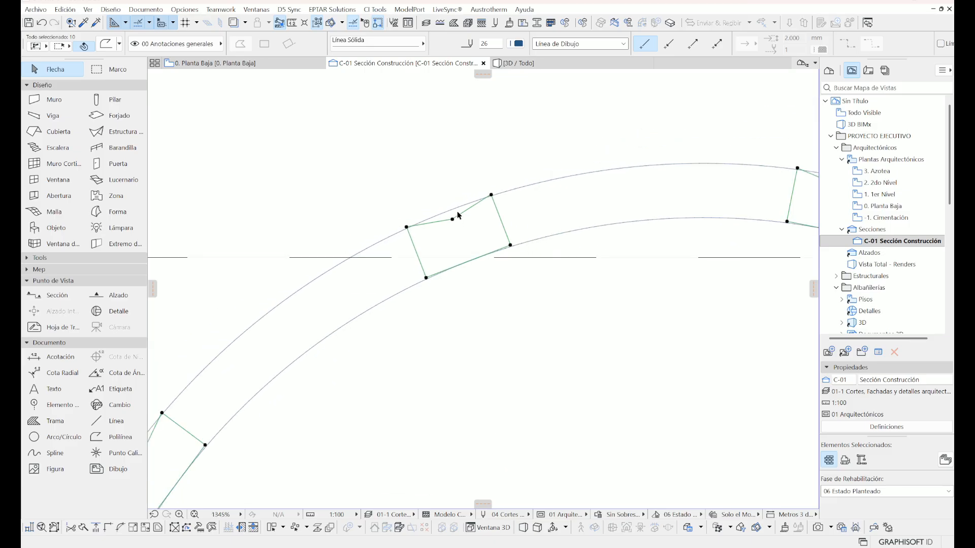
scroll(634, 198, up, 6)
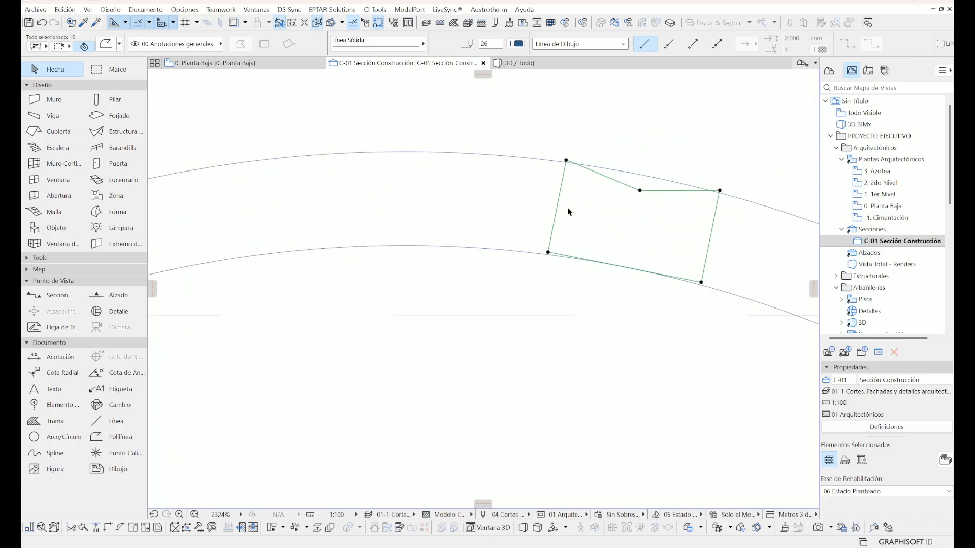
scroll(391, 135, down, 7)
scroll(553, 180, down, 6)
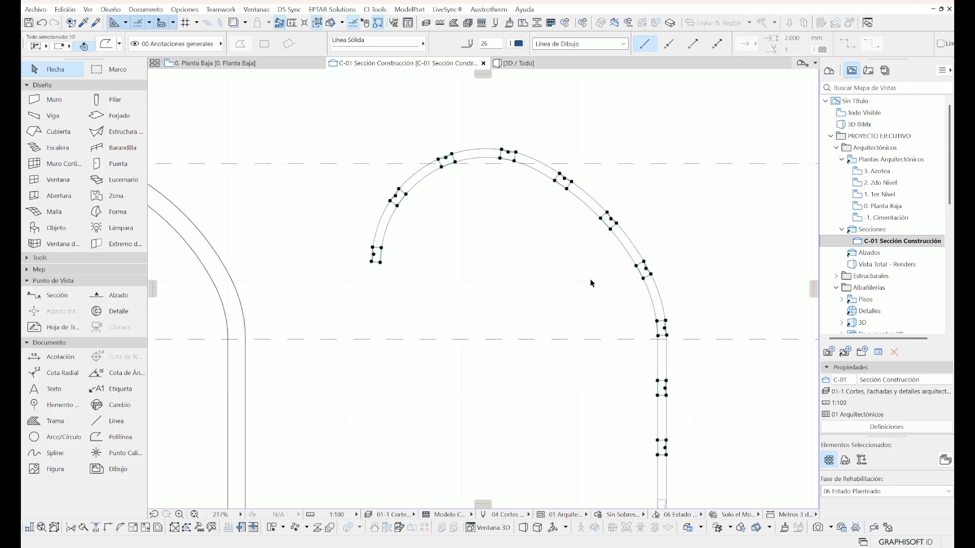
scroll(382, 252, up, 10)
scroll(376, 225, up, 4)
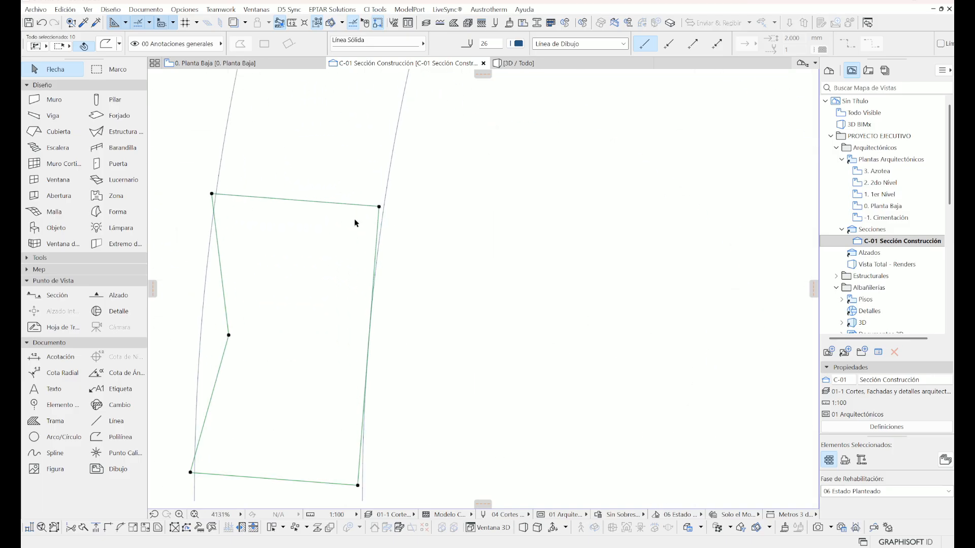
Move the upper inner corner node of the piece at the arch's free end onto the inner guide line.
click(384, 205)
click(169, 76)
click(389, 204)
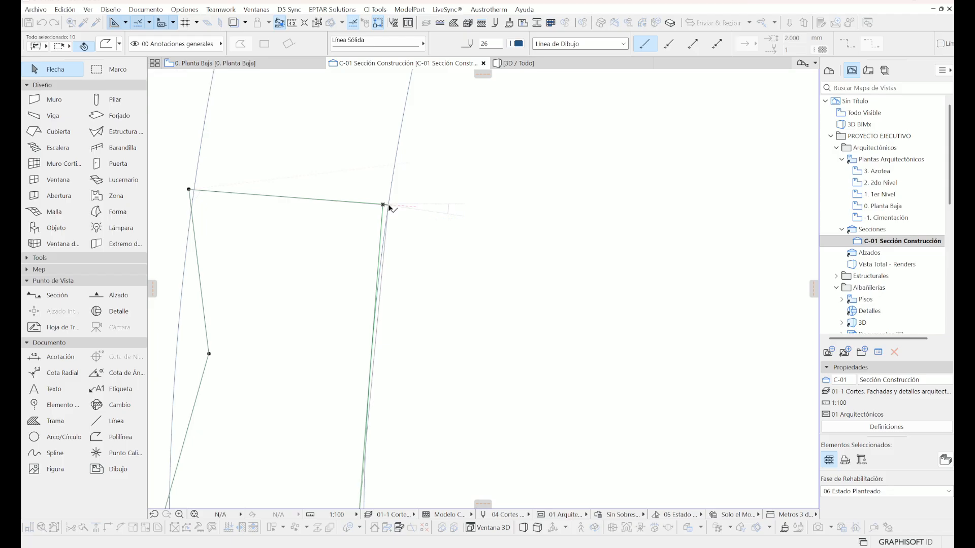
scroll(449, 175, down, 3)
scroll(415, 304, up, 5)
Try to move the same end piece's lower inner corner node onto the inner guide line, and undo the edit.
click(419, 254)
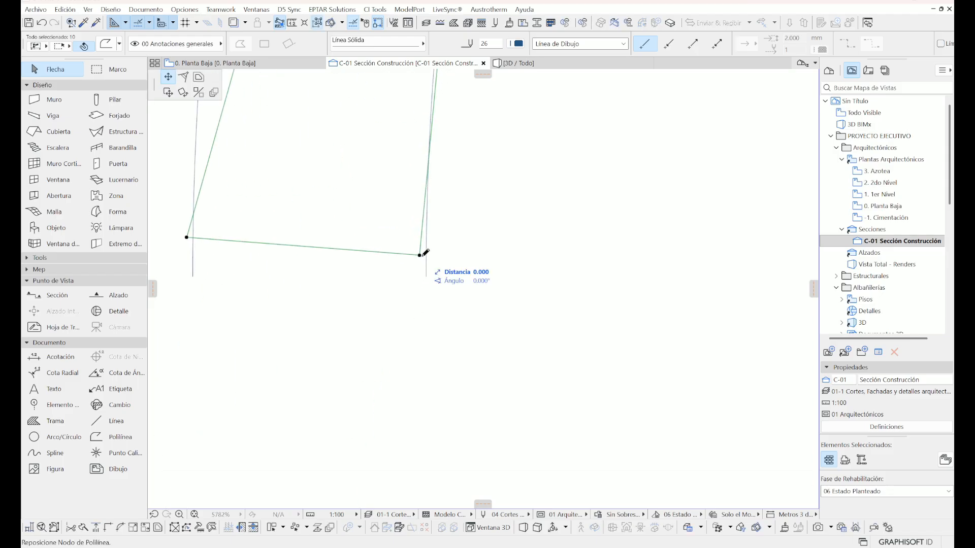
click(426, 255)
scroll(432, 280, down, 3)
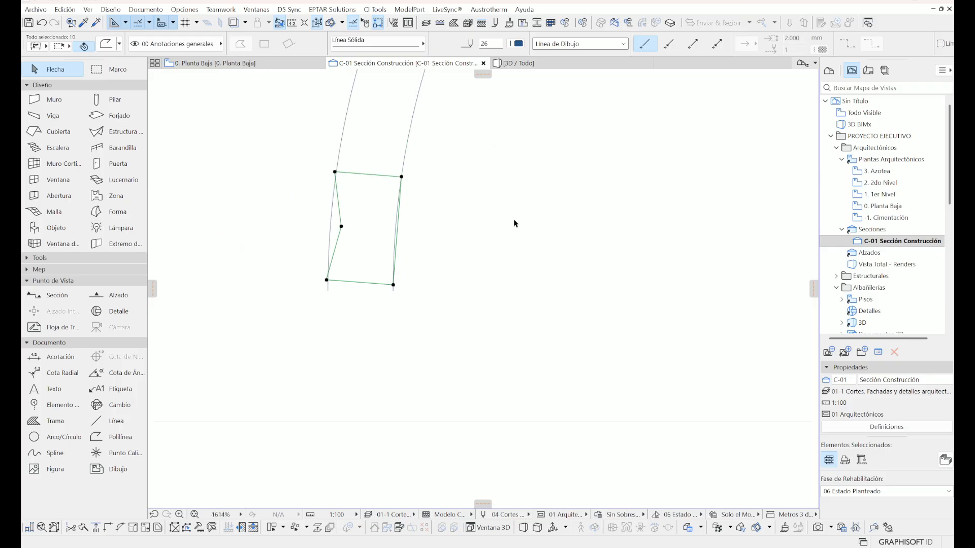
scroll(406, 299, down, 2)
scroll(359, 266, up, 3)
scroll(349, 270, down, 3)
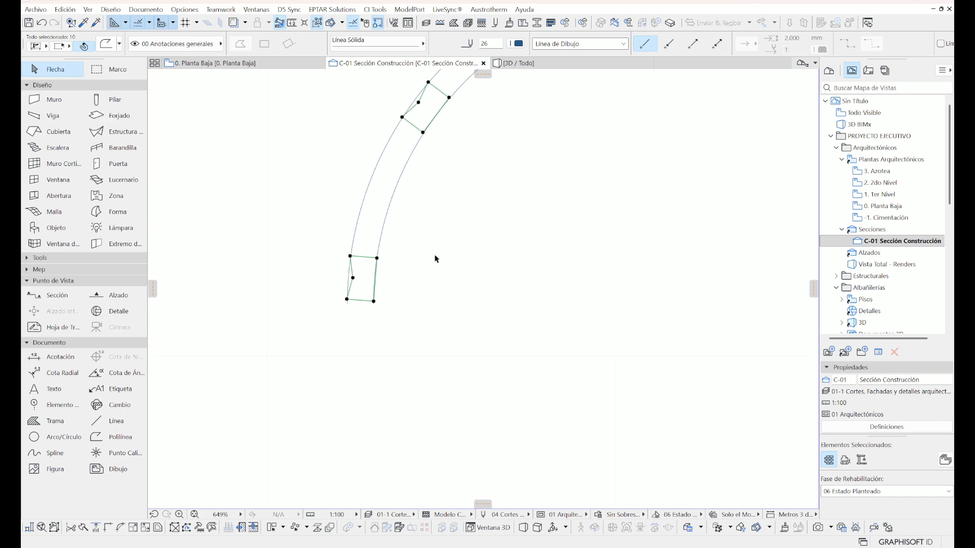
key(ctrl+z)
scroll(376, 273, up, 4)
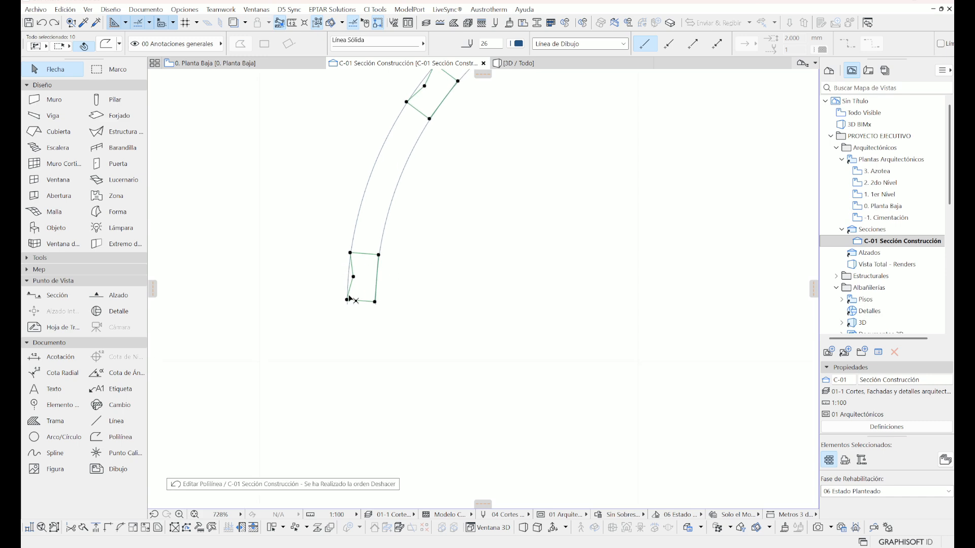
Check how the free-end piece fits the two guide lines and undo the distribution of the notched copies.
scroll(414, 378, down, 2)
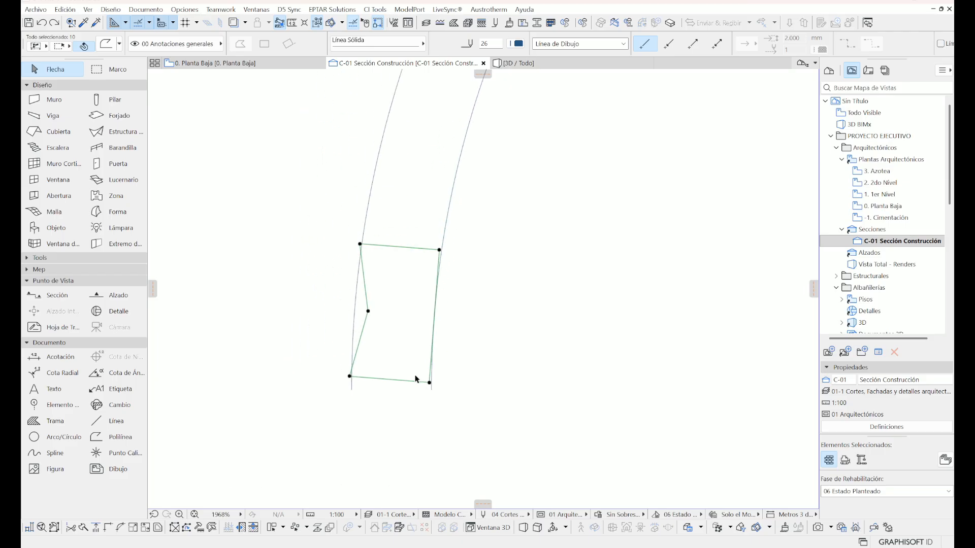
scroll(438, 311, up, 2)
scroll(430, 359, down, 7)
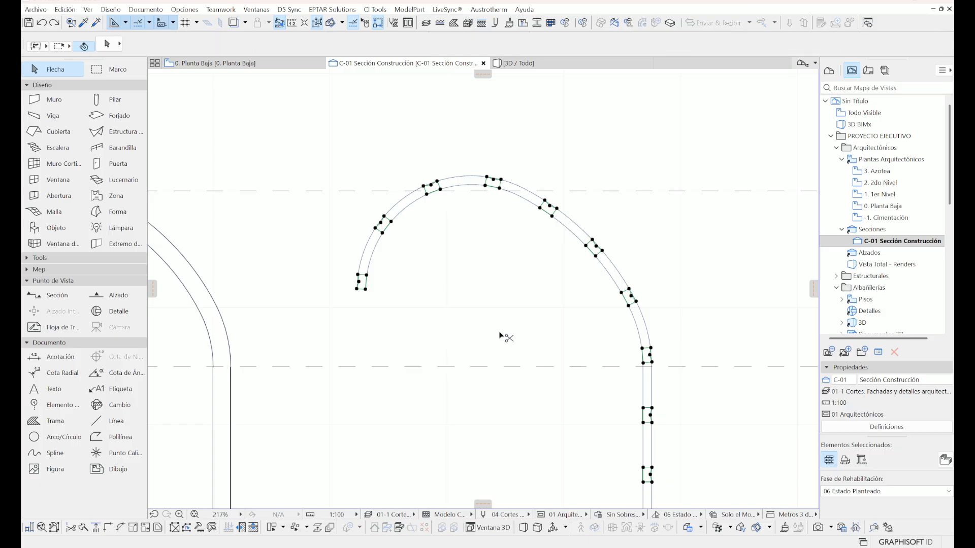
key(ctrl+z)
Offset the base notched piece's straight edge outward, slightly beyond the inner guide line.
scroll(511, 220, up, 2)
scroll(613, 355, up, 5)
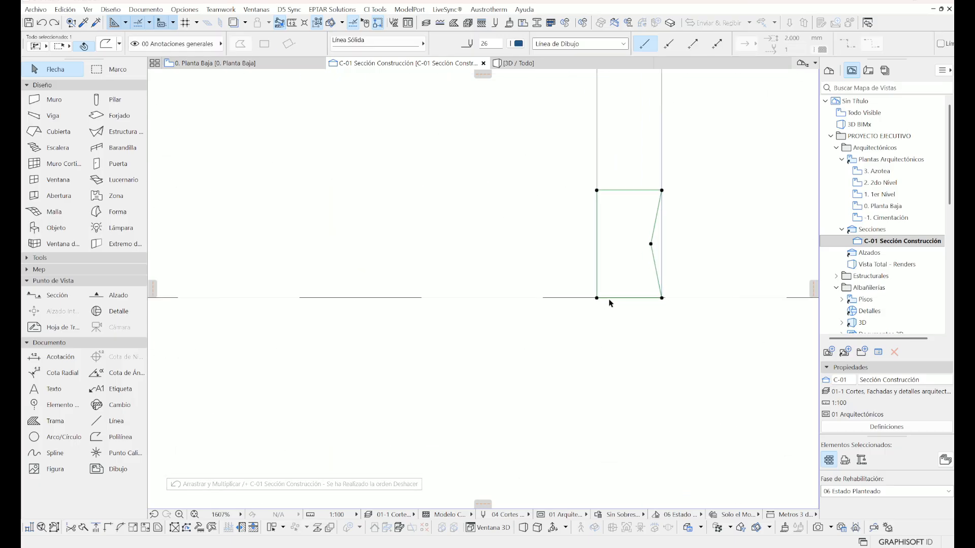
click(588, 274)
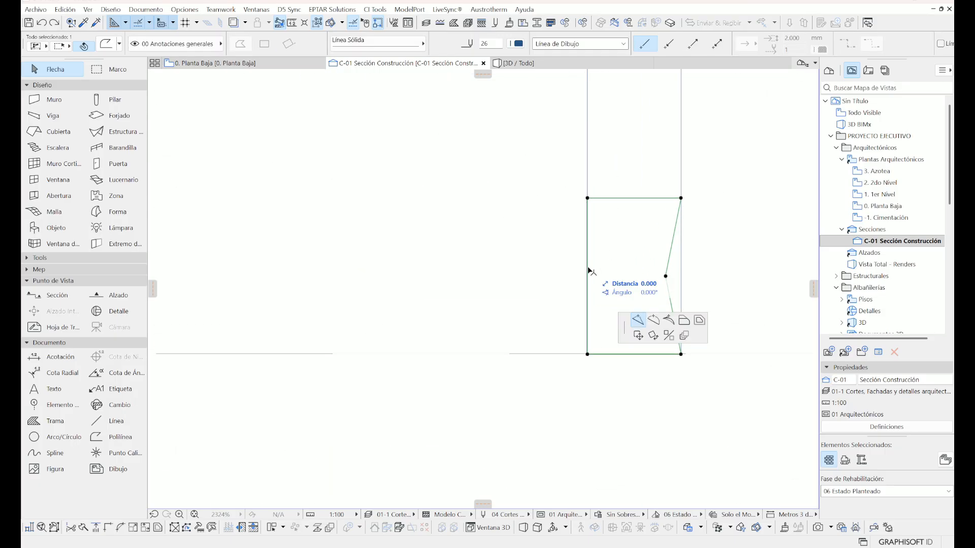
click(683, 321)
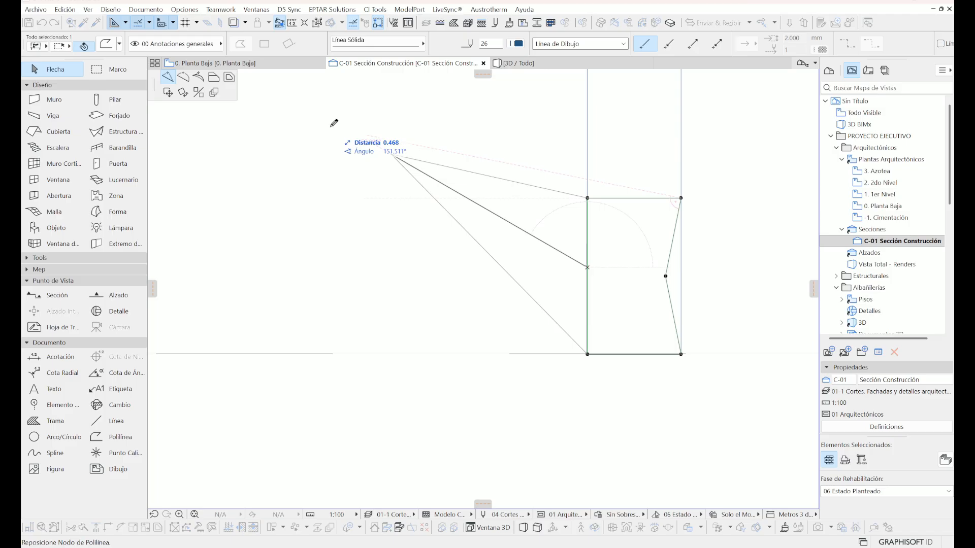
click(569, 274)
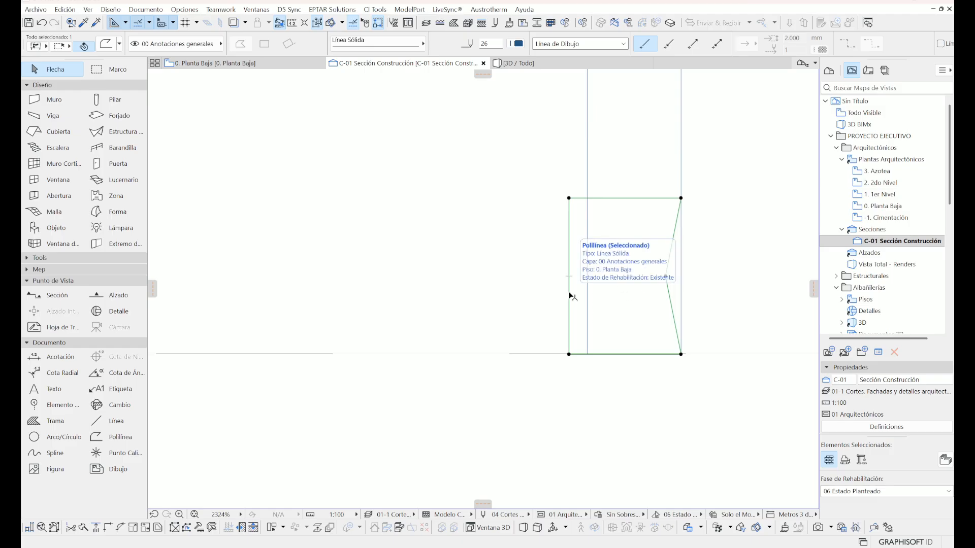
Set up Multiplicar to distribute 10 copies of the widened piece, rotated with the path, using the inner guide line as path.
click(568, 199)
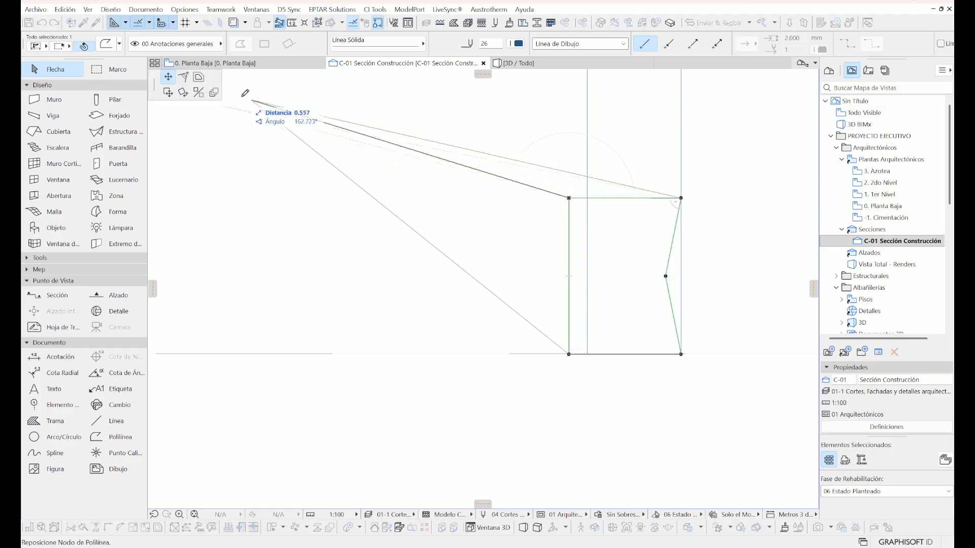
click(213, 93)
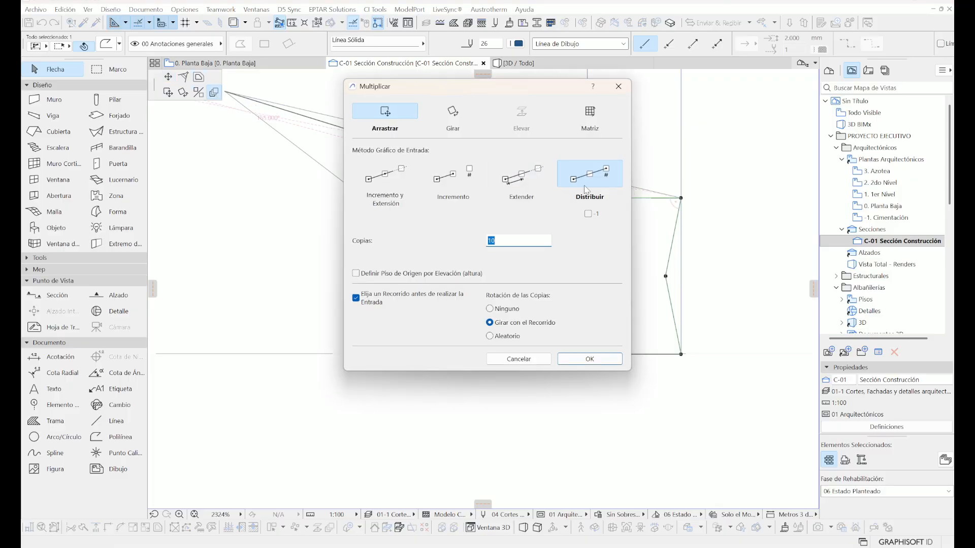
click(601, 359)
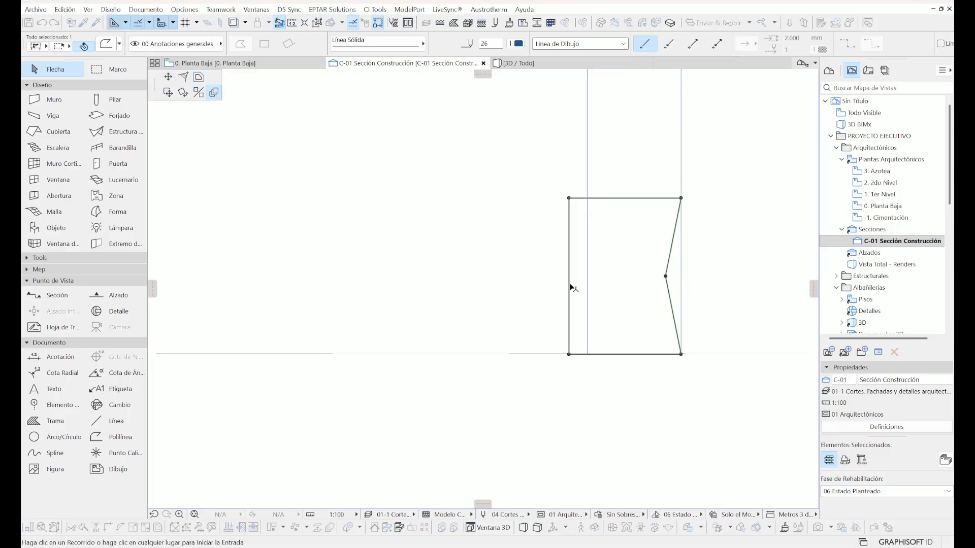
click(587, 181)
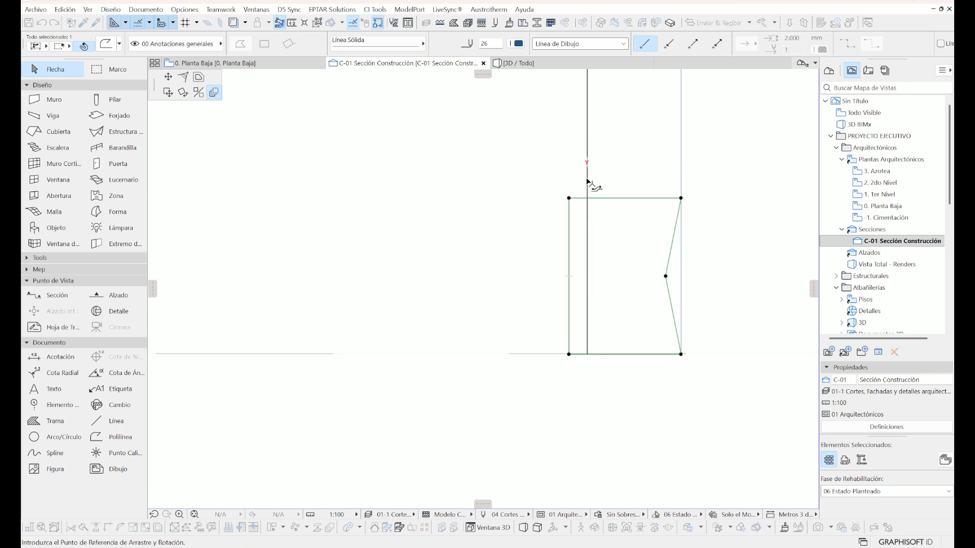
Distribute the copies from the midpoint of the base piece's straight edge up to the arch's free end.
click(569, 277)
scroll(593, 224, down, 2)
scroll(592, 224, down, 3)
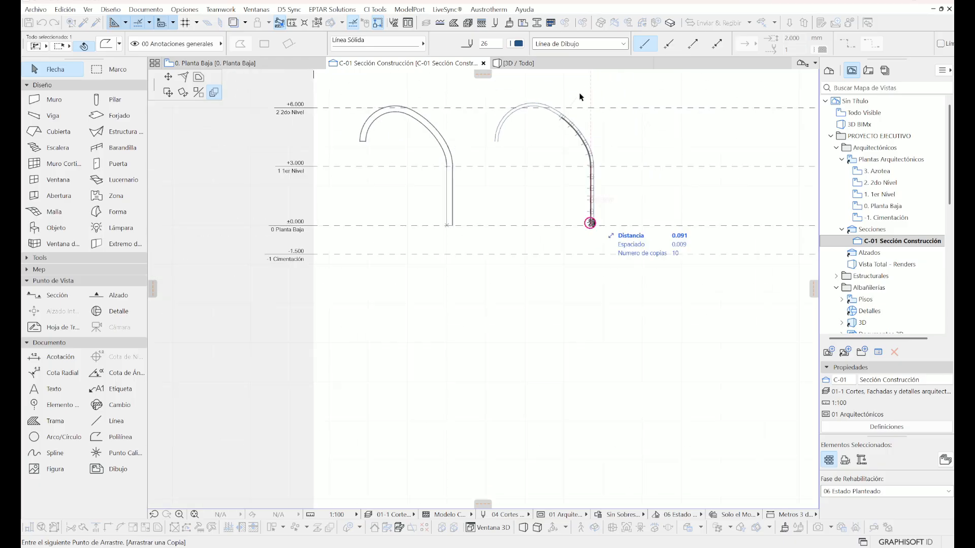
scroll(503, 127, up, 4)
scroll(500, 153, up, 3)
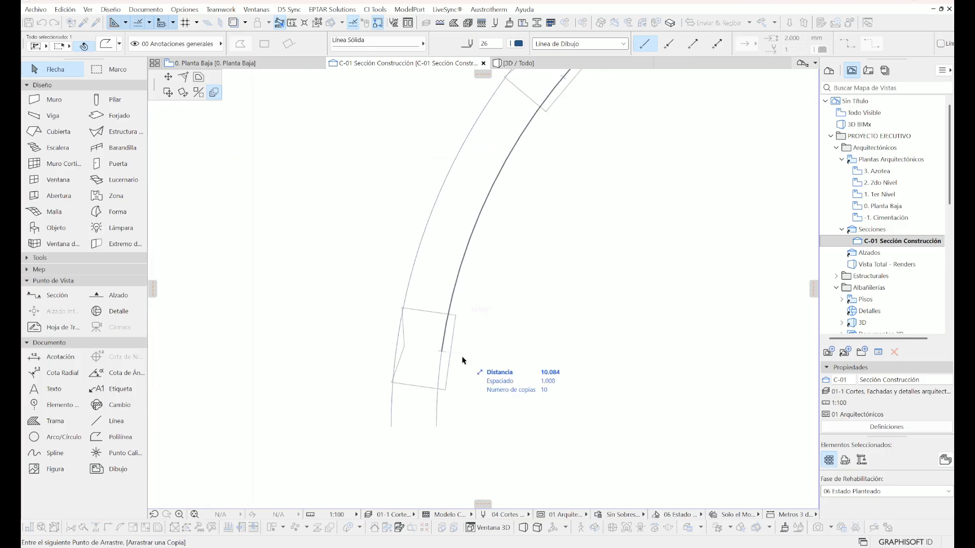
click(461, 389)
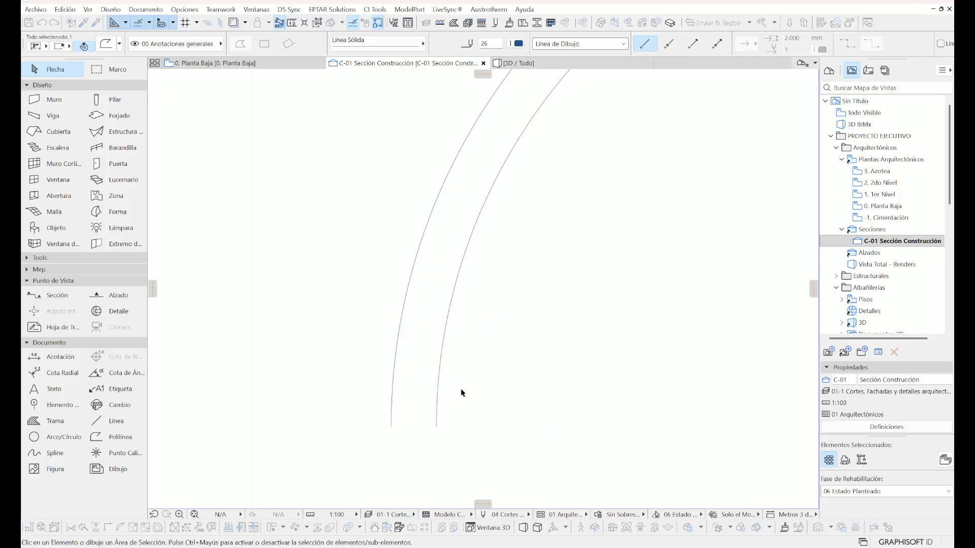
scroll(426, 312, down, 4)
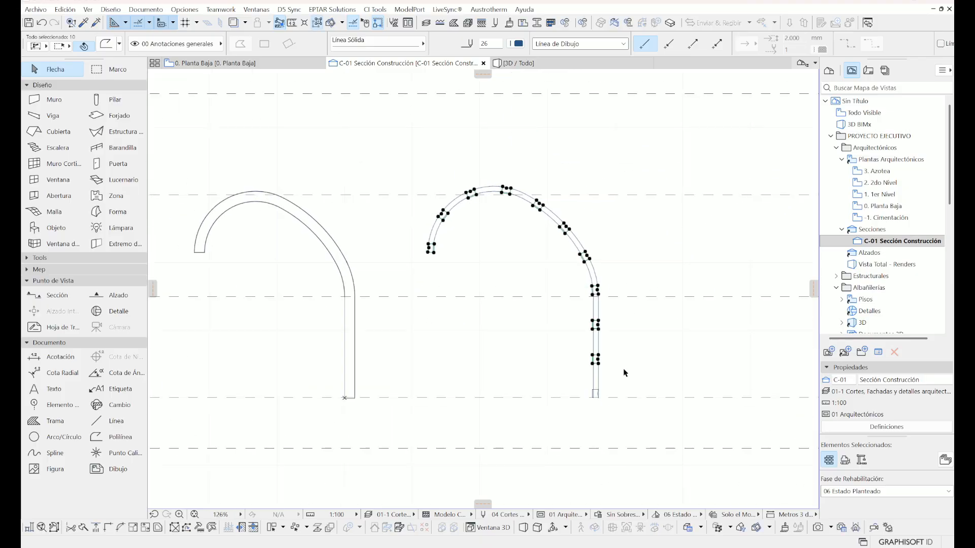
Add the base piece and both guide lines to the selection of distributed copies.
scroll(603, 389, up, 3)
shift+click(592, 398)
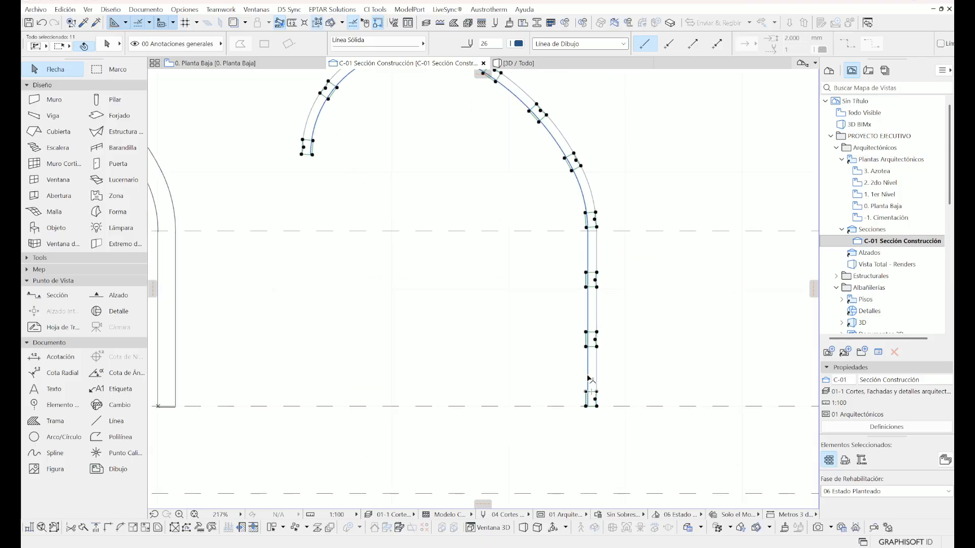
shift+click(589, 378)
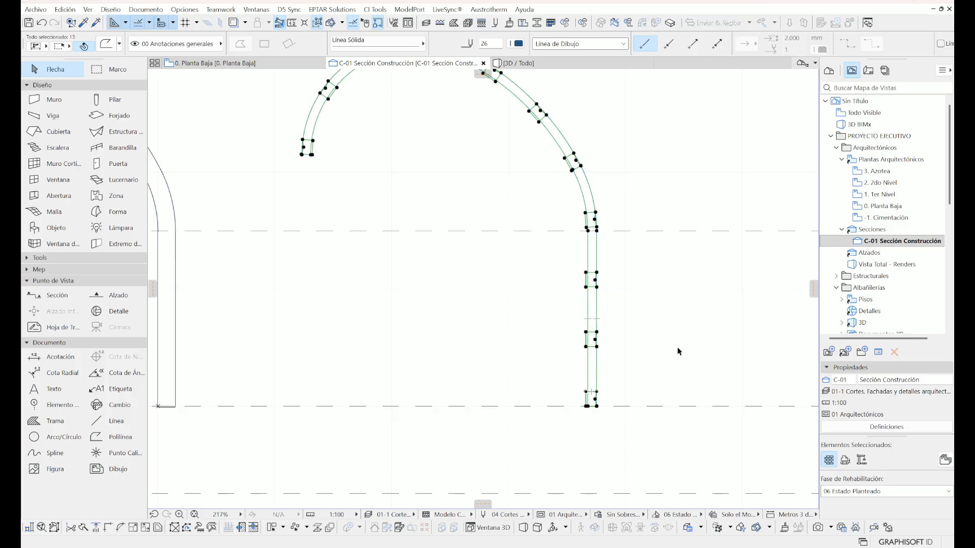
scroll(341, 242, down, 3)
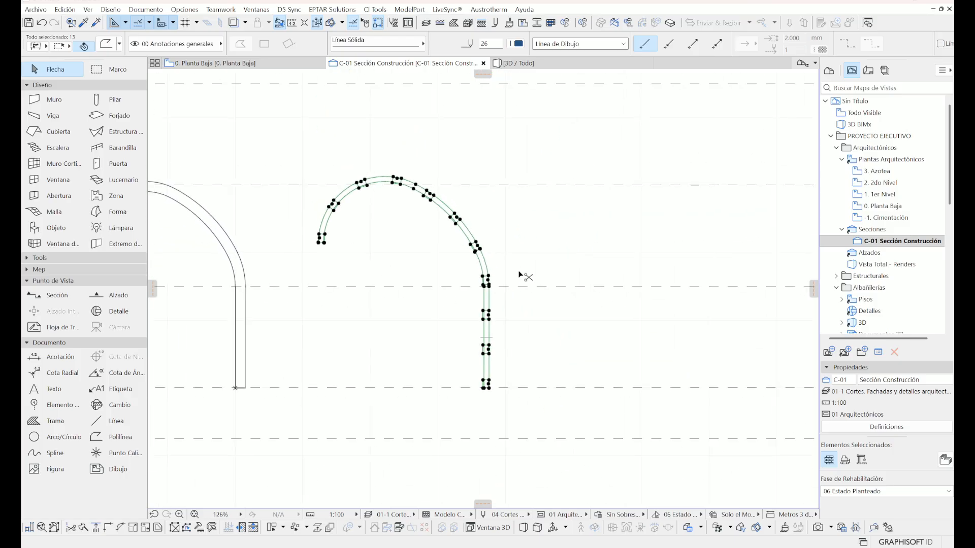
Open a custom profile for editing in the Profile Manager and paste the notched pieces and guide lines into it.
click(537, 22)
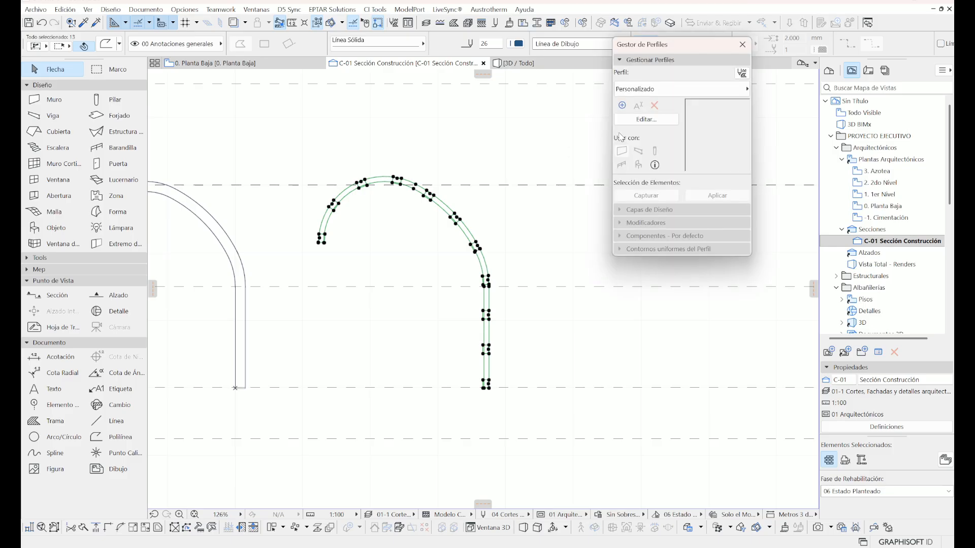
key(ctrl+v)
click(546, 266)
scroll(595, 425, up, 8)
click(477, 429)
scroll(488, 409, down, 8)
click(389, 302)
scroll(387, 306, up, 6)
scroll(403, 281, down, 3)
middle_drag(403, 280, 470, 343)
click(516, 387)
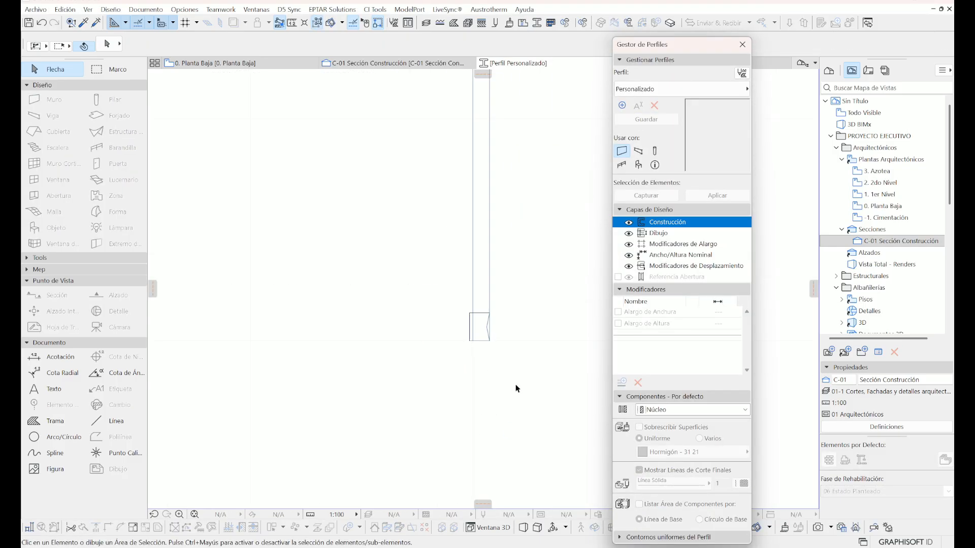
Fill every notched piece along the arch with the Trama tool on the profile's Construcción layer.
key(t)
click(917, 45)
click(804, 72)
click(482, 332)
scroll(482, 334, up, 6)
scroll(463, 257, down, 6)
click(468, 151)
scroll(469, 148, up, 5)
scroll(526, 294, down, 1)
middle_drag(480, 142, 535, 434)
scroll(488, 236, down, 3)
middle_drag(461, 236, 520, 350)
click(526, 308)
click(413, 149)
middle_drag(333, 124, 599, 356)
click(530, 249)
click(367, 179)
middle_drag(224, 203, 477, 210)
click(412, 194)
middle_drag(304, 295, 501, 115)
click(453, 130)
click(387, 310)
scroll(307, 258, down, 4)
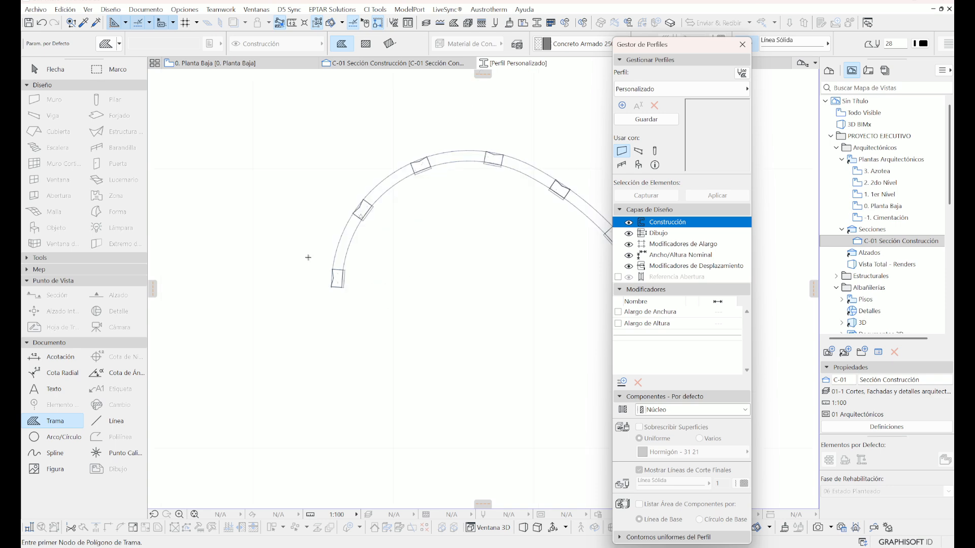
Enable the profile for use with beams, store it as a new profile named Vigas, and close the Profile Manager.
click(66, 72)
click(639, 151)
click(622, 105)
text(Vigas)
click(542, 211)
click(555, 206)
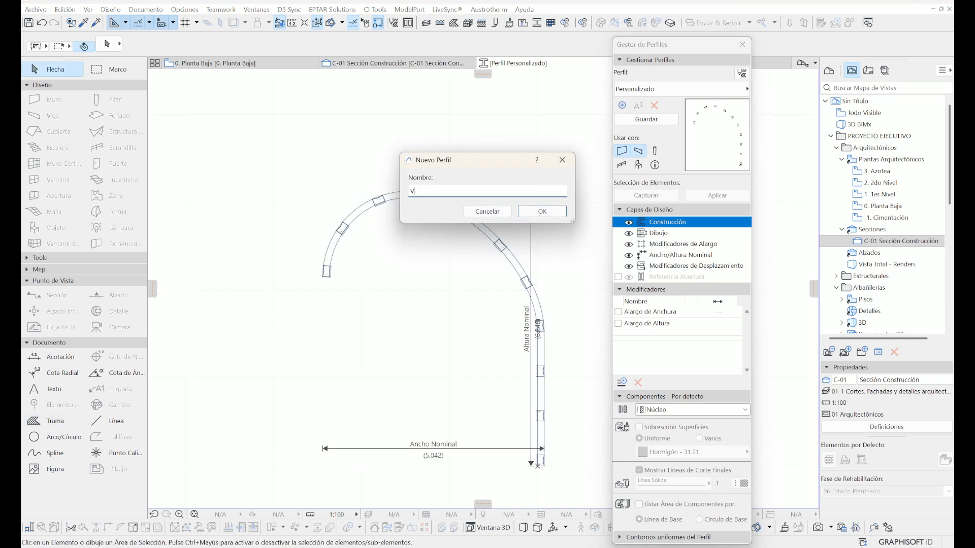
click(542, 211)
click(742, 44)
Draw a full circle near the column end of the beam group in the 0. Planta Baja plan.
click(223, 63)
drag(273, 275, 399, 366)
scroll(414, 316, up, 6)
scroll(441, 322, up, 1)
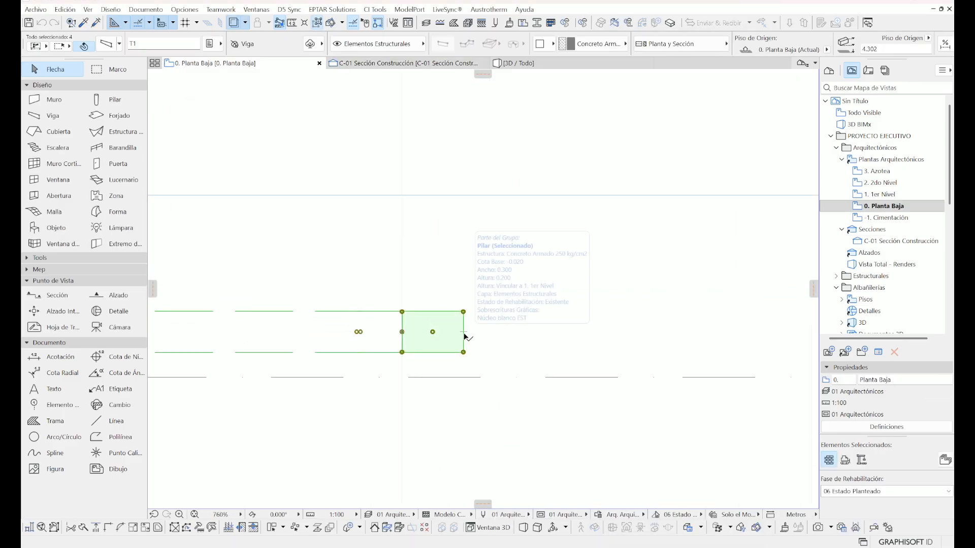
click(450, 281)
scroll(460, 283, down, 5)
click(57, 437)
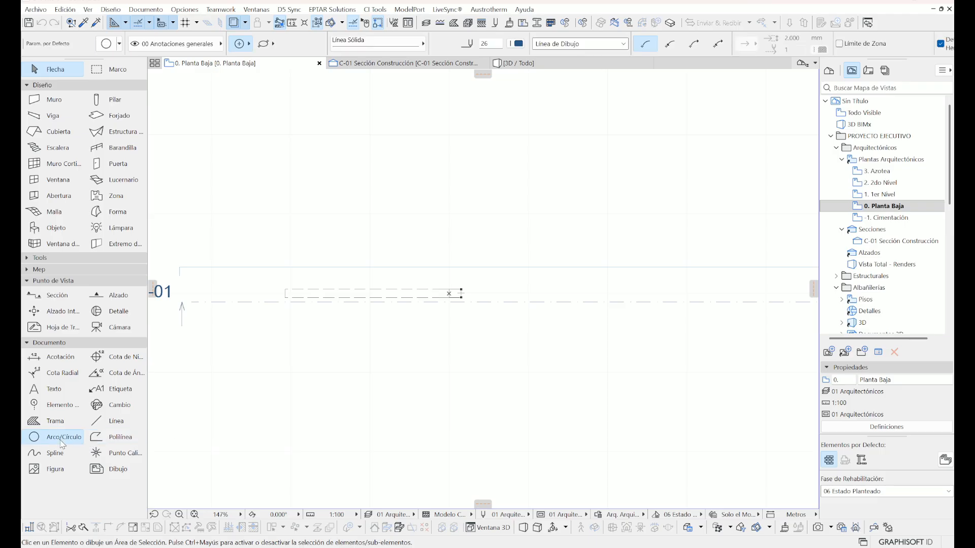
click(563, 417)
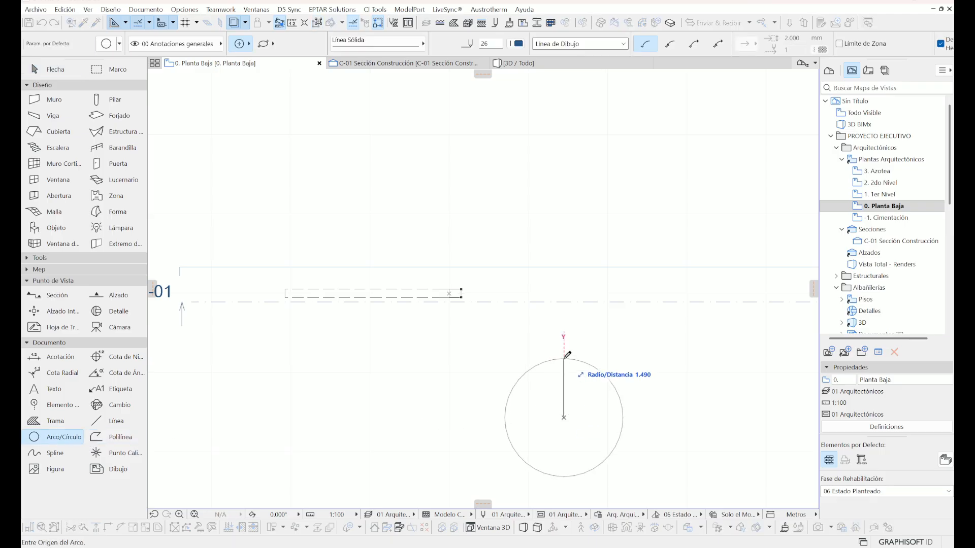
text(2)
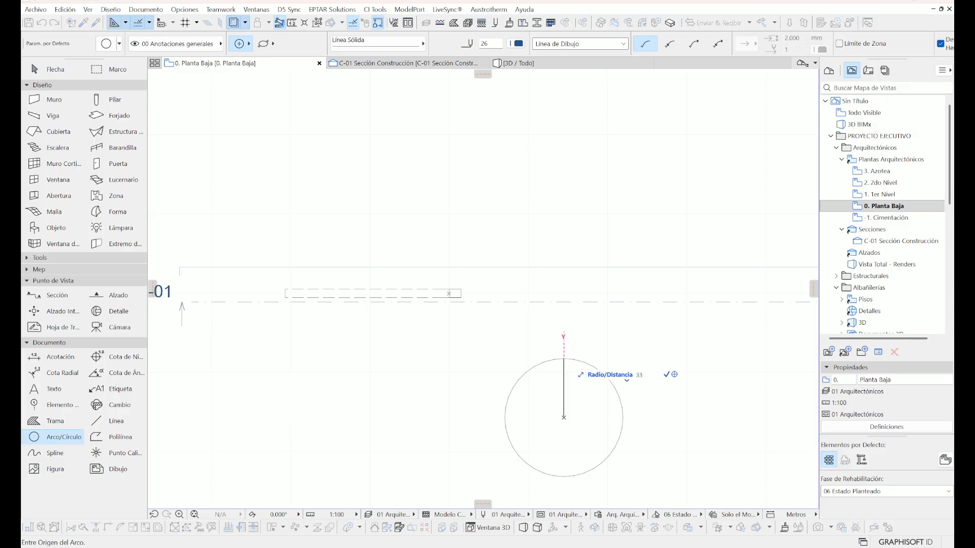
click(565, 279)
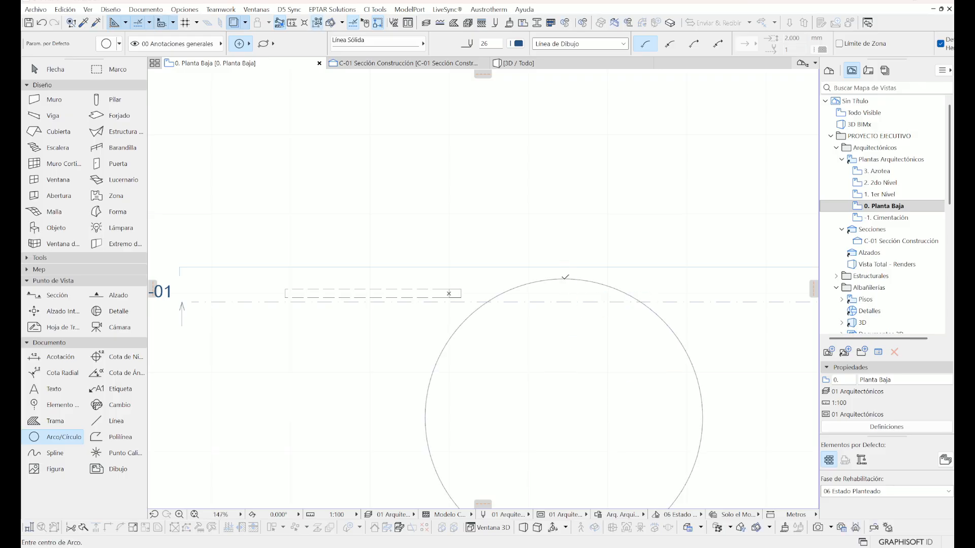
key(Escape)
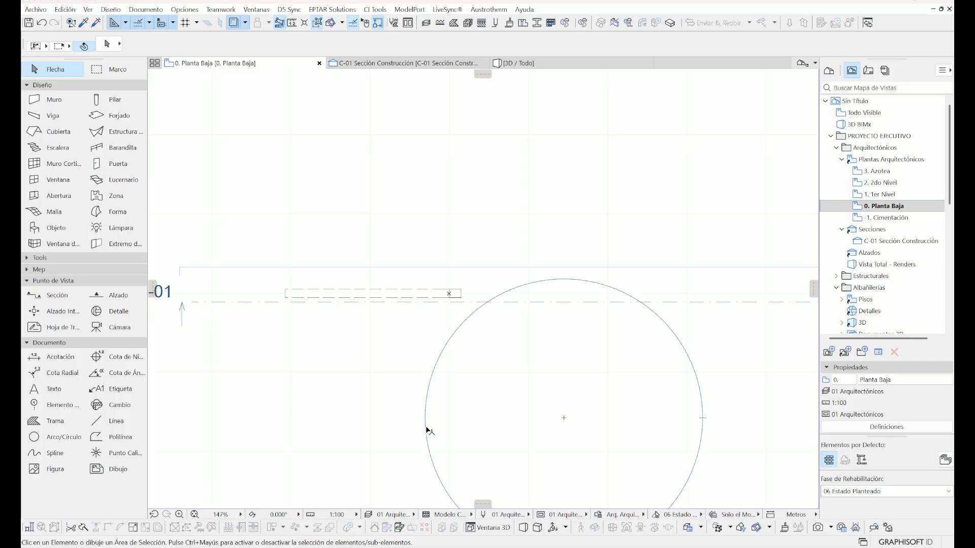
Move the circle so its leftmost point sits on the midpoint of the column's outer face.
click(426, 419)
drag(425, 419, 467, 299)
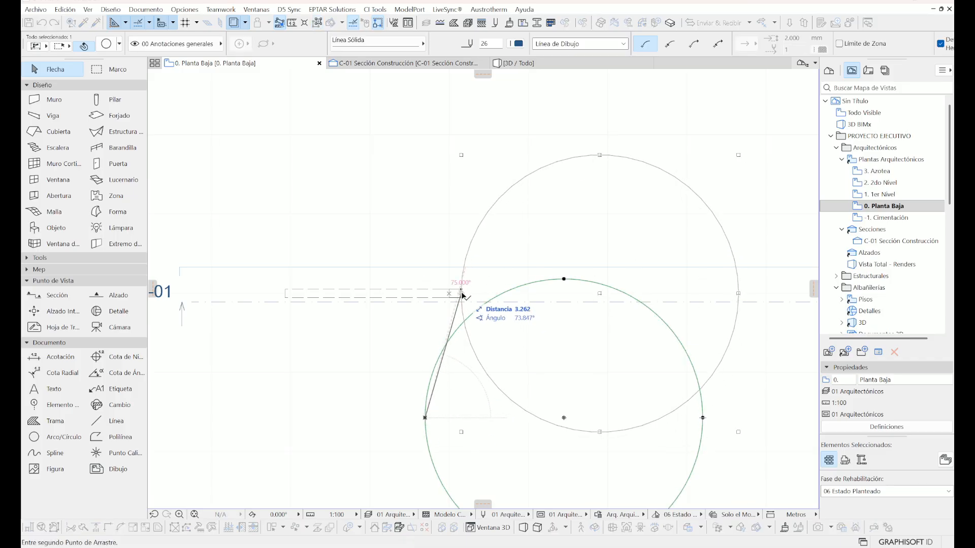
scroll(463, 300, up, 5)
scroll(462, 298, down, 10)
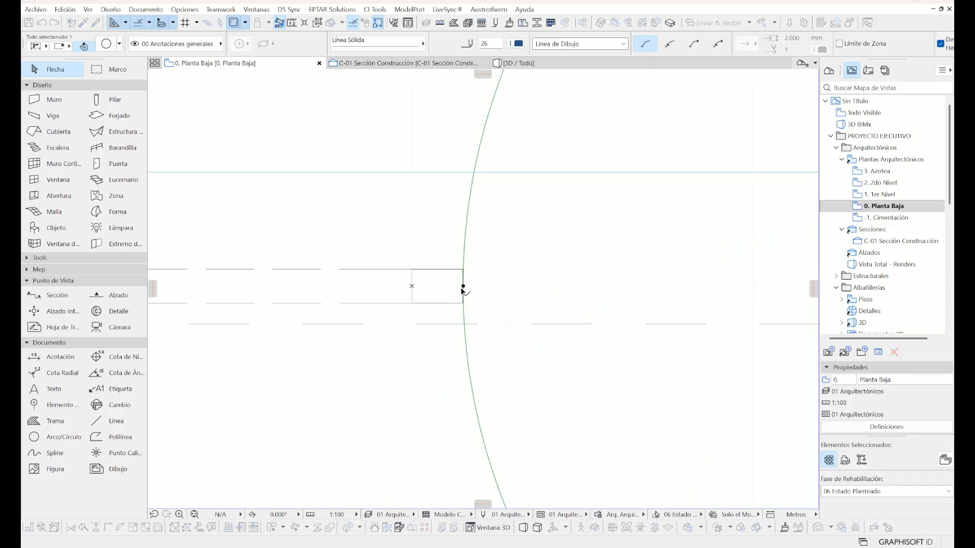
Set up Multiplicar on the beam and column group to rotate along an arc, distributing 7 copies with the -1 option enabled.
click(452, 304)
click(445, 305)
scroll(429, 305, up, 4)
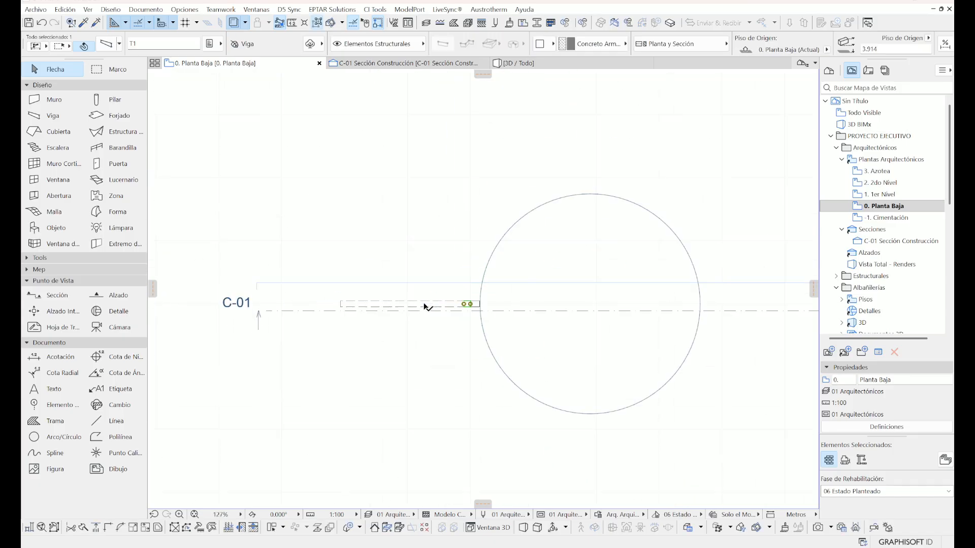
scroll(432, 308, down, 4)
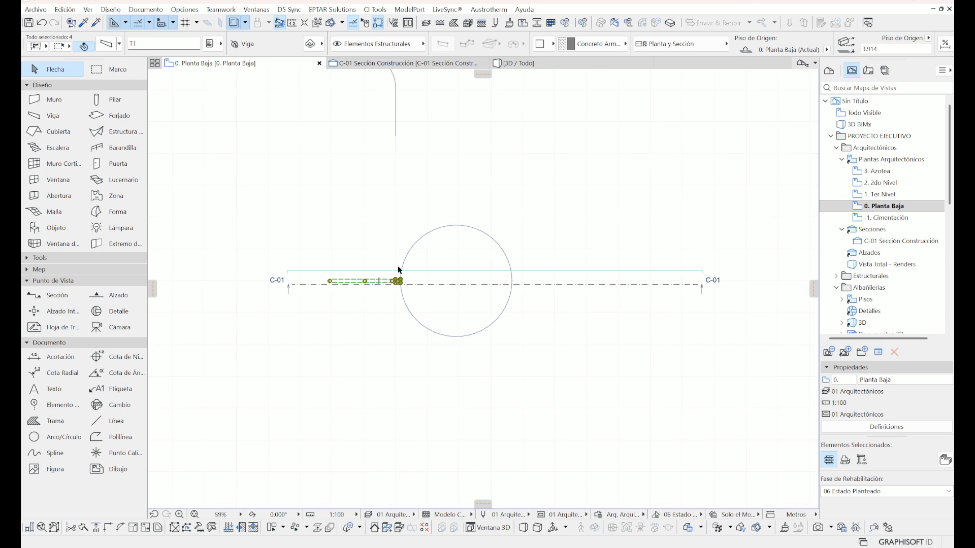
click(401, 282)
click(229, 76)
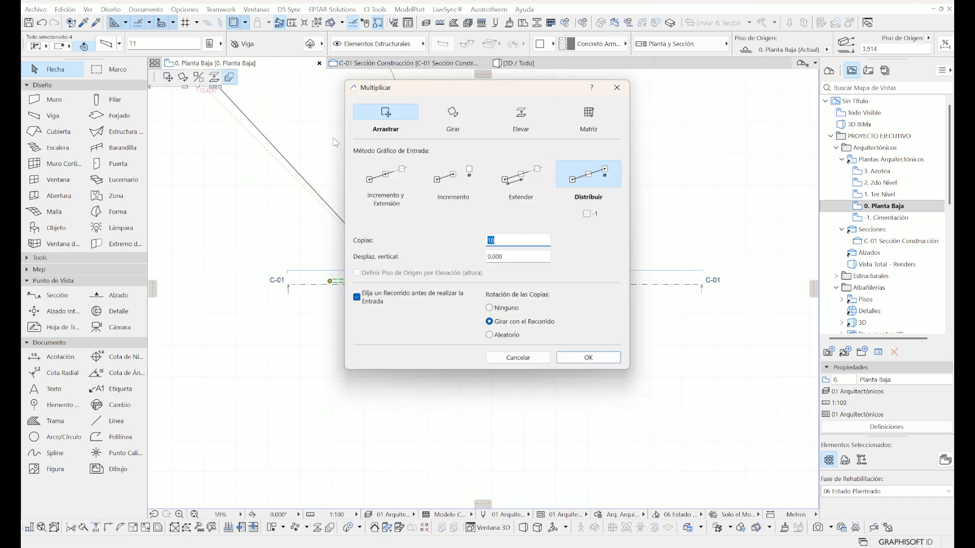
click(453, 111)
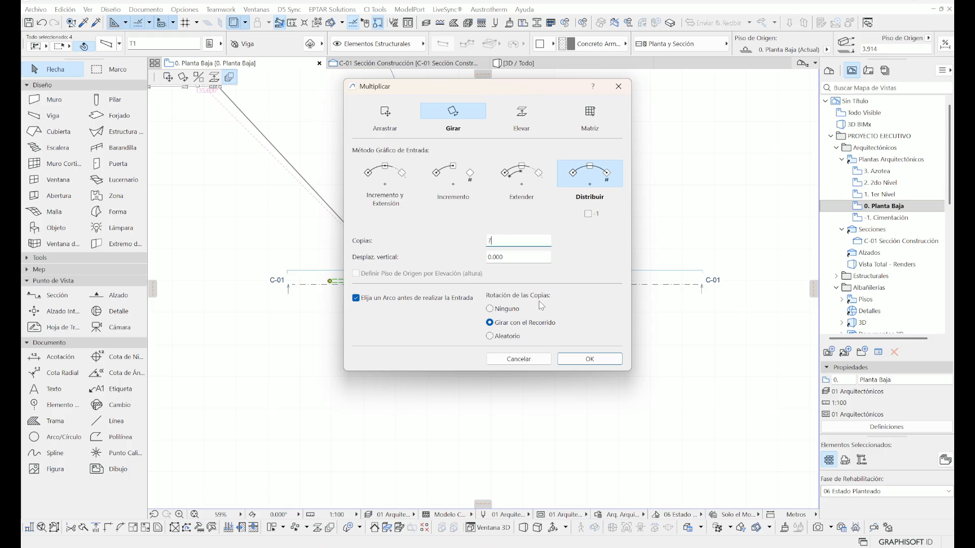
click(588, 214)
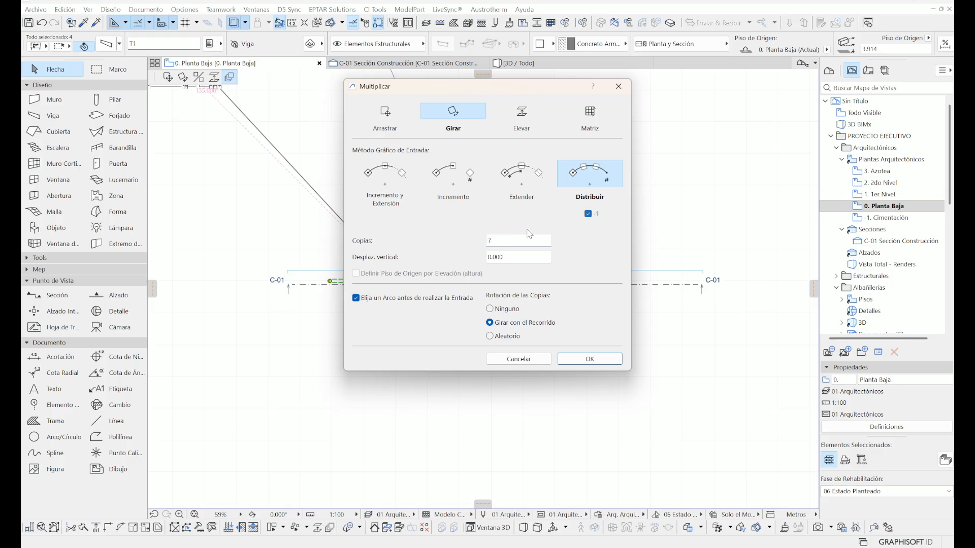
click(579, 359)
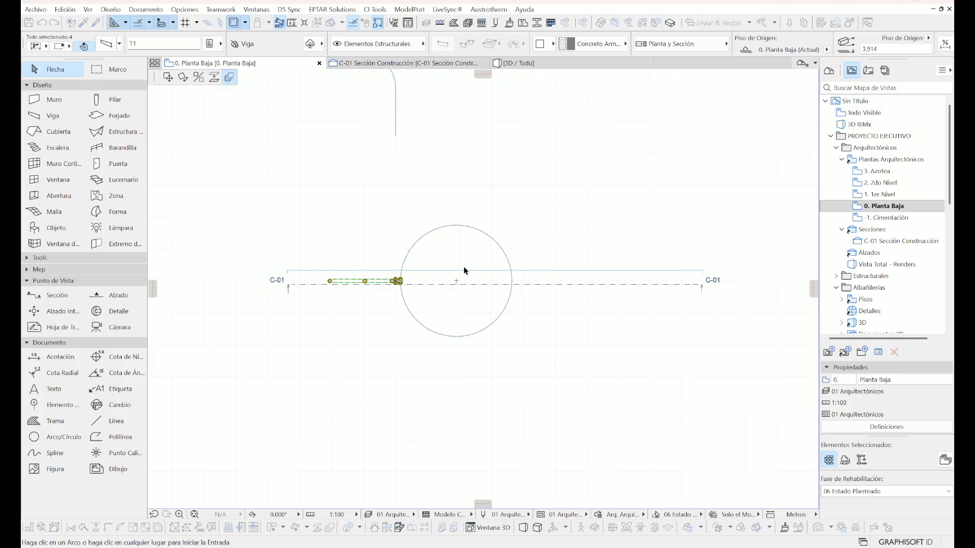
Rotate the copies of the beam and column group a full turn around the circle's centre, starting from the original column's outer face.
click(457, 282)
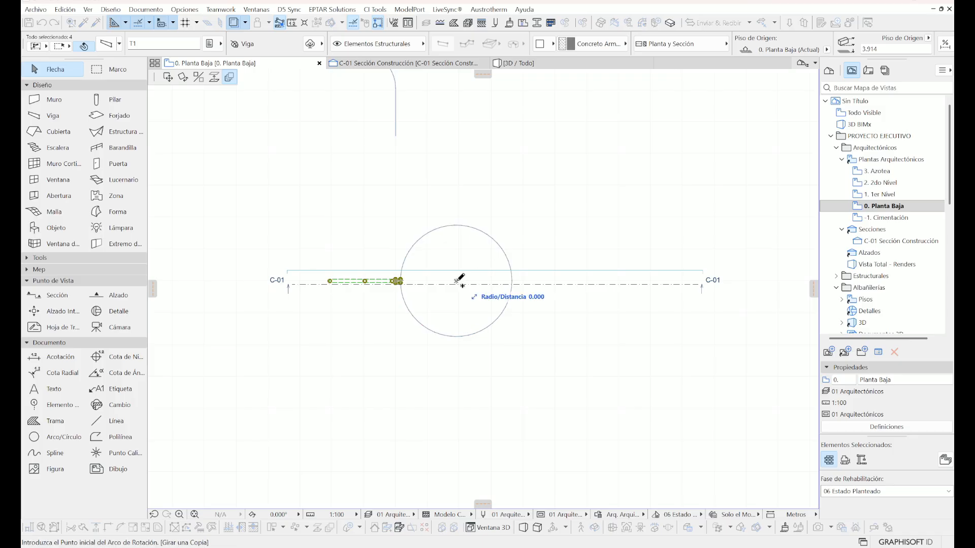
scroll(400, 280, up, 5)
click(399, 281)
scroll(398, 281, down, 5)
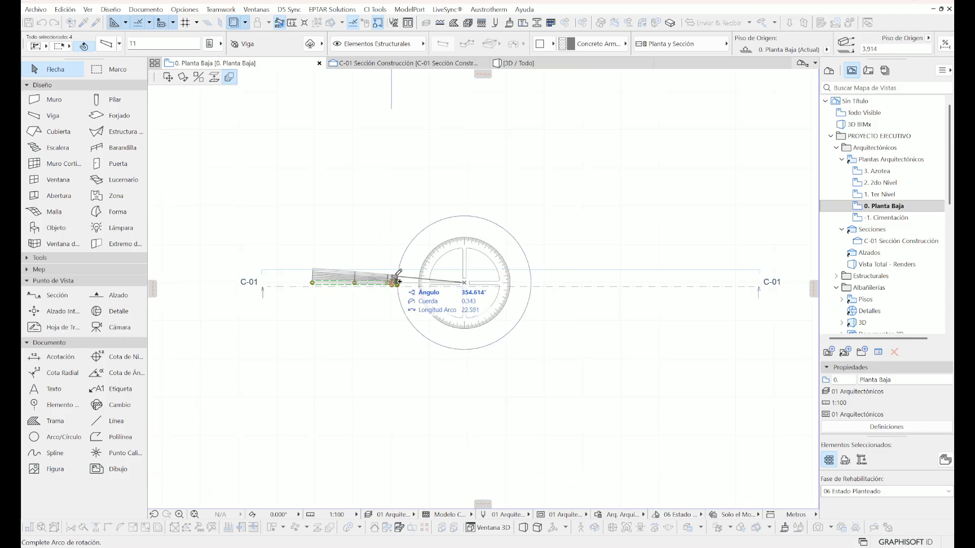
click(396, 283)
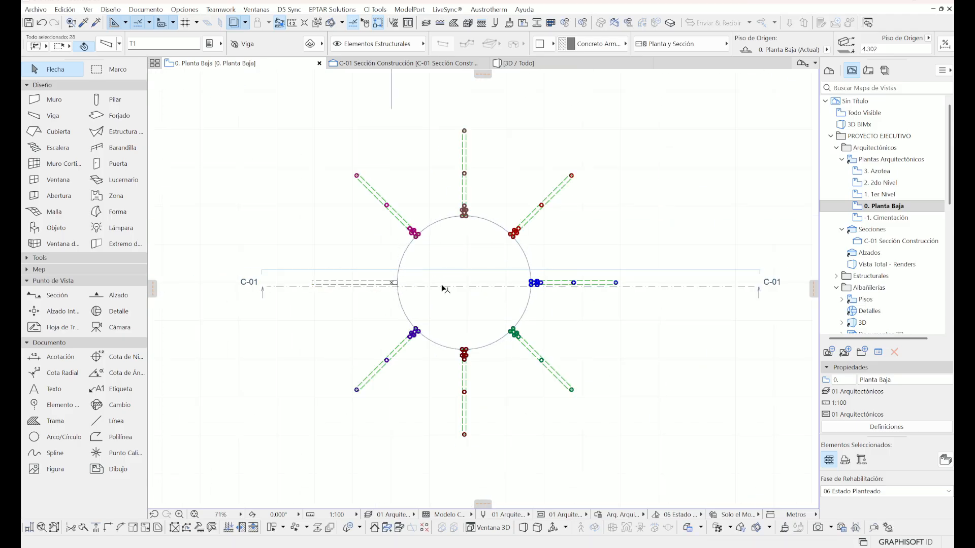
click(350, 232)
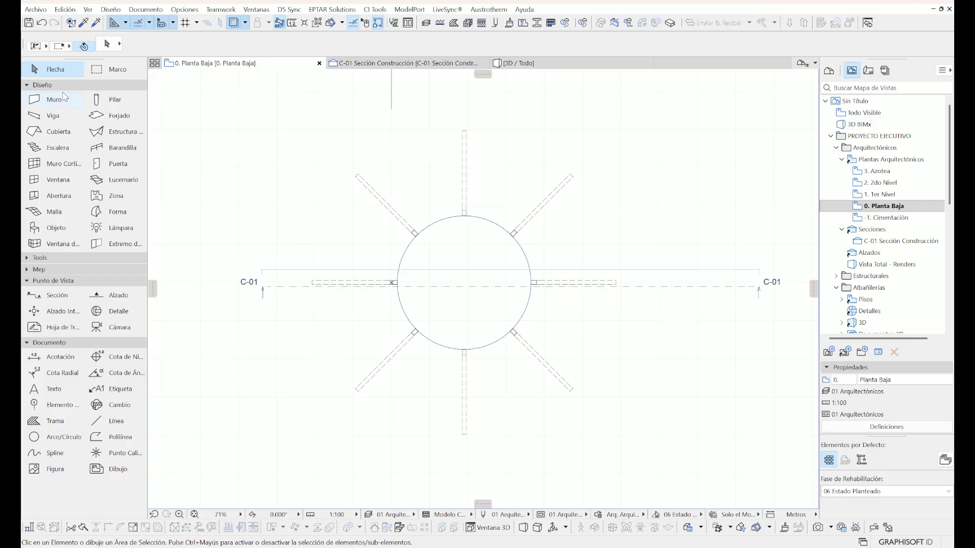
Draw a horizontal complex-profile beam about 14.8 m long across the upper part of the circle.
click(41, 118)
click(544, 44)
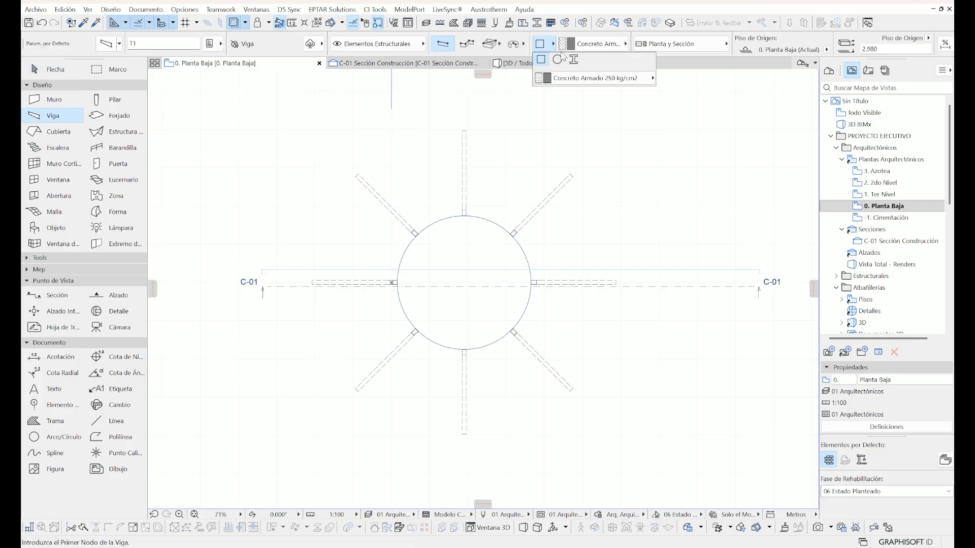
click(579, 45)
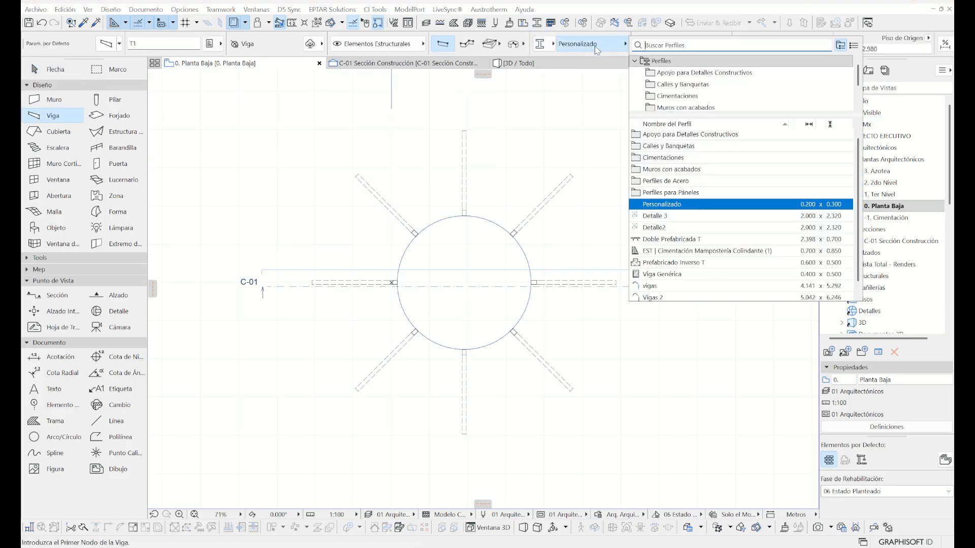
click(467, 256)
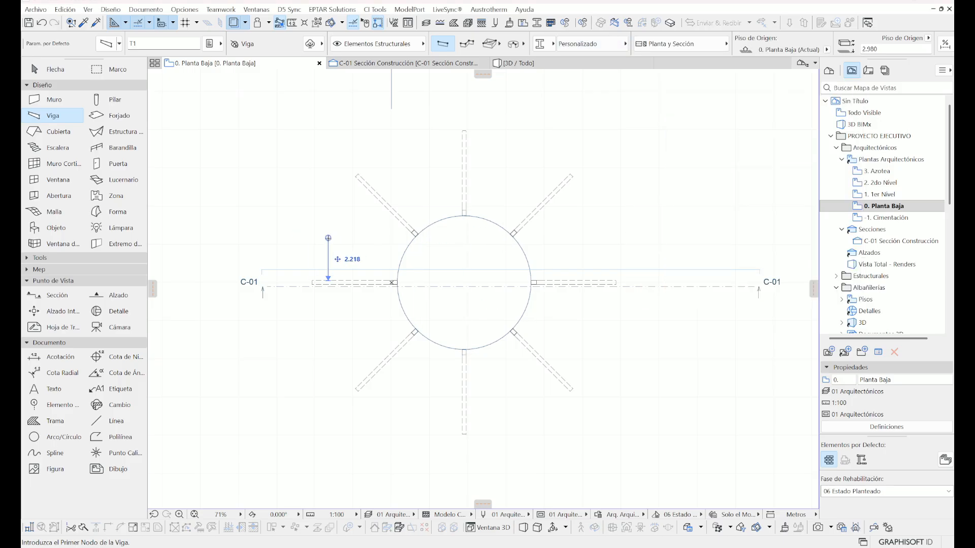
click(304, 227)
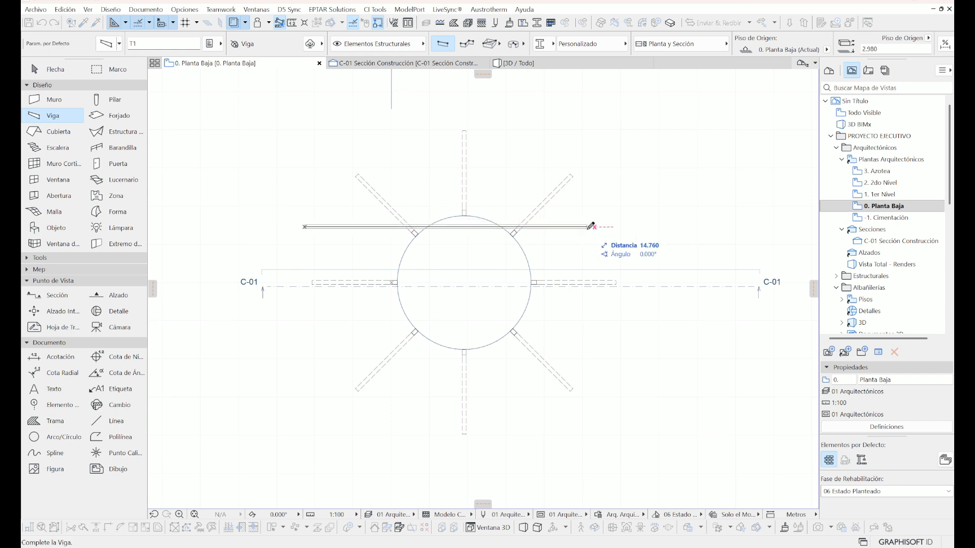
click(589, 227)
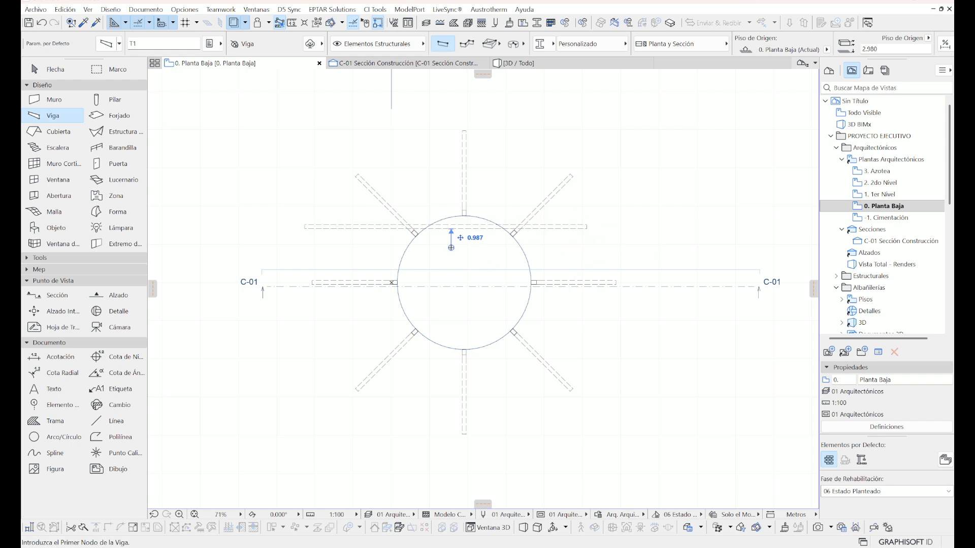
Assign the Vigas 2 profile to the horizontal beam crossing the circle.
click(54, 71)
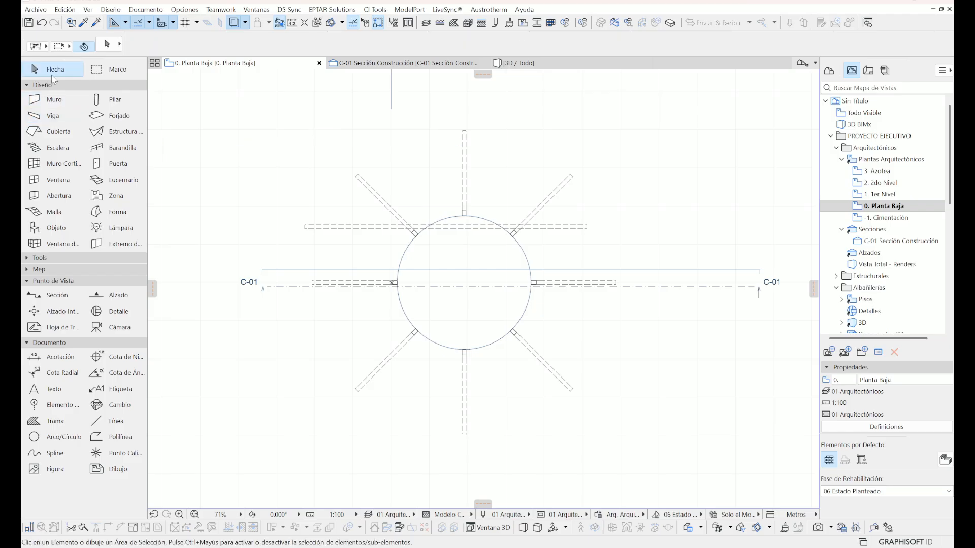
click(459, 229)
click(582, 45)
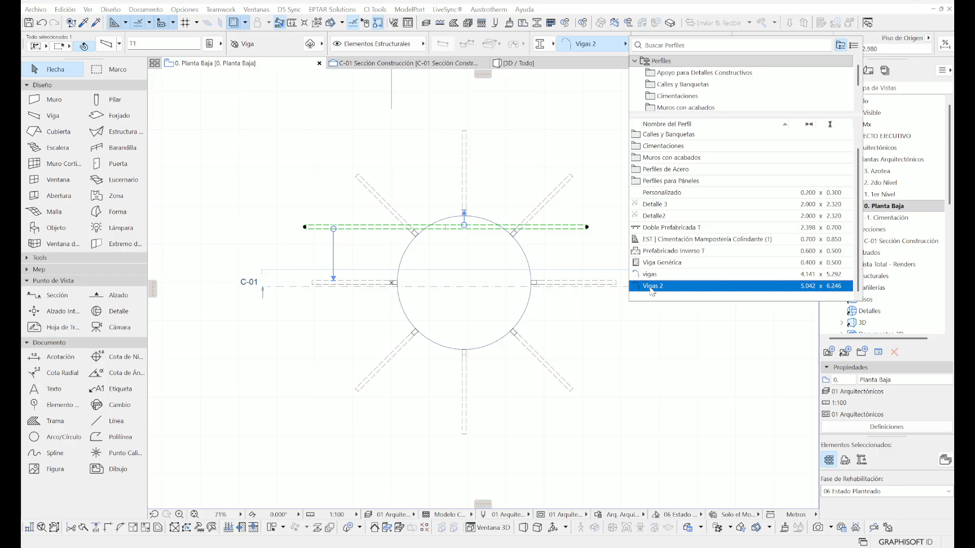
click(651, 286)
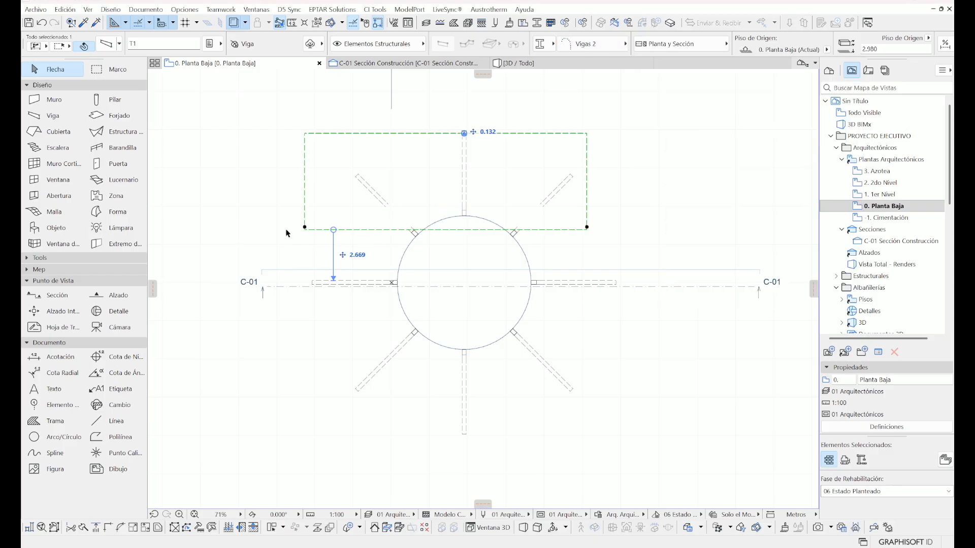
scroll(311, 235, up, 5)
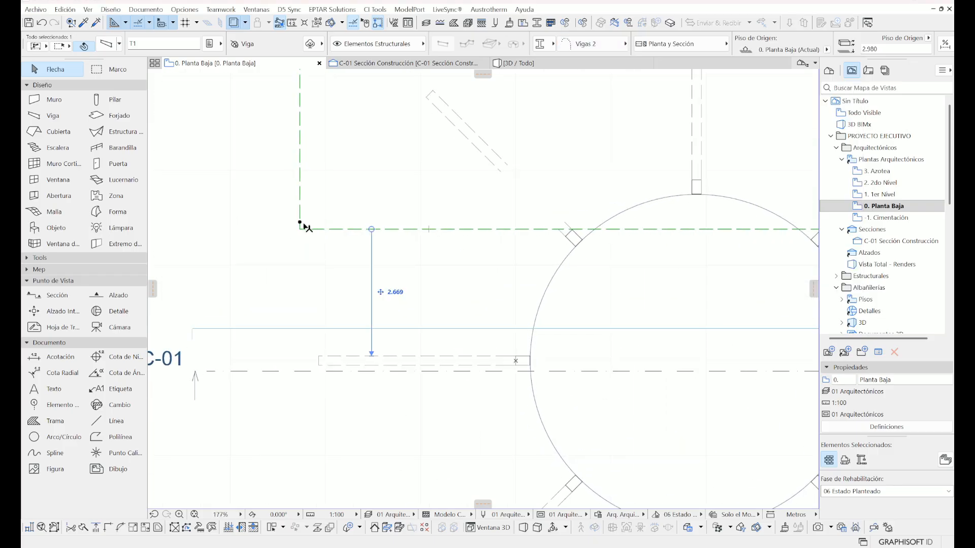
In C-01 Sección Construcción, move the segmented arch outline horizontally beyond the section's right boundary, excluding the adjoining beam from the selection.
click(404, 63)
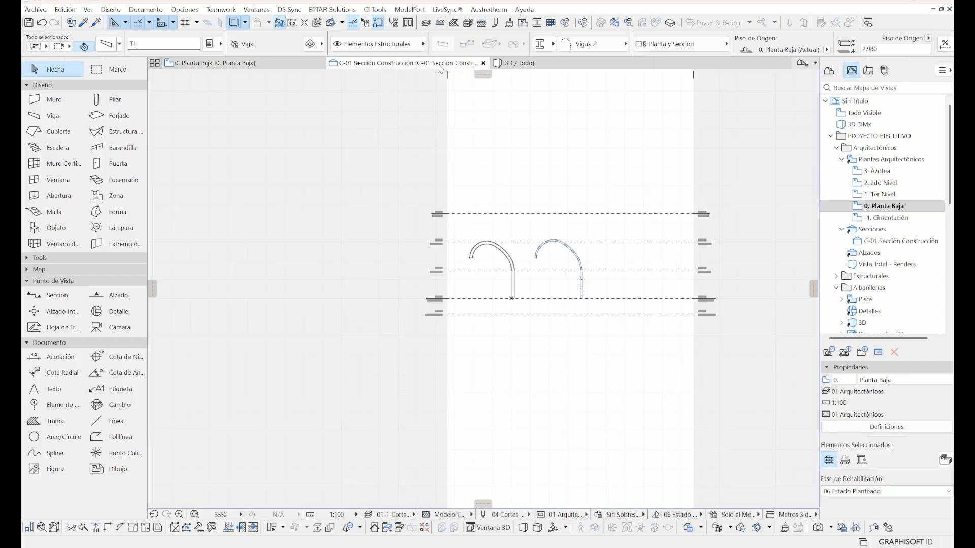
scroll(604, 292, up, 6)
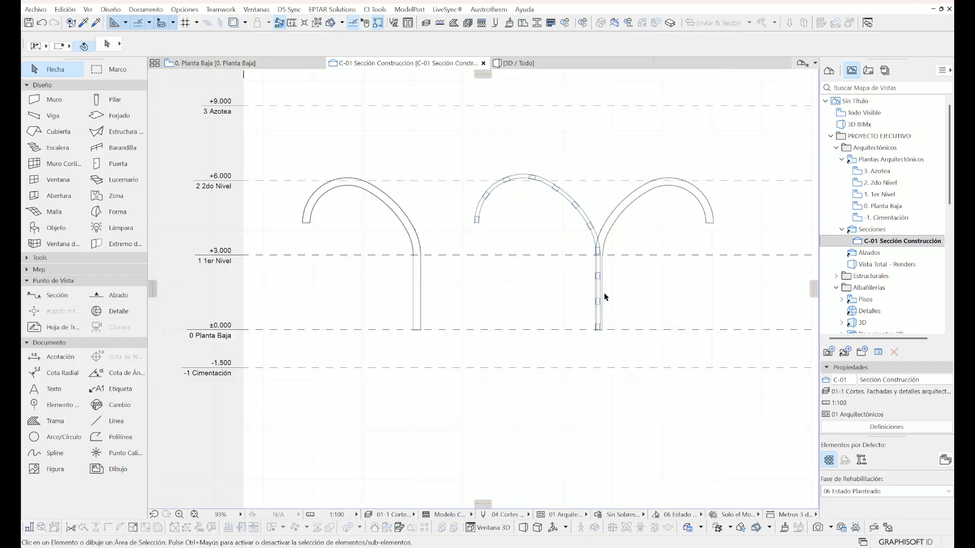
drag(406, 102, 650, 406)
scroll(546, 322, down, 2)
scroll(546, 322, down, 5)
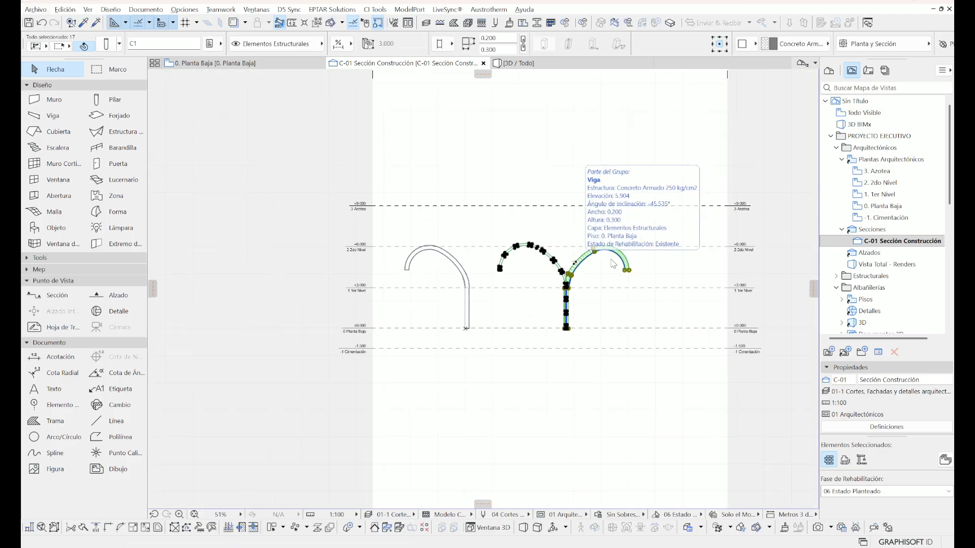
click(627, 269)
key(Escape)
shift+click(626, 272)
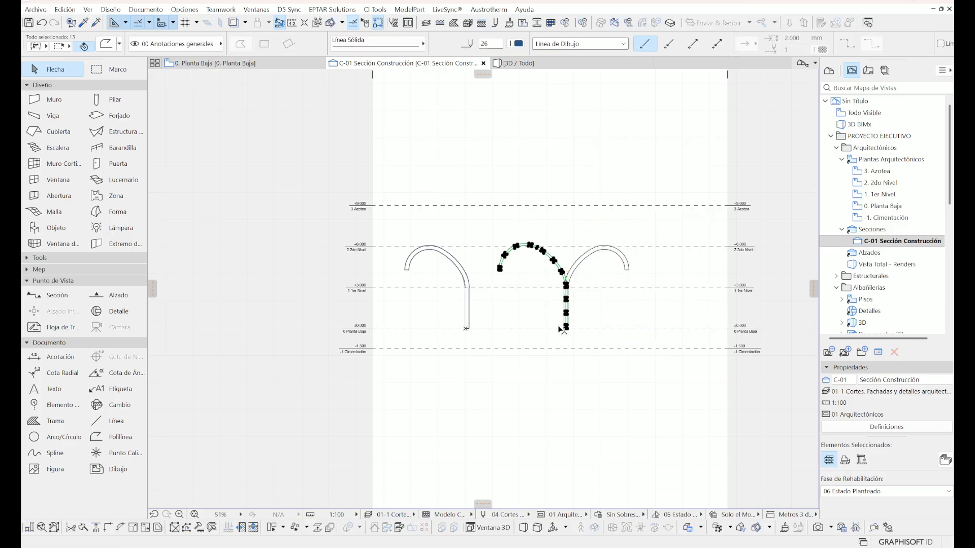
click(563, 329)
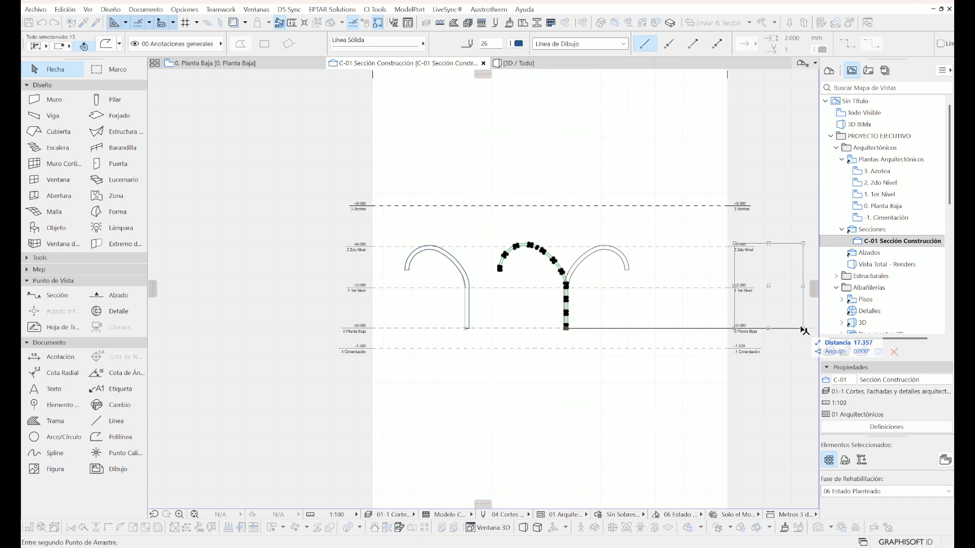
click(776, 335)
click(485, 172)
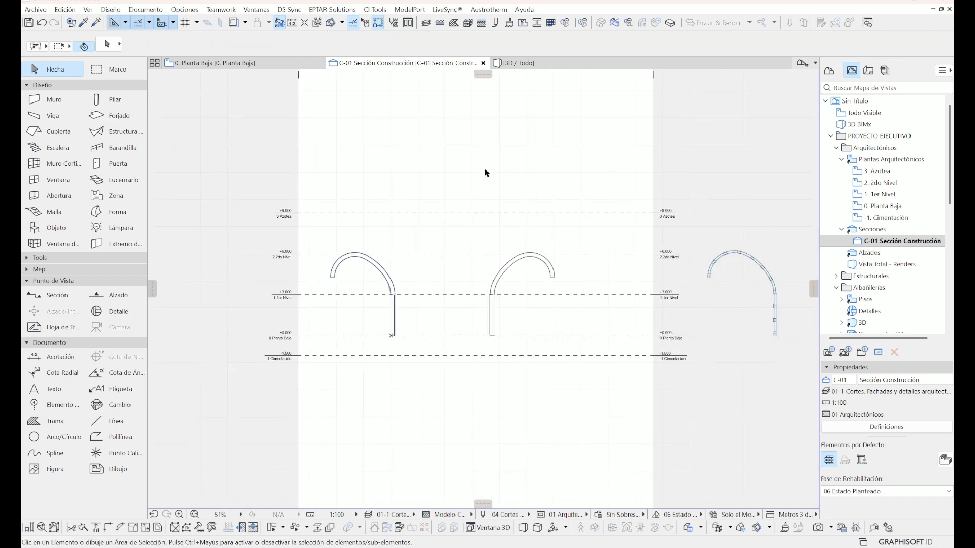
scroll(618, 305, up, 3)
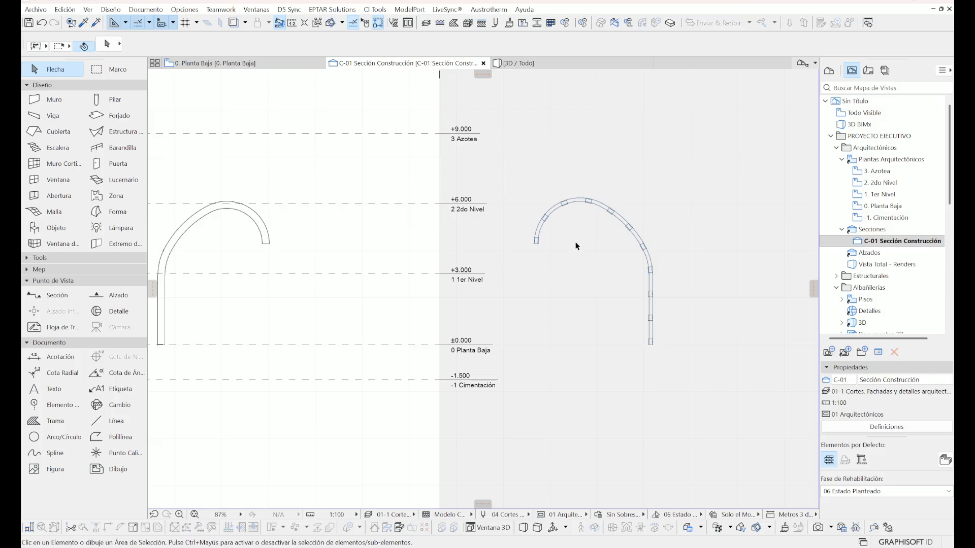
scroll(424, 291, down, 3)
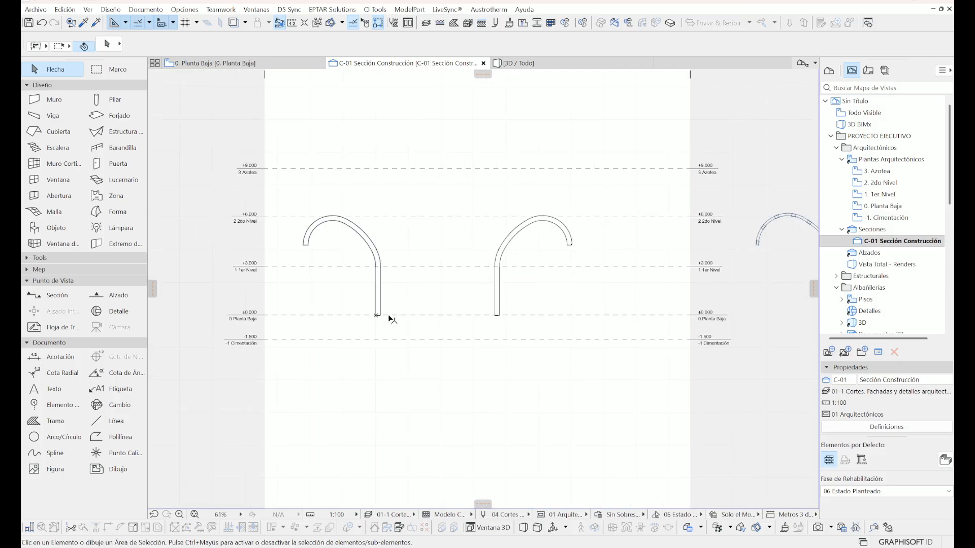
In the 0. Planta Baja plan, move the Vigas 2 beam so its left end sits on the circle's leftmost point.
click(213, 63)
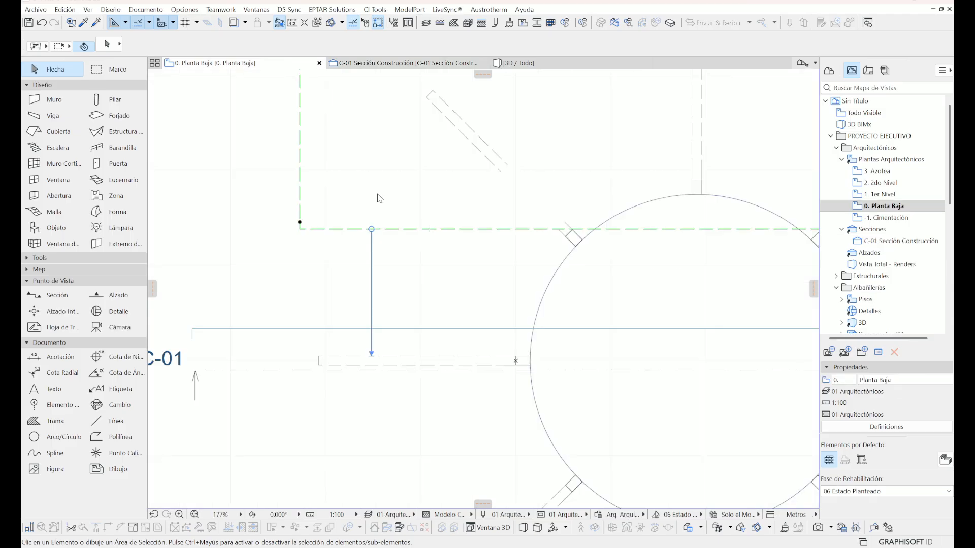
click(383, 212)
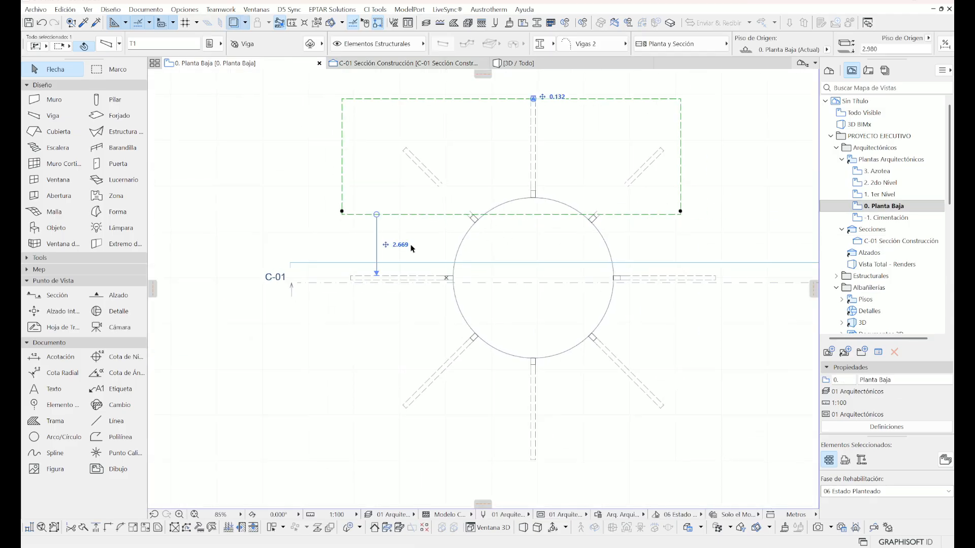
click(342, 211)
scroll(459, 284, up, 5)
click(452, 264)
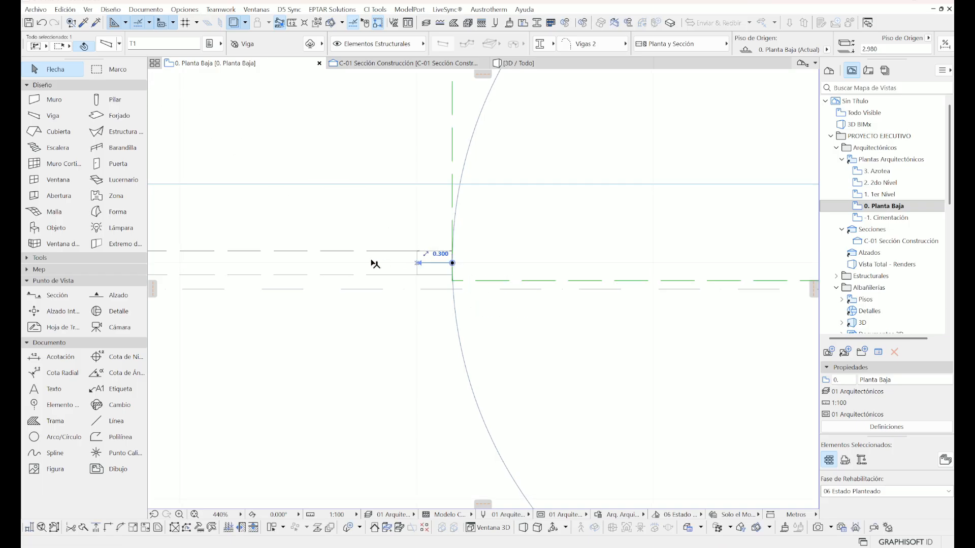
scroll(374, 263, down, 5)
Shorten the Vigas 2 beam by stretching its right end to the inner face of the opposite column.
click(725, 262)
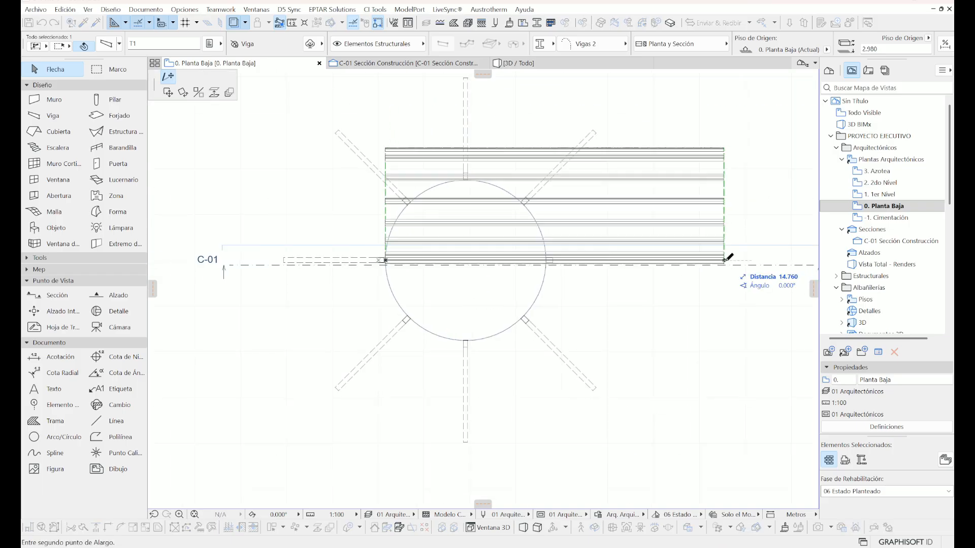
scroll(548, 262, up, 6)
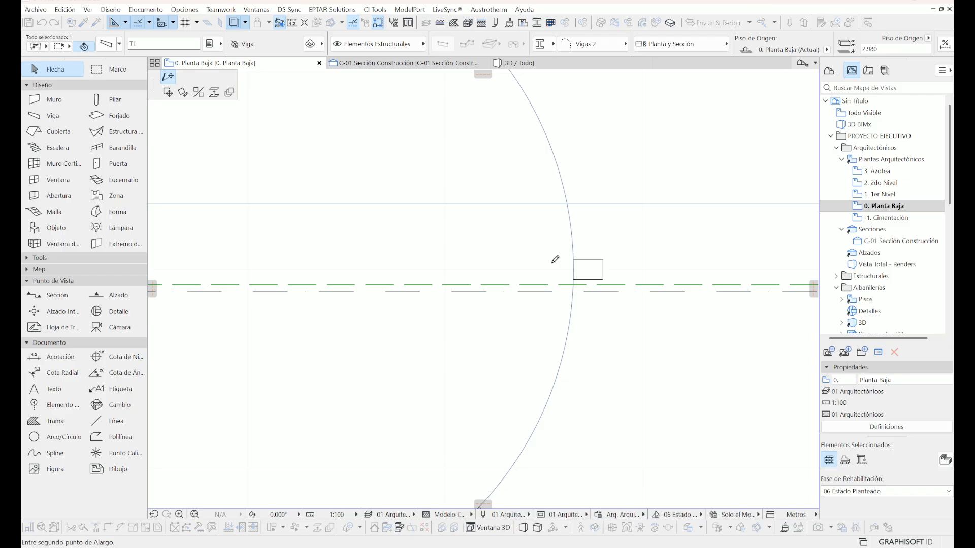
click(578, 266)
scroll(660, 285, down, 5)
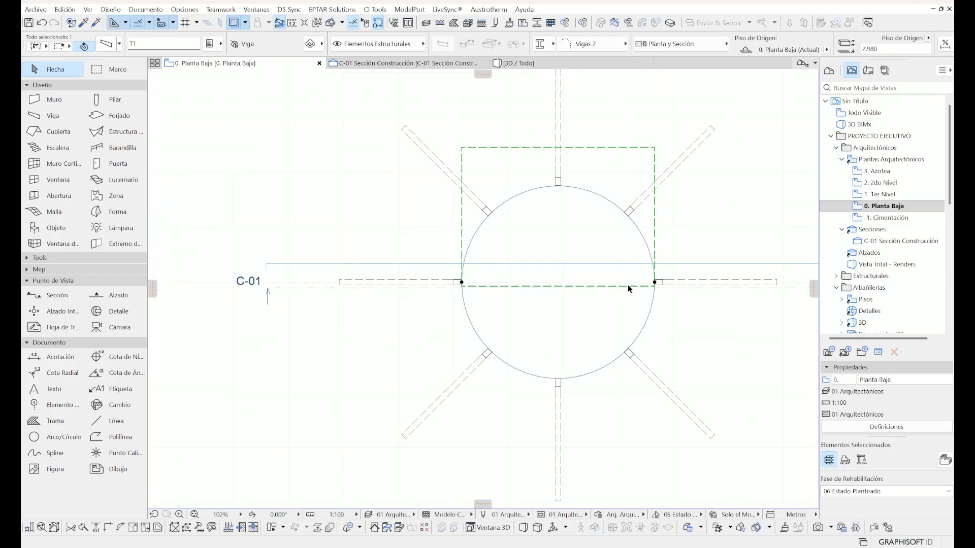
Curve the Vigas 2 beam into a semicircle of radius 3.500 passing through the circle's topmost point.
click(593, 285)
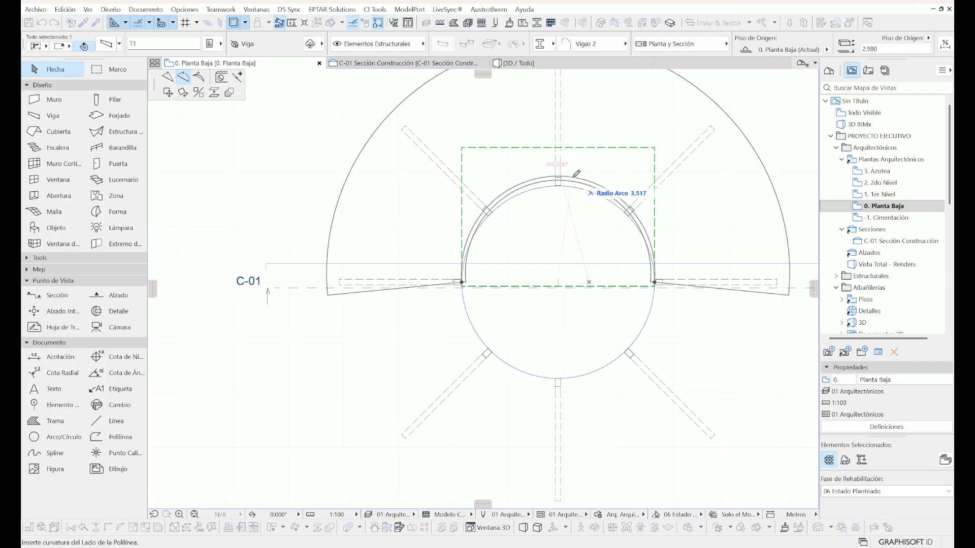
scroll(554, 177, up, 5)
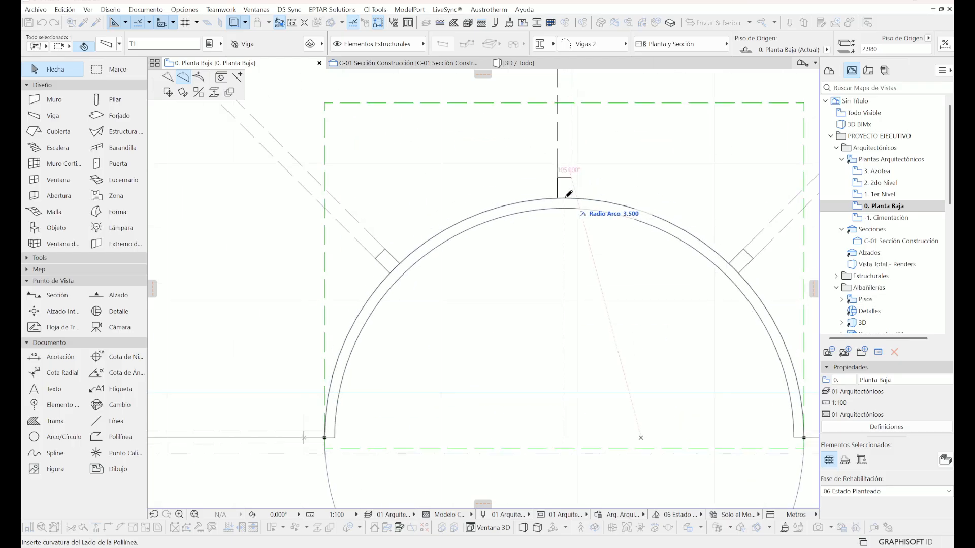
click(565, 197)
scroll(470, 212, down, 6)
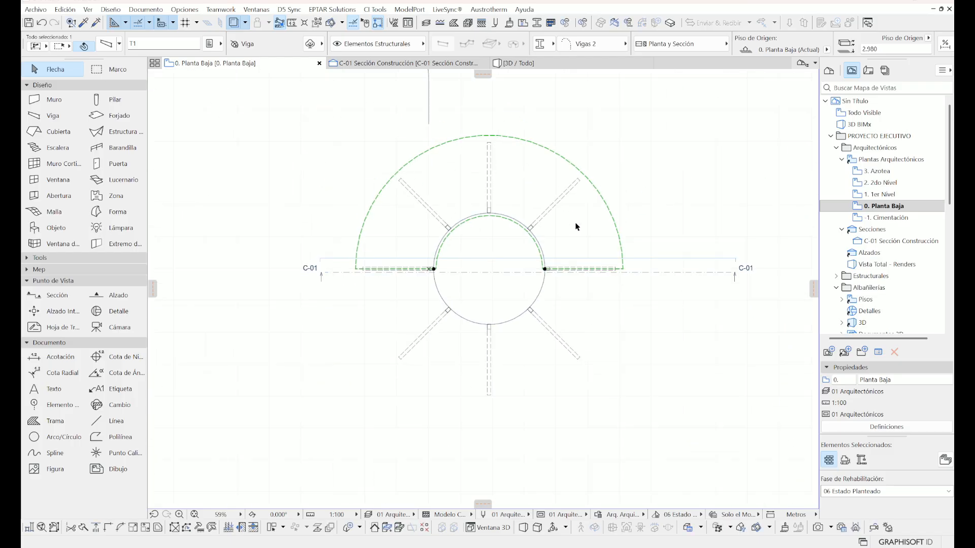
scroll(464, 257, down, 2)
scroll(464, 220, up, 3)
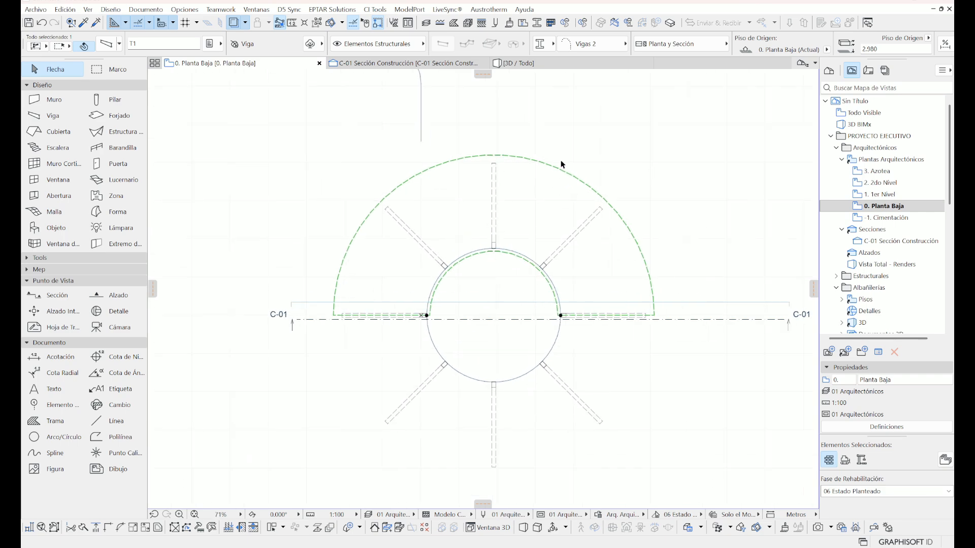
click(561, 162)
In the 3D view, lower the curved Vigas 2 beam vertically by 2.980 to the base of the columns.
click(516, 63)
scroll(512, 235, down, 2)
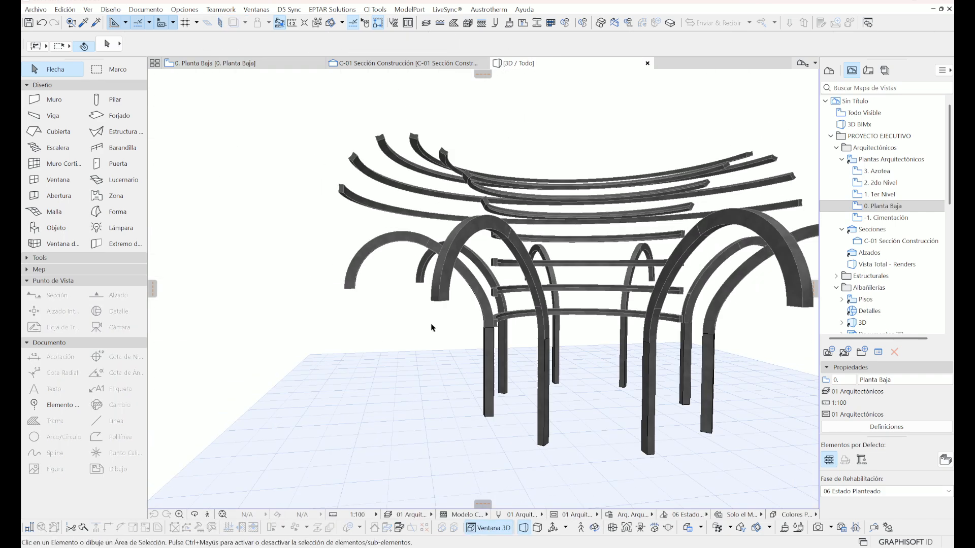
shift+middle_drag(624, 238, 475, 222)
click(465, 193)
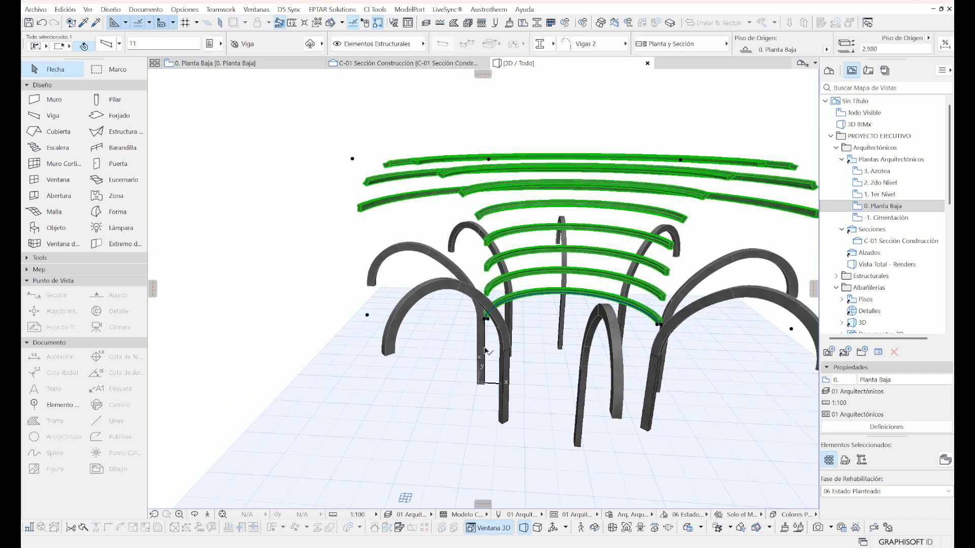
scroll(507, 207, up, 5)
drag(491, 165, 490, 242)
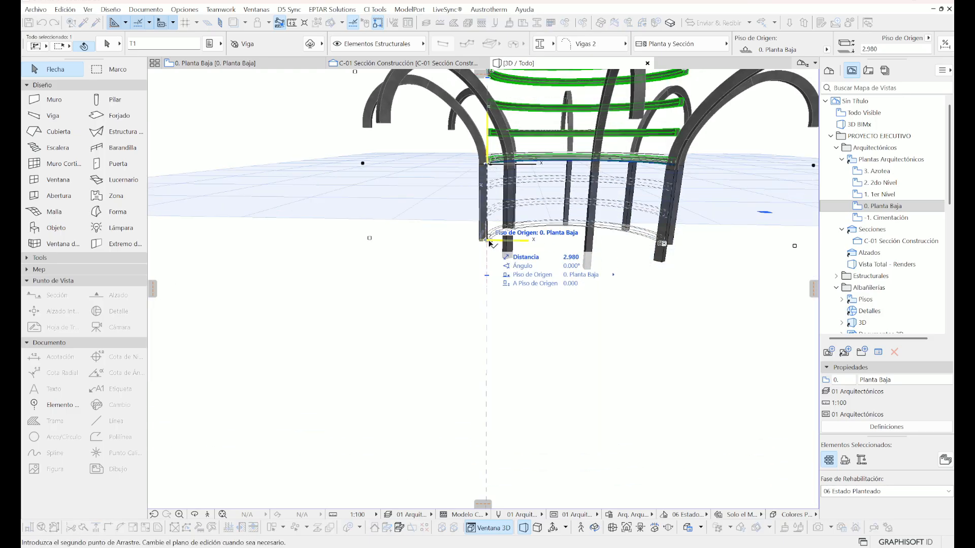
click(489, 242)
click(484, 319)
shift+middle_drag(441, 273, 476, 223)
click(461, 167)
scroll(586, 181, up, 5)
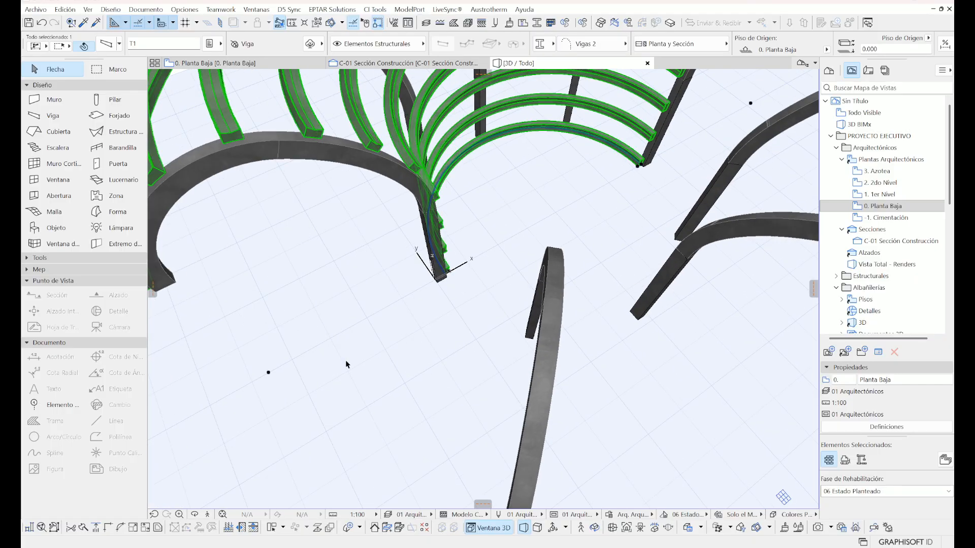
Mirror a copy of the selected curved beams across the X-direction axis through the circle's centre to complete the rings.
key(ctrl+m)
click(268, 373)
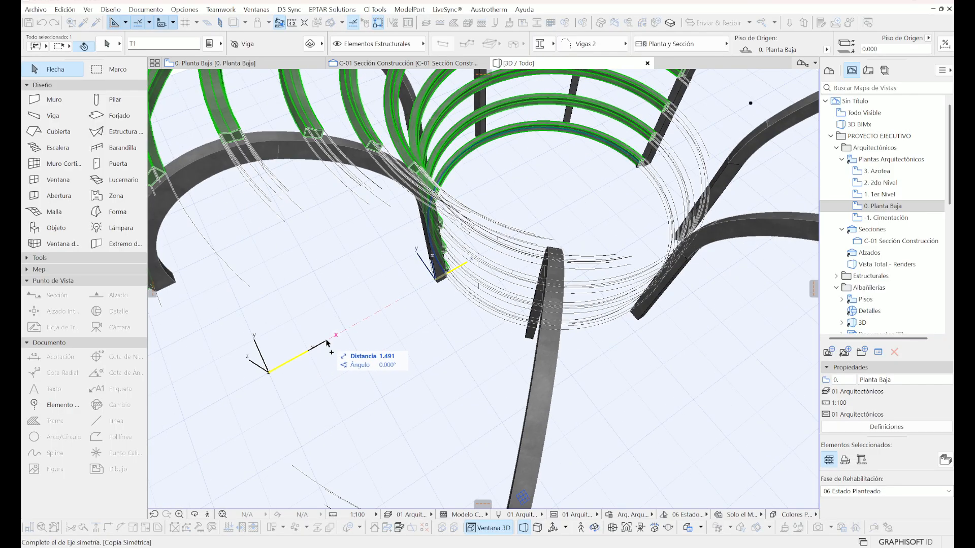
click(330, 344)
scroll(528, 252, down, 2)
scroll(529, 252, down, 3)
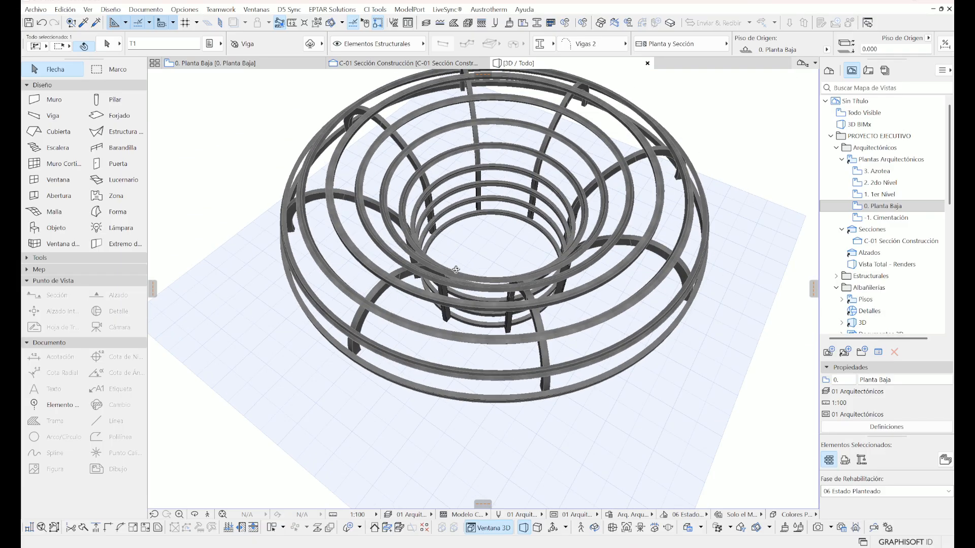
Try to open the mirrored half-ring beams by stretching their front ends around the arc to the neighbouring column.
click(463, 372)
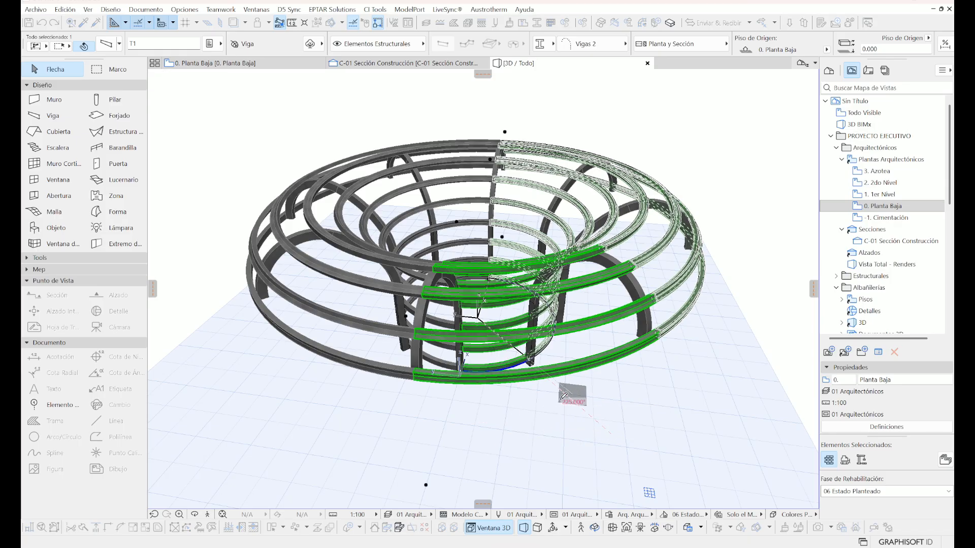
click(561, 400)
shift+middle_drag(564, 400, 507, 344)
key(ctrl+z)
key(ctrl+z)
Close the front gap in the revolved wooden shell by extending its rotation angle to 360° at the opposite edge.
shift+middle_drag(613, 331, 644, 333)
click(696, 223)
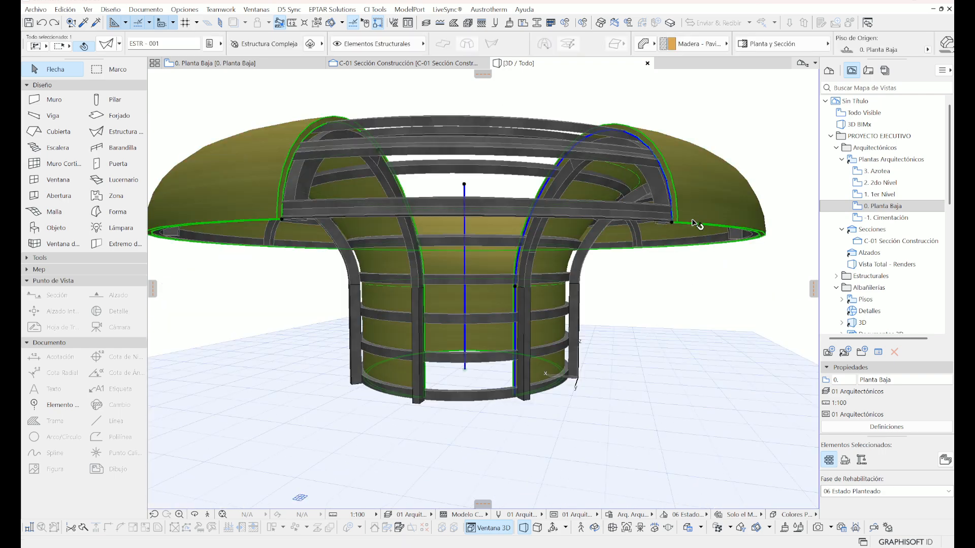
click(673, 222)
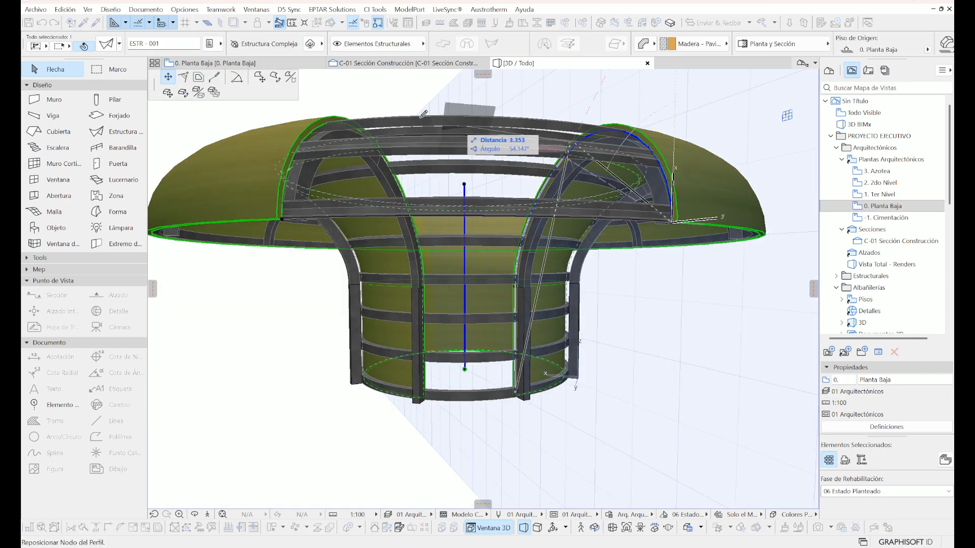
click(237, 82)
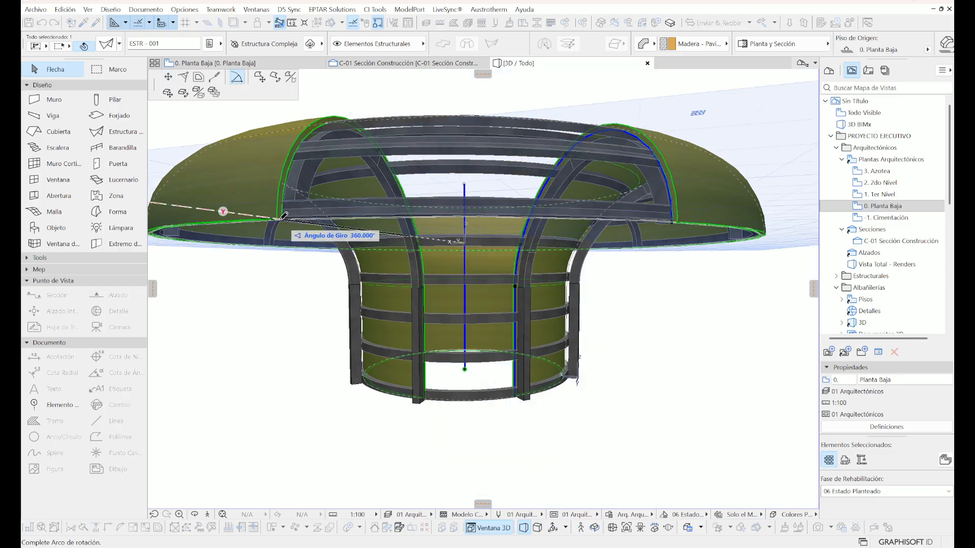
click(282, 219)
shift+middle_drag(636, 352, 645, 326)
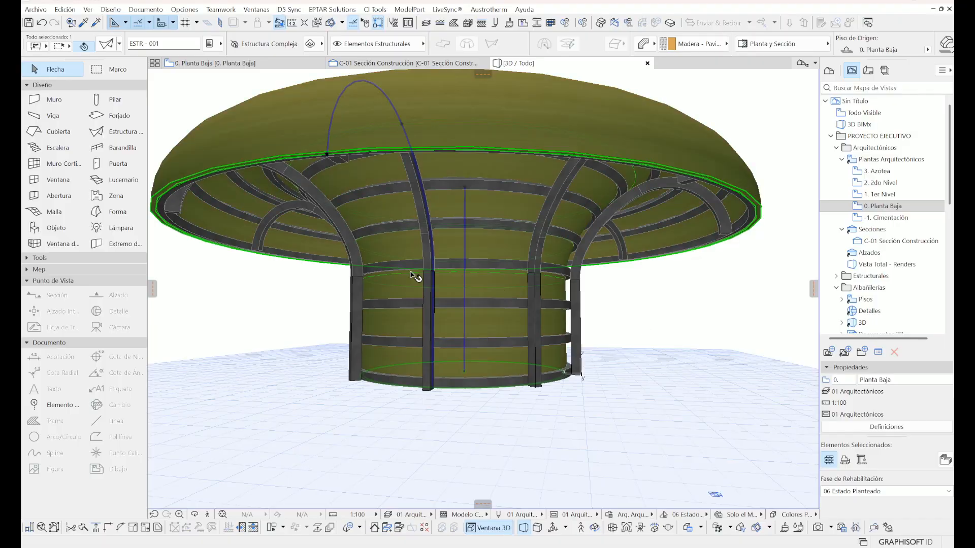
shift+middle_drag(536, 274, 692, 276)
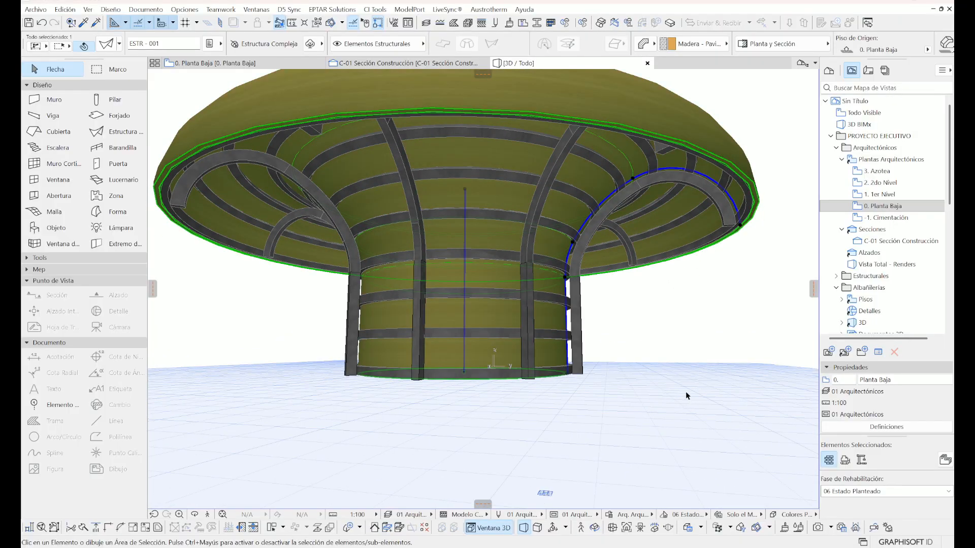